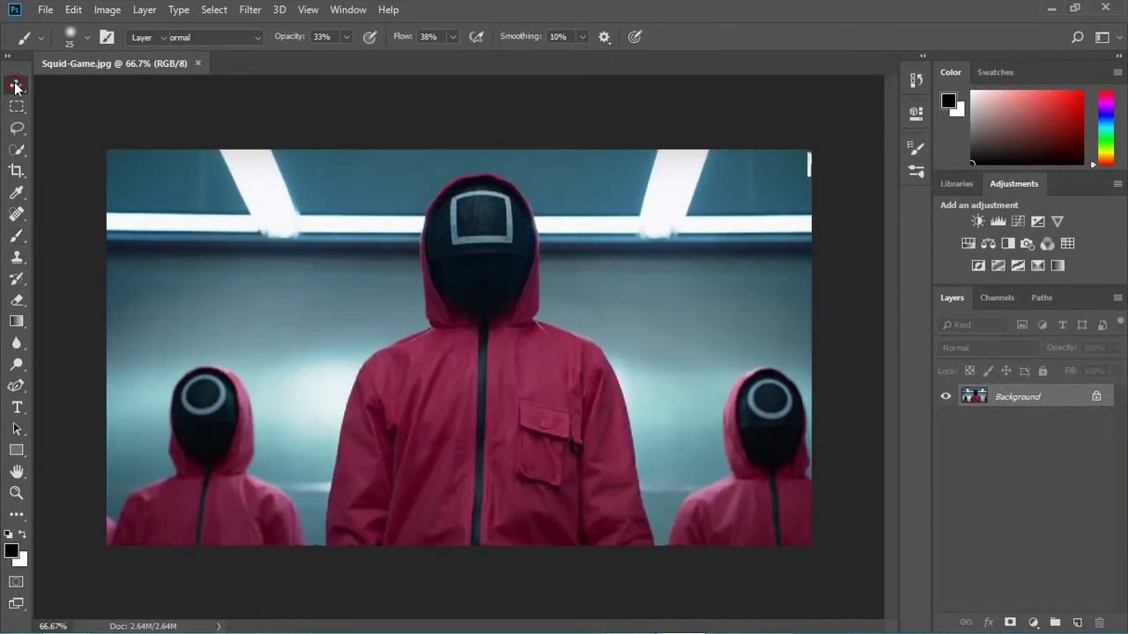
# - Unlock the Background layer so it becomes a regular editable layer
pyautogui.click(16, 85)
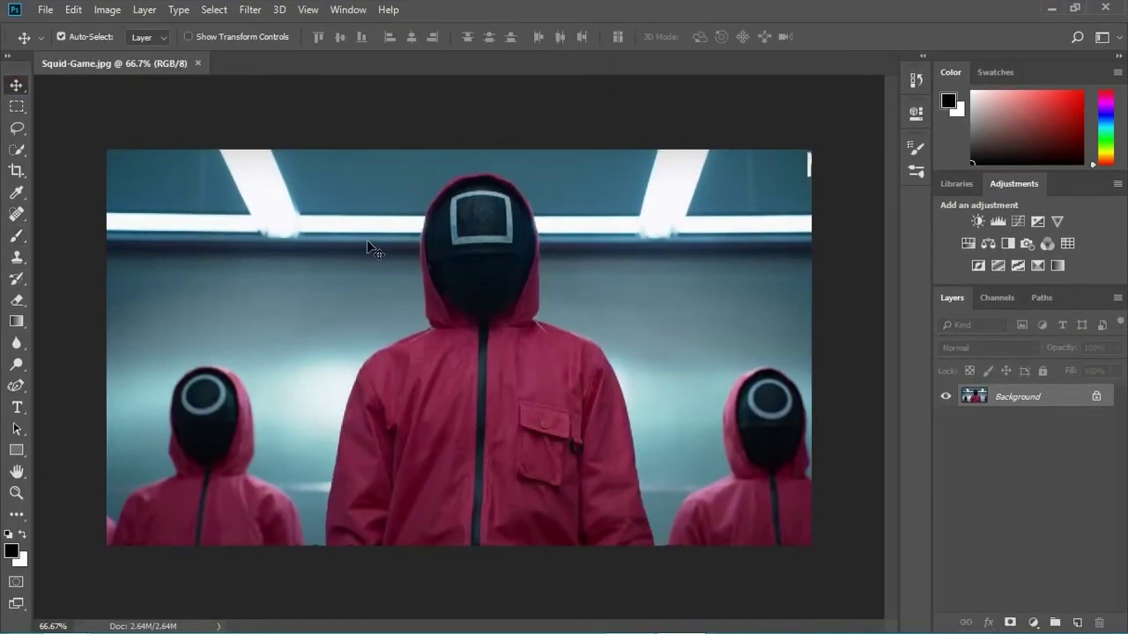
pyautogui.click(1096, 396)
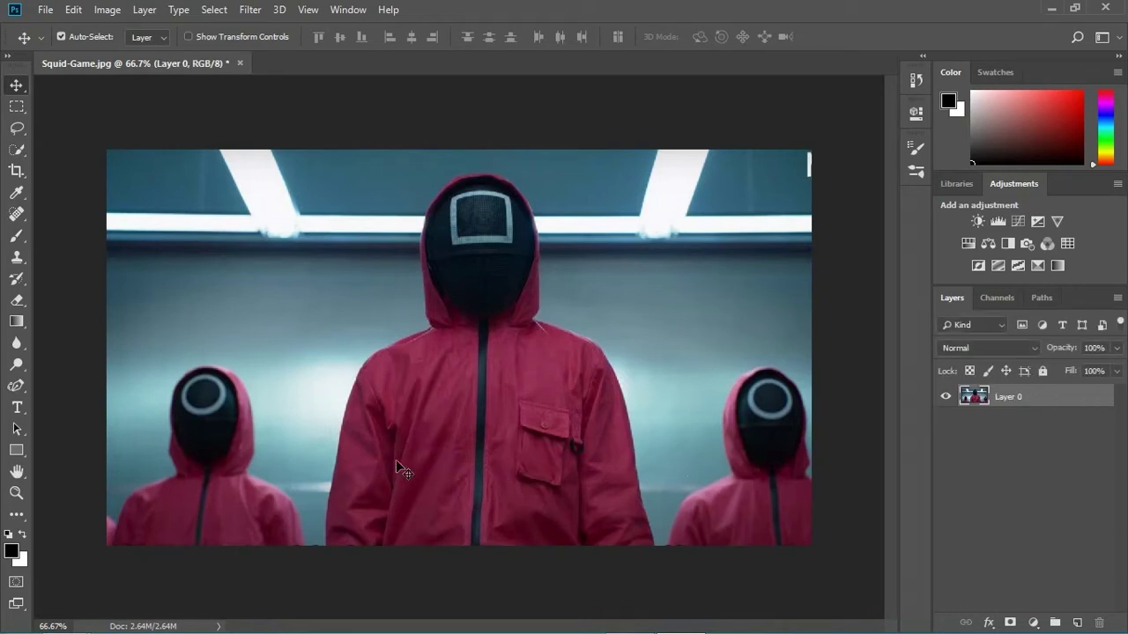
# - With the Pen tool, start a path at the image's bottom edge and trace the lower part of the central figure's left-hand sleeve
pyautogui.click(16, 388)
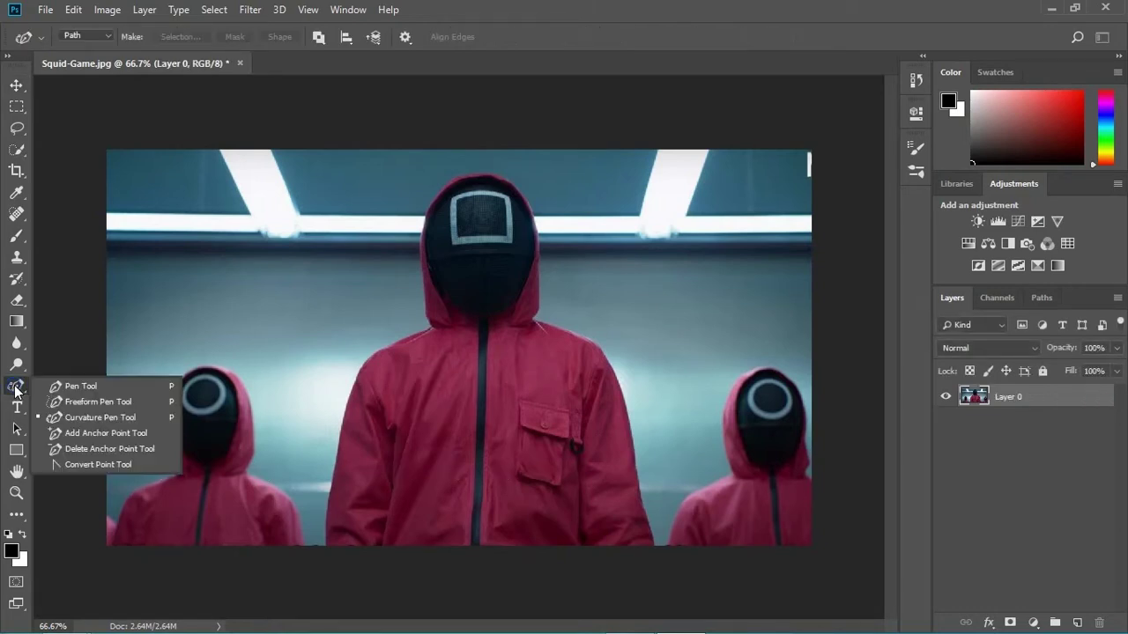
pyautogui.click(70, 387)
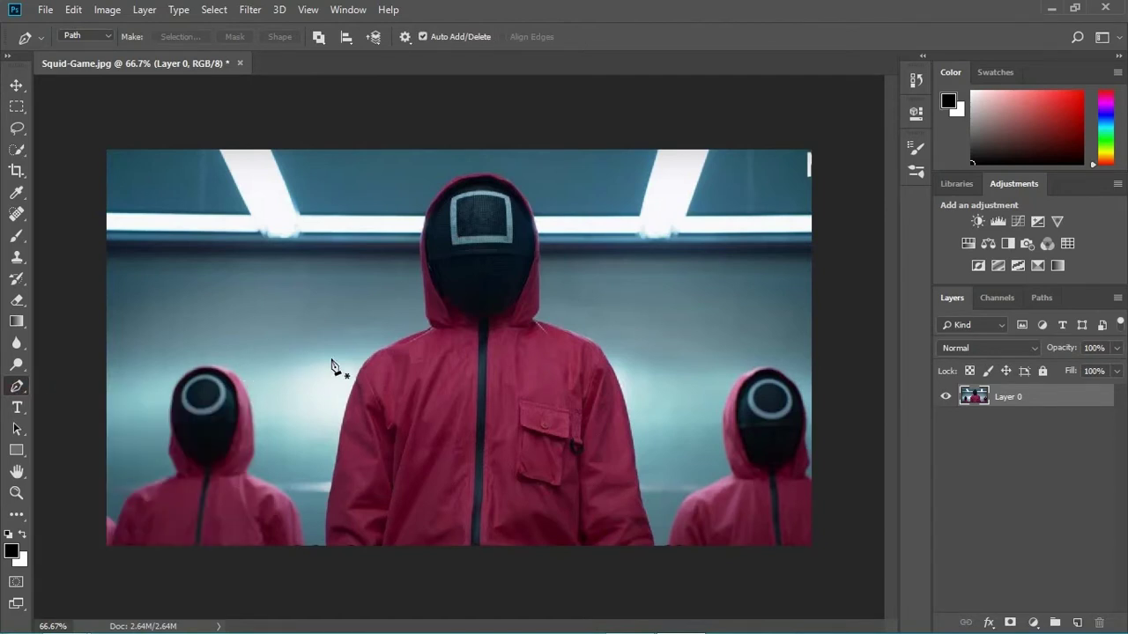
pyautogui.hotkey('ctrl', '+')
pyautogui.hotkey('ctrl', '+')
pyautogui.hotkey('ctrl', '+')
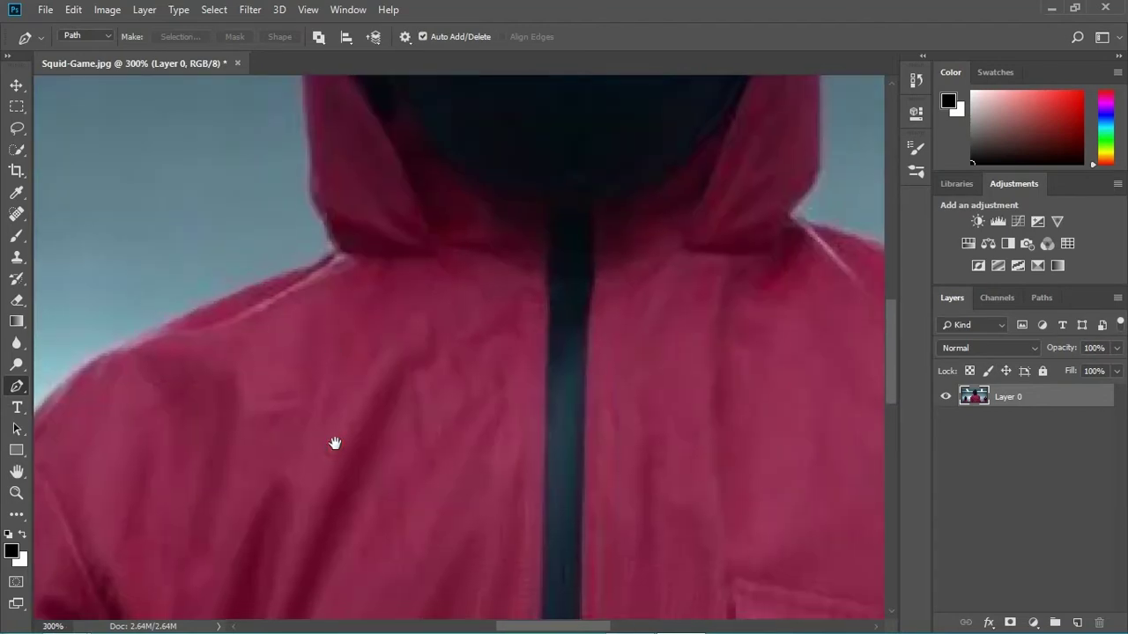
pyautogui.moveTo(334, 443)
pyautogui.mouseDown()
pyautogui.moveTo(425, 425)
pyautogui.moveTo(628, 240)
pyautogui.mouseUp()
pyautogui.moveTo(524, 452); pyautogui.dragTo(618, 258)
pyautogui.moveTo(557, 481); pyautogui.dragTo(606, 314)
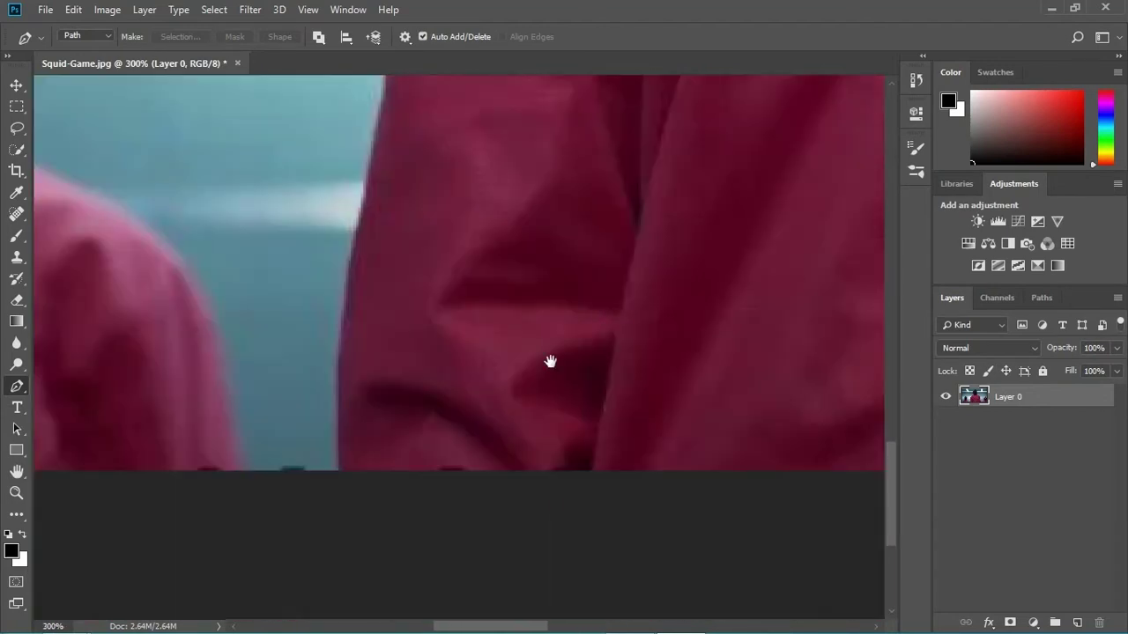
pyautogui.click(341, 473)
pyautogui.moveTo(372, 381); pyautogui.dragTo(323, 594)
pyautogui.moveTo(302, 459); pyautogui.dragTo(316, 391)
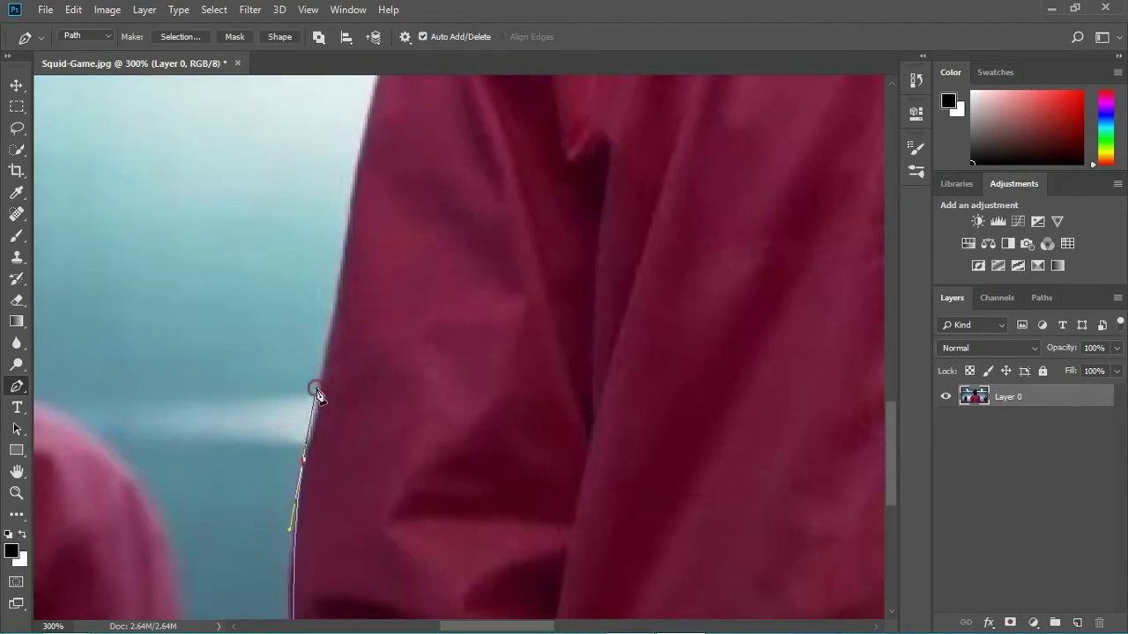
pyautogui.moveTo(307, 446)
pyautogui.mouseDown()
pyautogui.moveTo(324, 392)
pyautogui.moveTo(314, 467)
pyautogui.moveTo(306, 455)
pyautogui.mouseUp()
pyautogui.keyDown('alt'); pyautogui.click(307, 444); pyautogui.keyUp('alt')
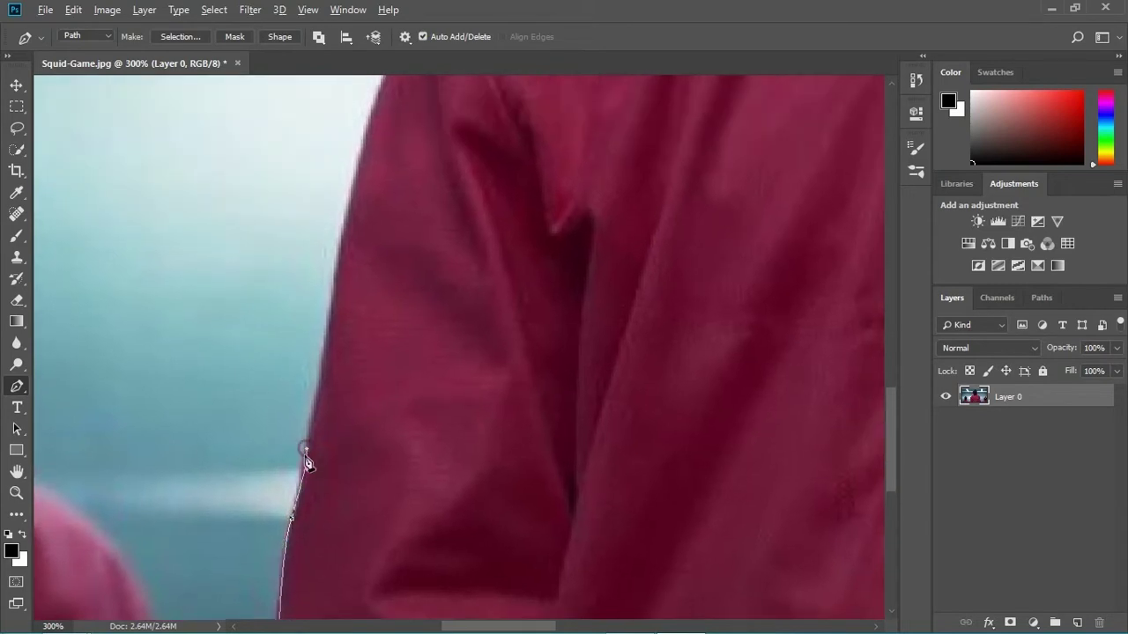
# - Continue the path up the central figure's upper left-hand sleeve and over the curve of the shoulder
pyautogui.moveTo(338, 407); pyautogui.dragTo(263, 625)
pyautogui.moveTo(290, 353); pyautogui.dragTo(308, 312)
pyautogui.keyDown('alt'); pyautogui.click(289, 353); pyautogui.keyUp('alt')
pyautogui.click(320, 220)
pyautogui.moveTo(344, 181); pyautogui.dragTo(202, 456)
pyautogui.moveTo(194, 472); pyautogui.dragTo(123, 577)
pyautogui.moveTo(183, 502); pyautogui.dragTo(78, 562)
# - Extend the path from the left-hand shoulder into the neck and up the left-hand side of the hood
pyautogui.moveTo(319, 464); pyautogui.dragTo(346, 521)
pyautogui.moveTo(317, 445); pyautogui.dragTo(325, 528)
pyautogui.moveTo(313, 430); pyautogui.dragTo(301, 604)
pyautogui.click(289, 541)
pyautogui.moveTo(312, 344); pyautogui.dragTo(335, 266)
pyautogui.hotkey('ctrl', 'z')
pyautogui.moveTo(297, 418); pyautogui.dragTo(319, 354)
pyautogui.keyDown('alt'); pyautogui.click(296, 419); pyautogui.keyUp('alt')
pyautogui.moveTo(312, 349); pyautogui.dragTo(307, 399)
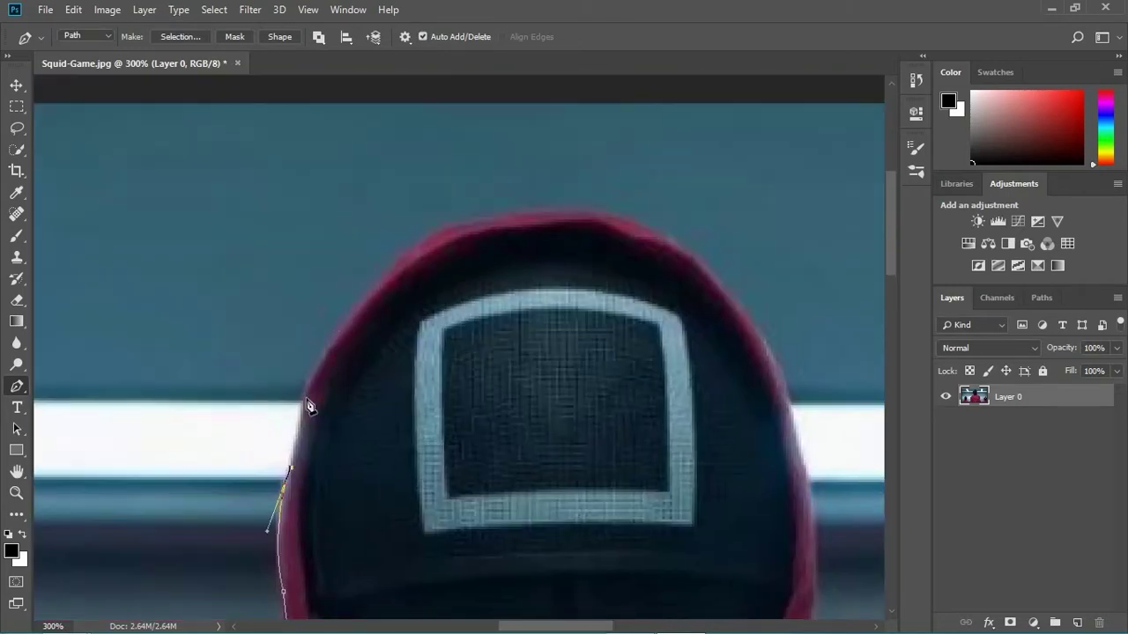
# - Trace the path over the top of the hood and onto its right-hand side at the white light strip
pyautogui.click(306, 398)
pyautogui.moveTo(370, 335); pyautogui.dragTo(314, 393)
pyautogui.moveTo(376, 294); pyautogui.dragTo(449, 256)
pyautogui.moveTo(539, 305); pyautogui.dragTo(413, 315)
pyautogui.moveTo(536, 346); pyautogui.dragTo(626, 470)
pyautogui.moveTo(536, 347); pyautogui.dragTo(416, 257)
pyautogui.moveTo(491, 388); pyautogui.dragTo(502, 457)
pyautogui.keyDown('alt'); pyautogui.click(491, 388); pyautogui.keyUp('alt')
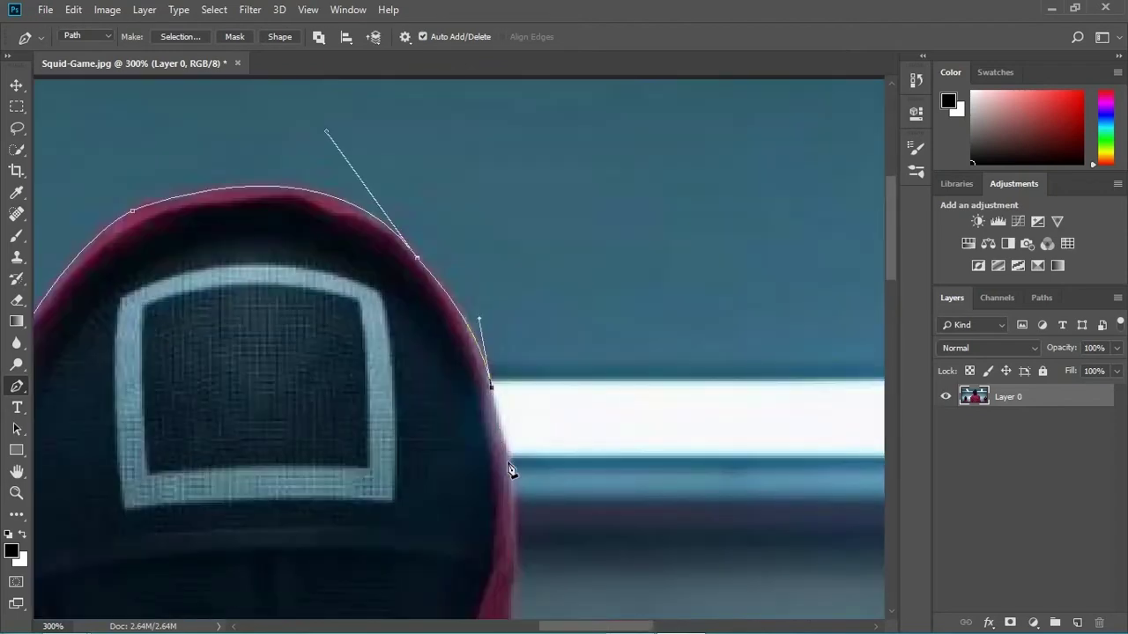
# - Continue the path down the right-hand side of the hood to where it meets the shoulder
pyautogui.click(507, 462)
pyautogui.moveTo(487, 538); pyautogui.dragTo(446, 430)
pyautogui.moveTo(473, 487); pyautogui.dragTo(466, 538)
pyautogui.moveTo(473, 487); pyautogui.dragTo(433, 325)
pyautogui.click(436, 516)
pyautogui.moveTo(404, 570); pyautogui.dragTo(265, 469)
pyautogui.click(414, 580)
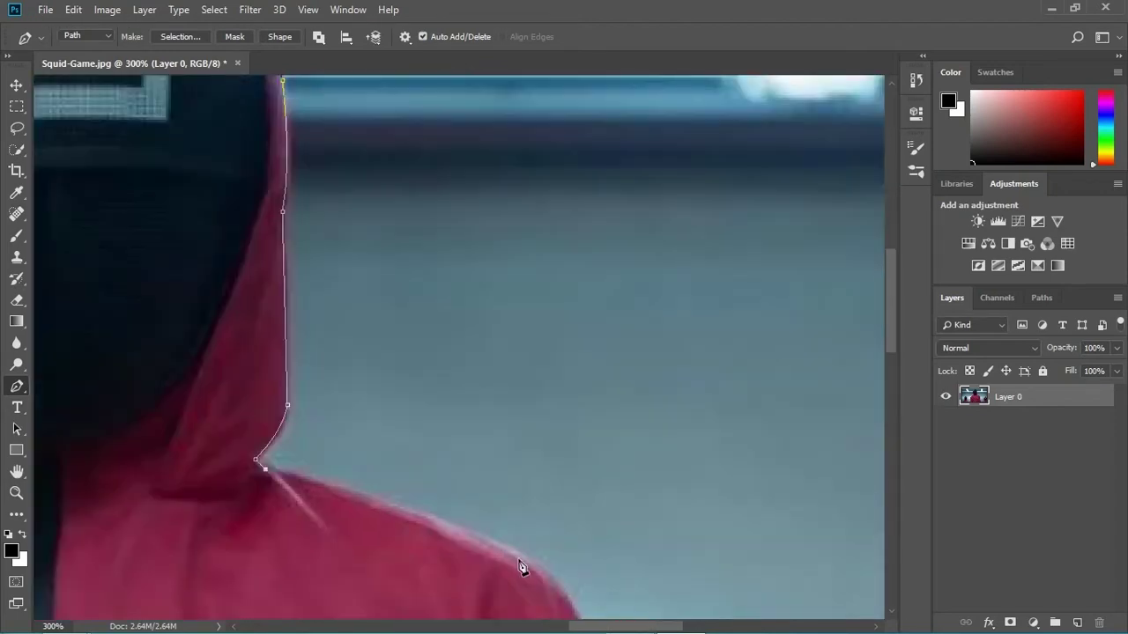
# - Trace the path along the central figure's right-hand shoulder and onto the upper sleeve
pyautogui.moveTo(520, 563); pyautogui.dragTo(519, 483)
pyautogui.moveTo(537, 488); pyautogui.dragTo(364, 402)
pyautogui.keyDown('alt'); pyautogui.click(537, 489); pyautogui.keyUp('alt')
pyautogui.moveTo(431, 491); pyautogui.dragTo(300, 177)
pyautogui.keyDown('alt'); pyautogui.click(431, 491); pyautogui.keyUp('alt')
# - Trace the right-hand sleeve down to the image's bottom edge and close the path at its starting point
pyautogui.moveTo(395, 458); pyautogui.dragTo(403, 609)
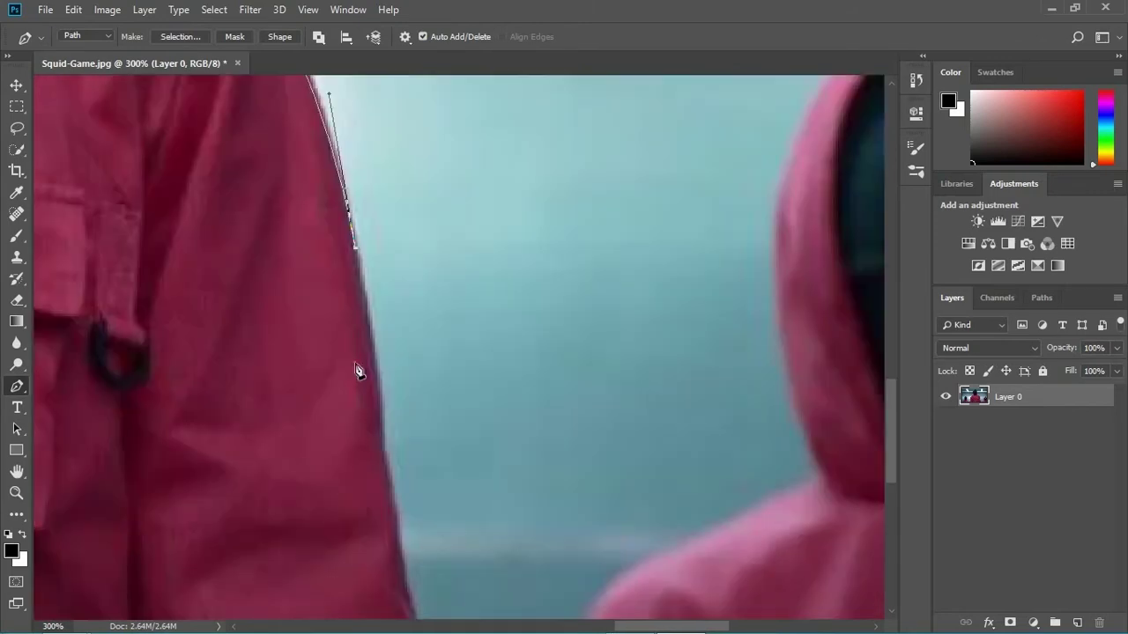
pyautogui.moveTo(380, 447); pyautogui.dragTo(386, 512)
pyautogui.moveTo(386, 513); pyautogui.dragTo(317, 338)
pyautogui.moveTo(341, 445); pyautogui.dragTo(367, 534)
pyautogui.moveTo(367, 533); pyautogui.dragTo(300, 328)
pyautogui.click(322, 425)
pyautogui.moveTo(176, 428); pyautogui.dragTo(863, 424)
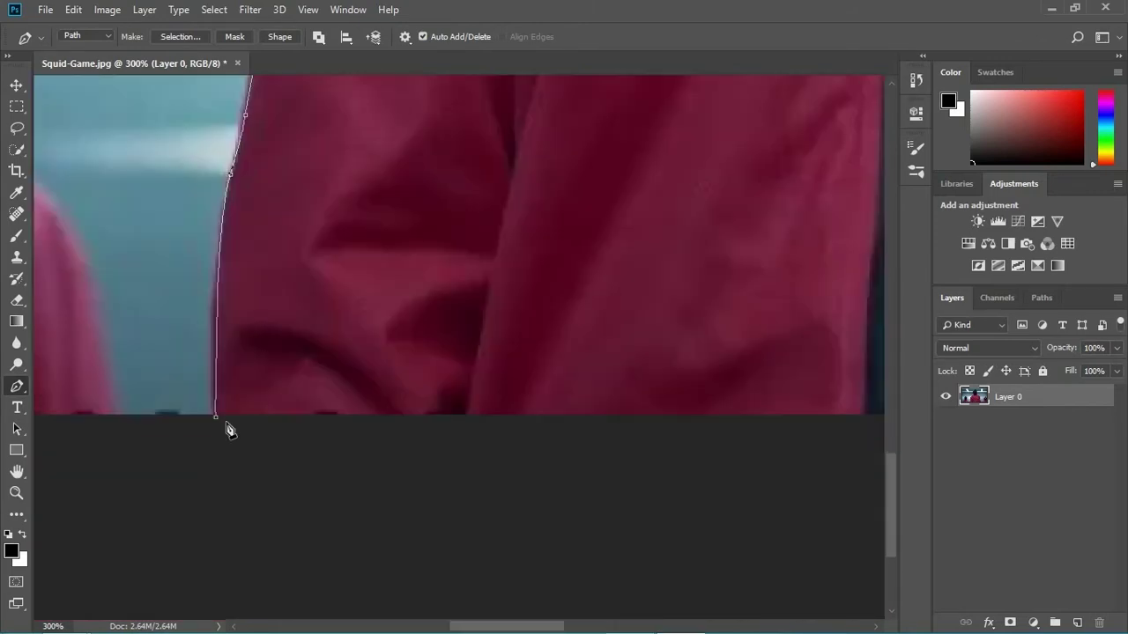
pyautogui.scroll(-4, 470, 344)
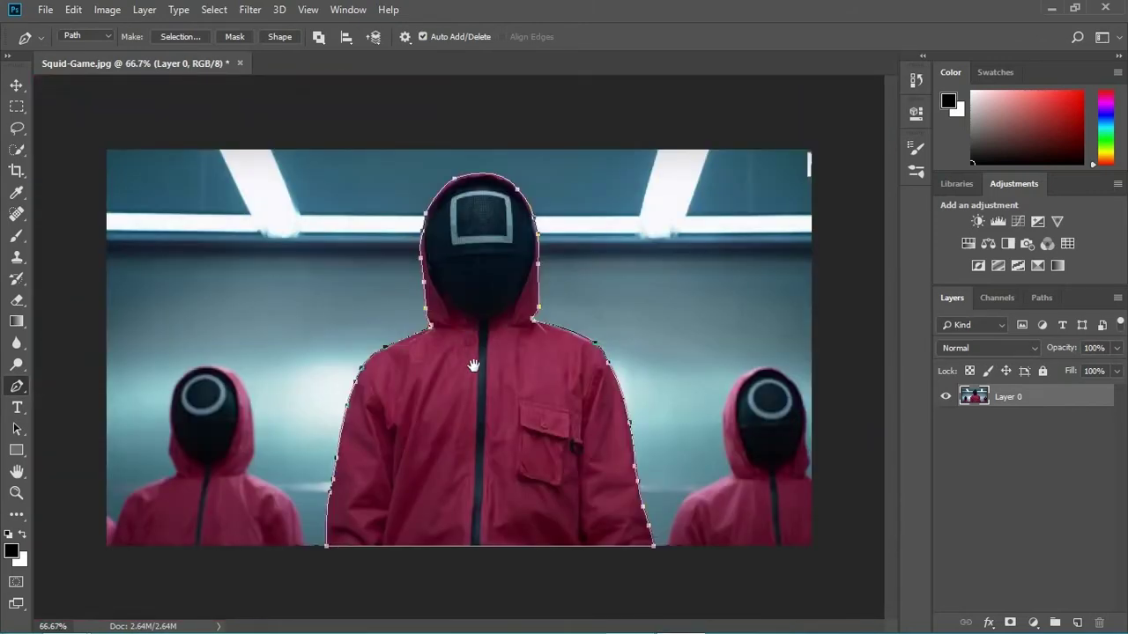
# - Convert the closed path into a new anti-aliased selection with a feather radius of 0 pixels
pyautogui.rightClick(468, 382)
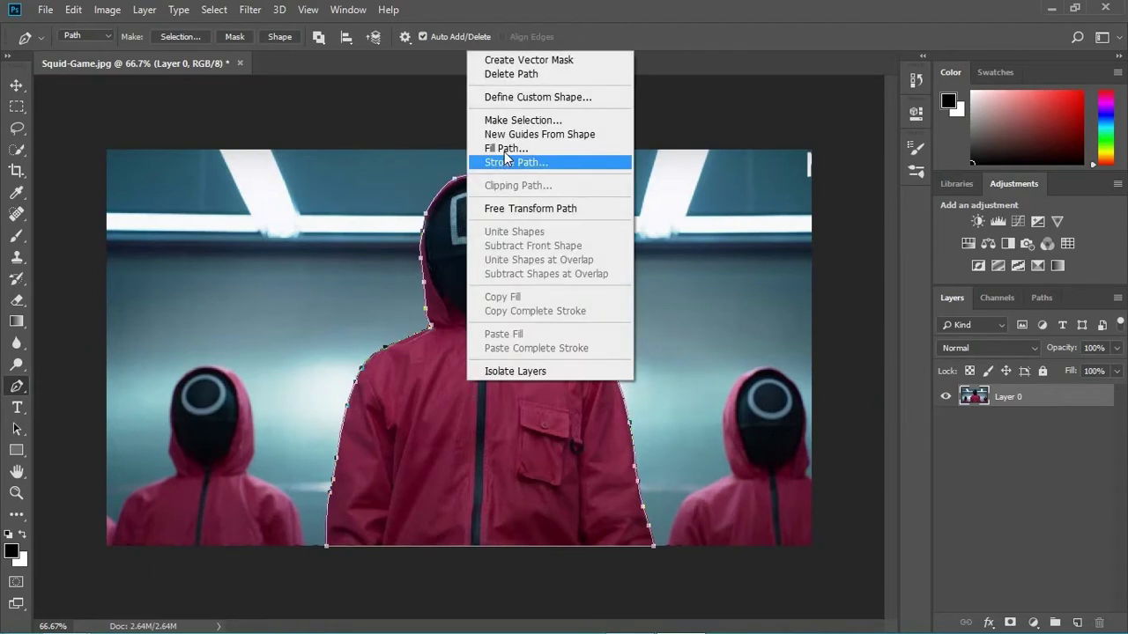
pyautogui.click(511, 120)
pyautogui.click(648, 158)
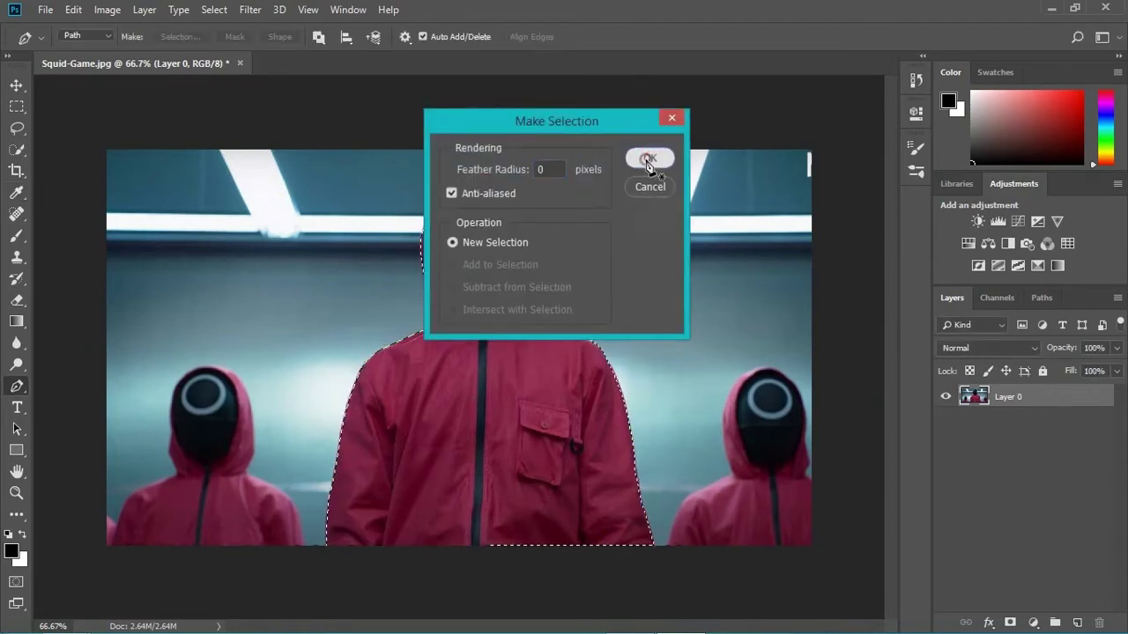
# - Refine the selection in Select and Mask with Smooth 5 and Feather 0.1 px, and output it to a New Layer with Layer Mask
pyautogui.click(13, 149)
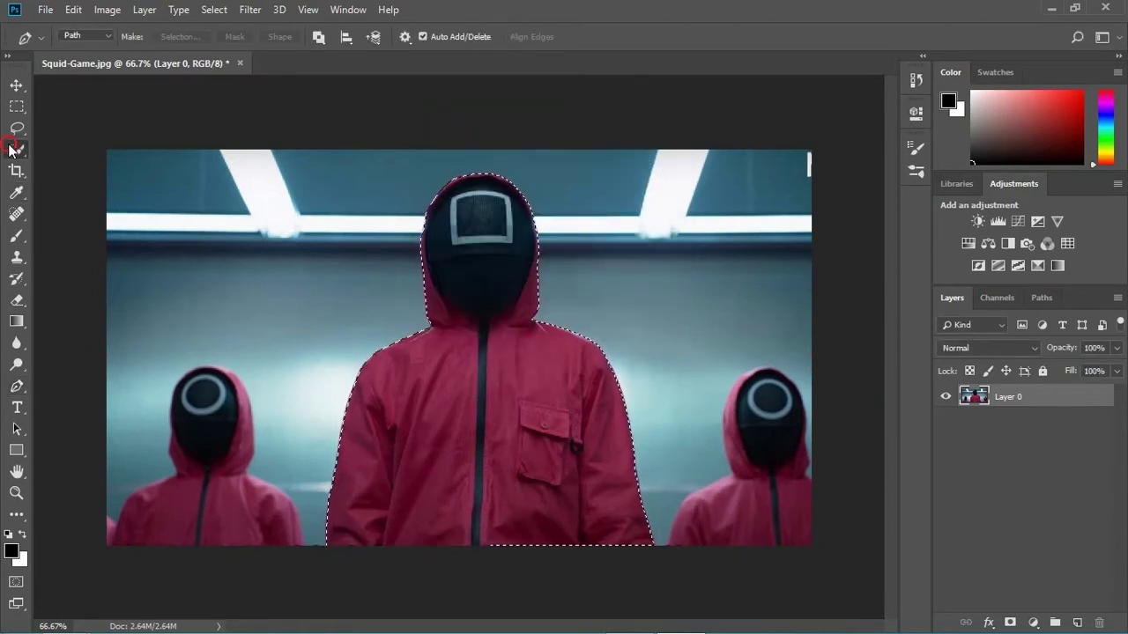
pyautogui.click(463, 38)
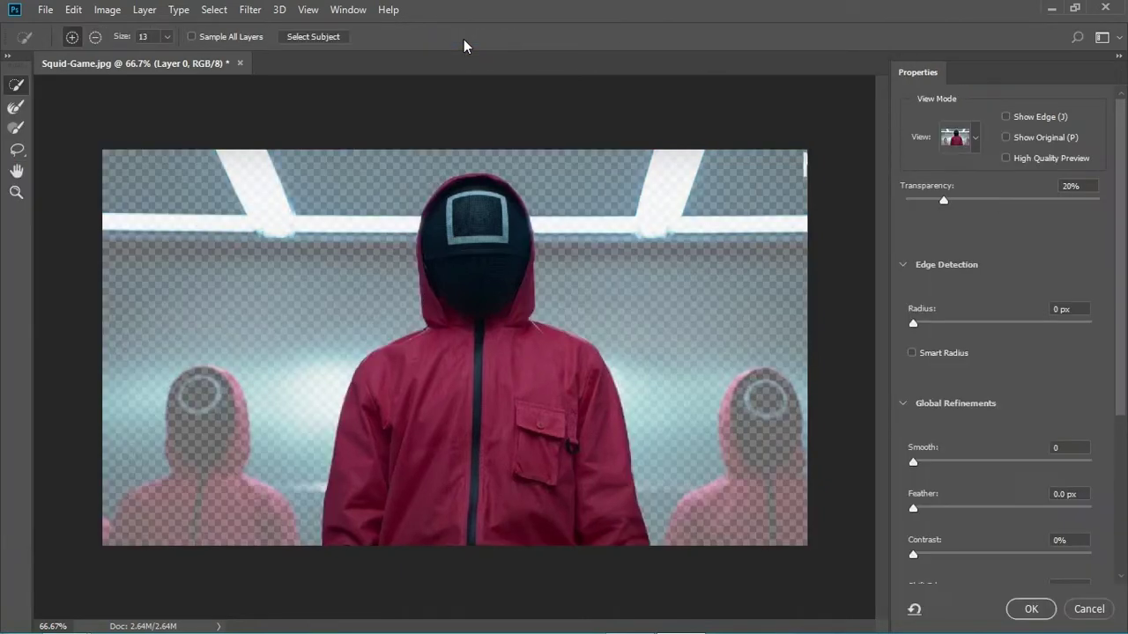
pyautogui.moveTo(914, 464); pyautogui.dragTo(919, 467)
pyautogui.moveTo(914, 513); pyautogui.dragTo(916, 512)
pyautogui.moveTo(1117, 360); pyautogui.dragTo(1123, 528)
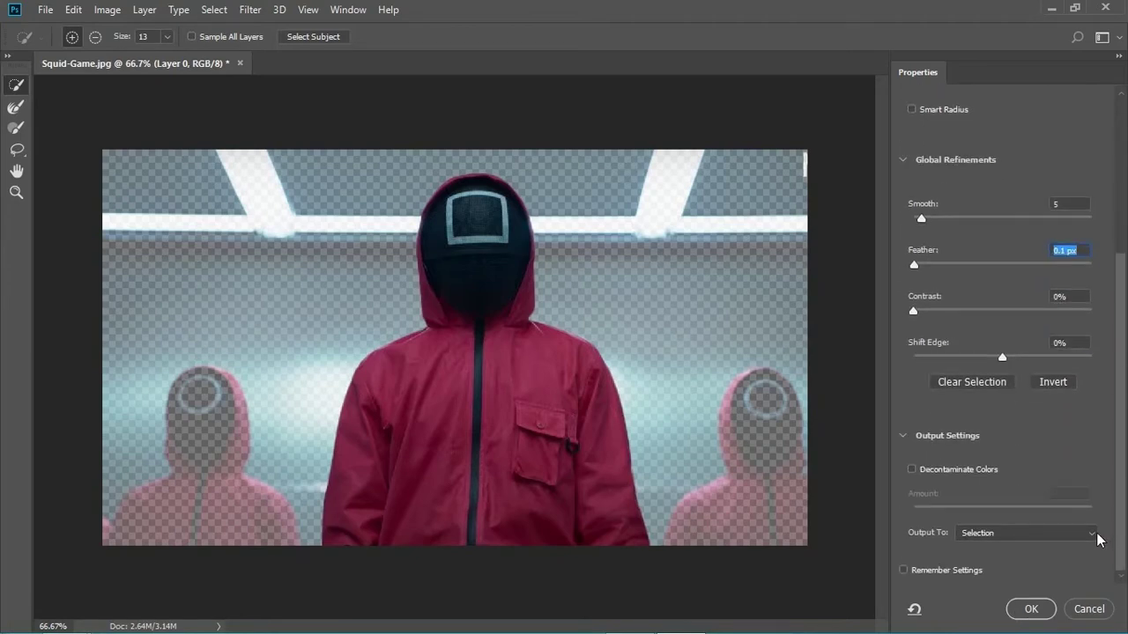
pyautogui.click(1091, 534)
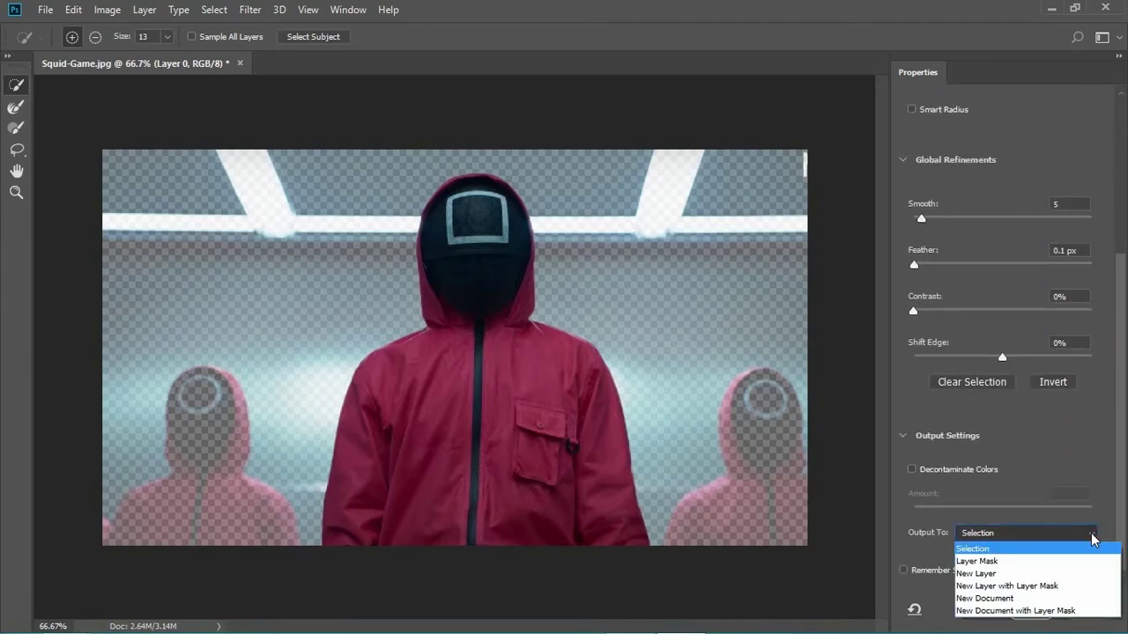
pyautogui.click(1063, 586)
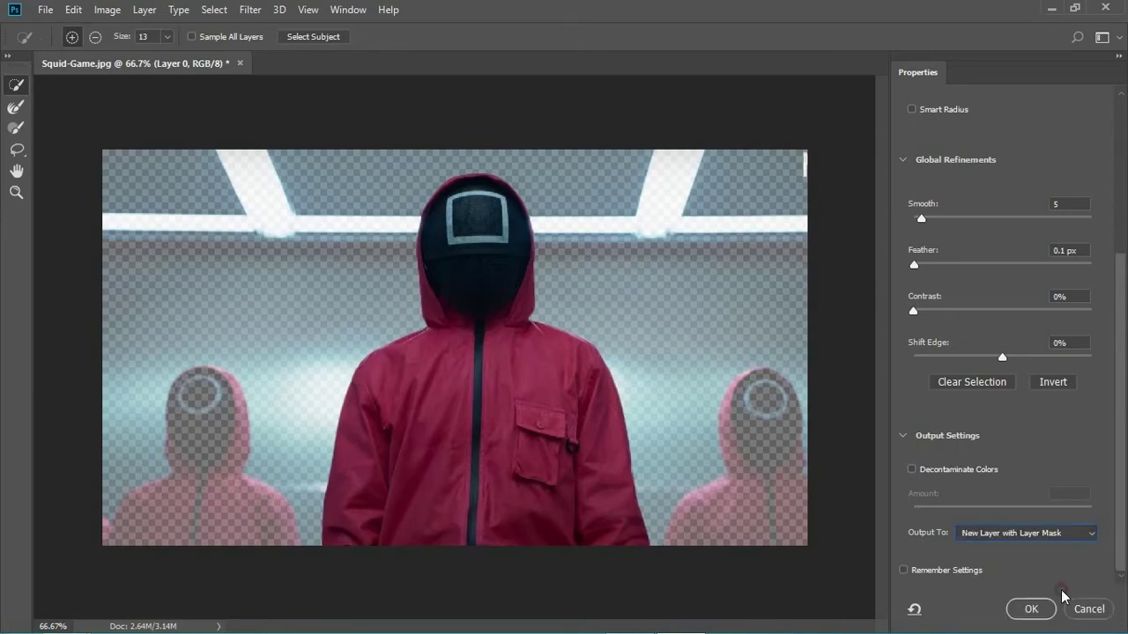
pyautogui.click(1029, 608)
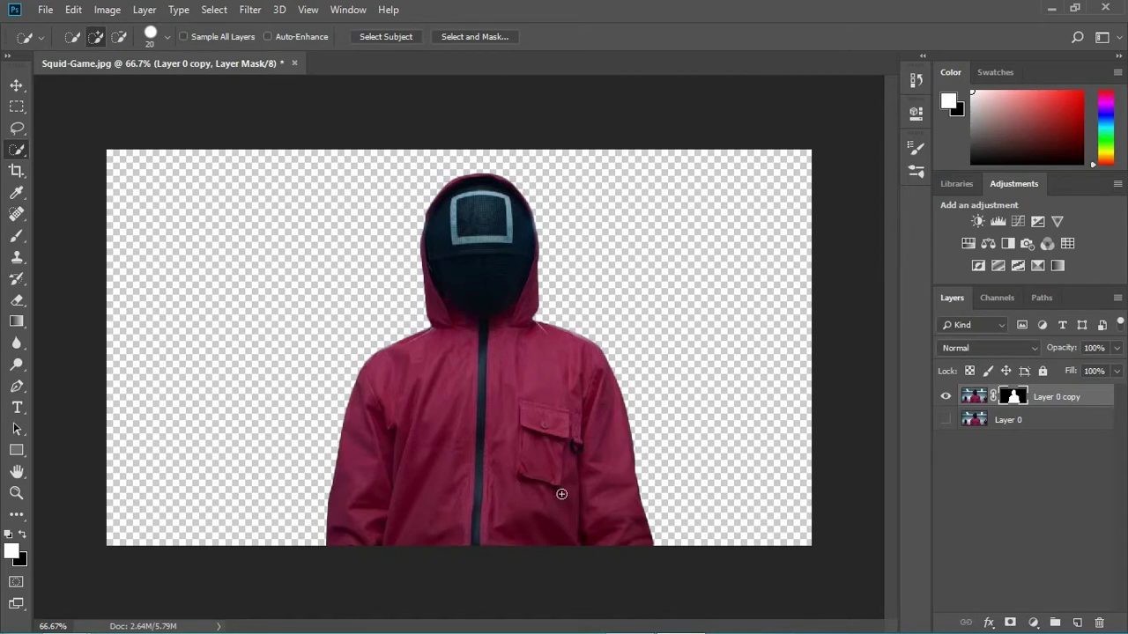
# - Crop the canvas to a 4:5 ratio, extending it above the hood and centring the figure horizontally
pyautogui.click(19, 173)
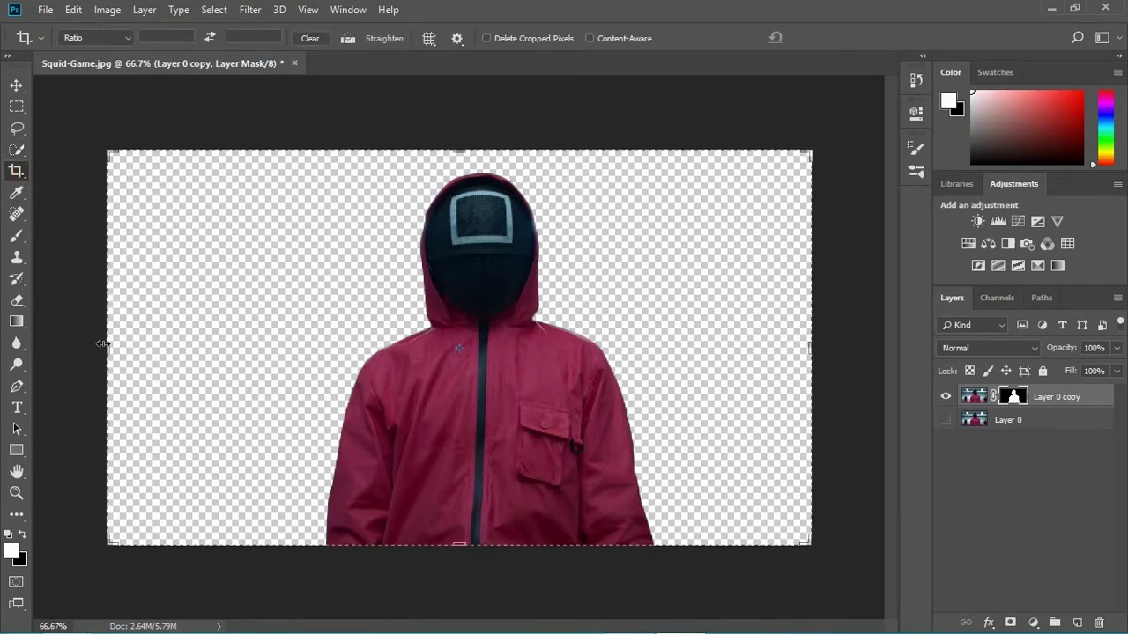
pyautogui.click(151, 37)
pyautogui.write('4')
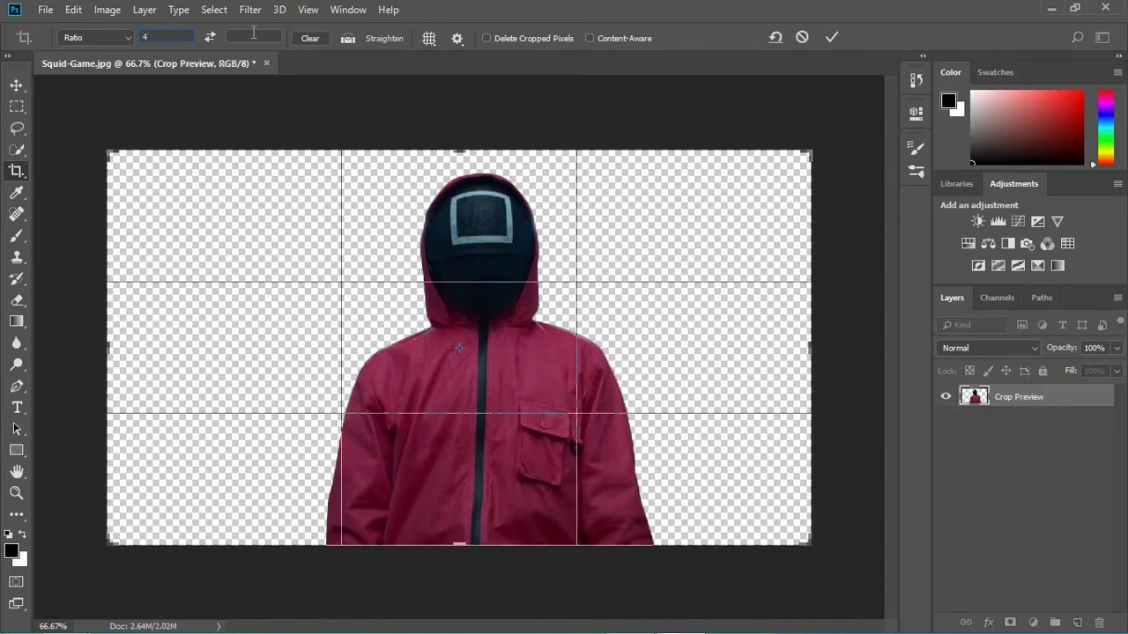
pyautogui.write('5')
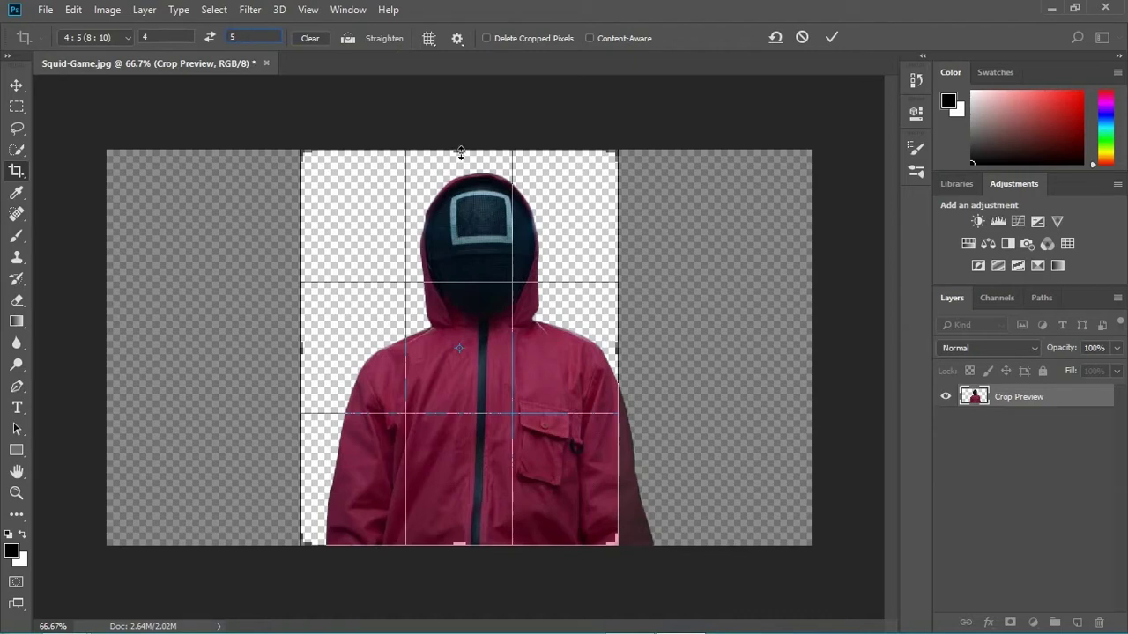
pyautogui.moveTo(460, 151); pyautogui.dragTo(466, 112)
pyautogui.moveTo(505, 298); pyautogui.dragTo(464, 292)
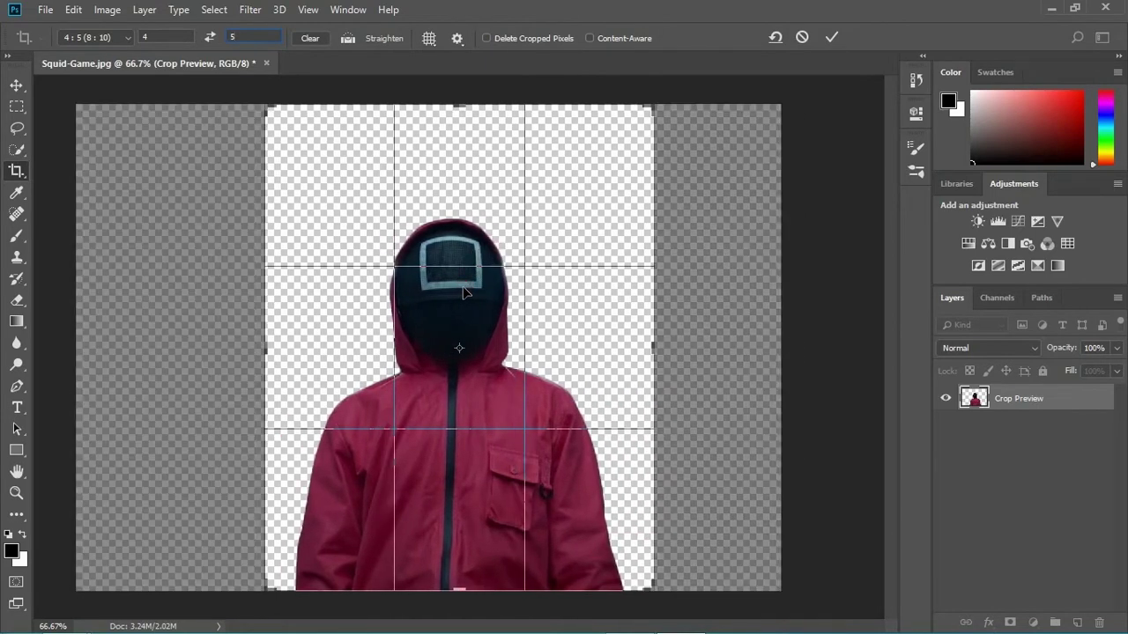
pyautogui.hotkey('ctrl', '-')
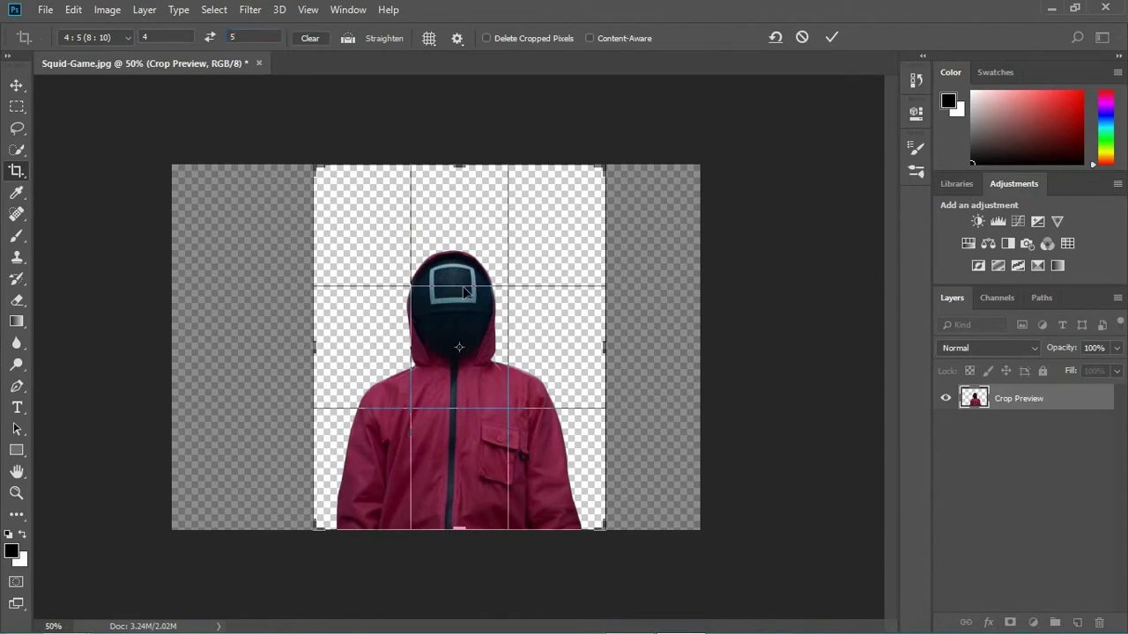
pyautogui.click(828, 35)
# - Scale the placed smoke image to about 18% so it covers the canvas, and move its layer below Layer 0 copy
pyautogui.press('v')
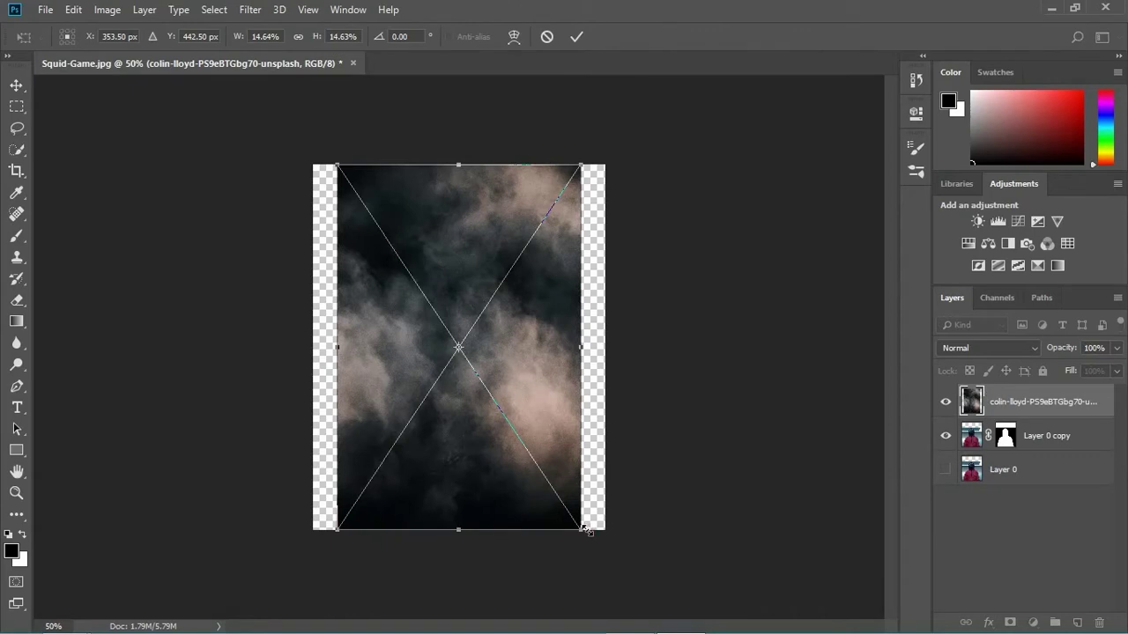
pyautogui.moveTo(583, 529); pyautogui.dragTo(611, 572)
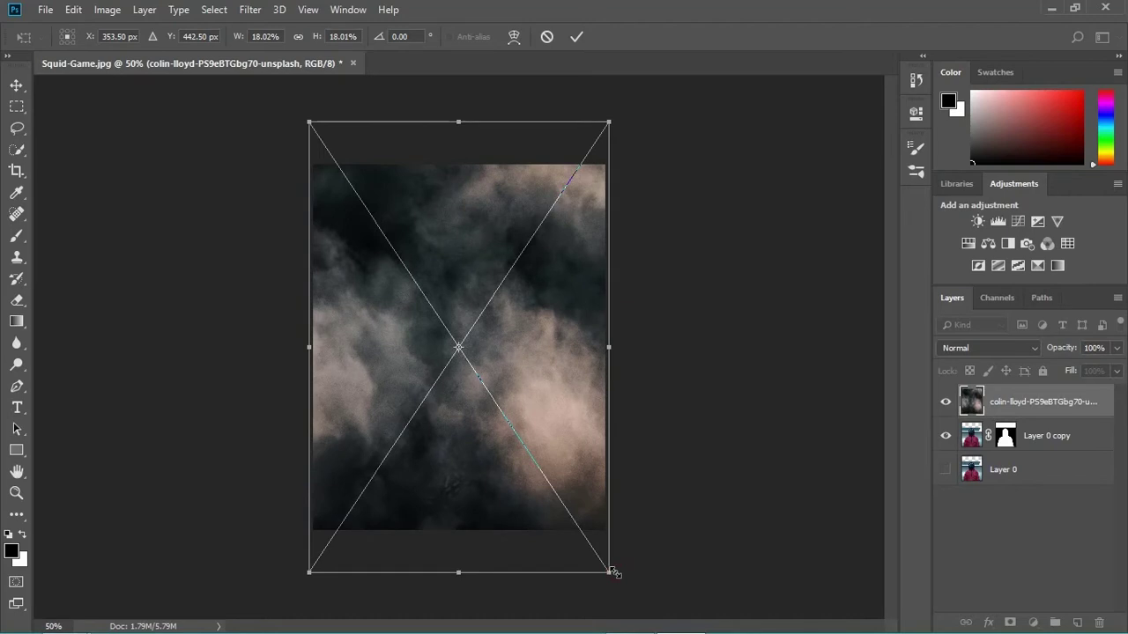
pyautogui.press('Return')
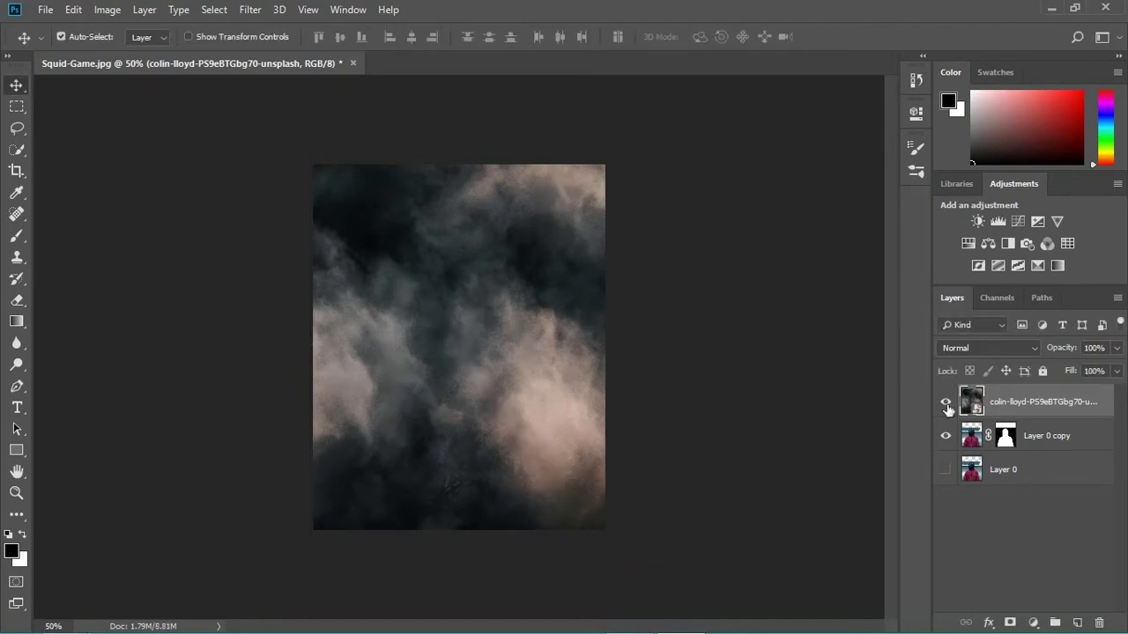
pyautogui.moveTo(1001, 398); pyautogui.dragTo(1002, 451)
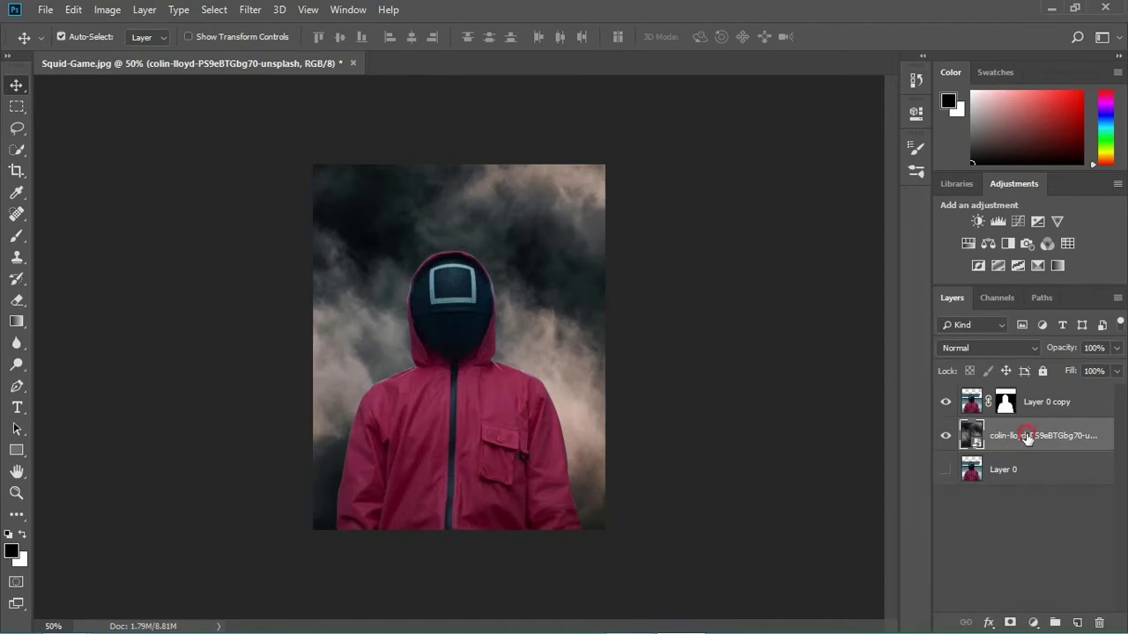
# - Add a Levels adjustment above the smoke layer and darken its midtones to about 0.75
pyautogui.click(1002, 223)
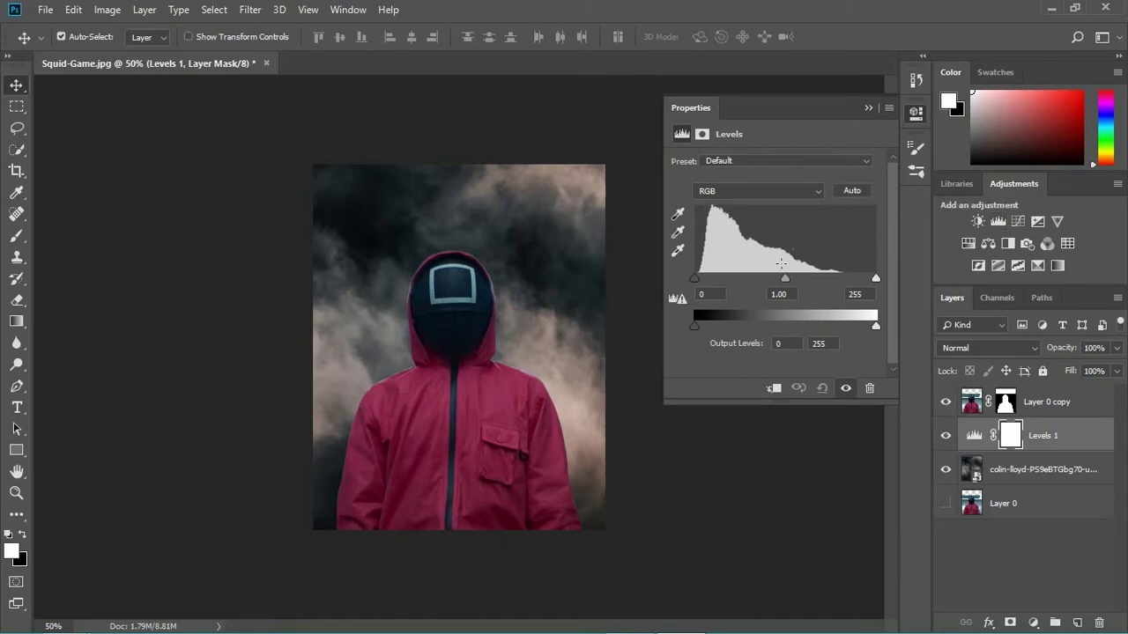
pyautogui.moveTo(786, 278); pyautogui.dragTo(805, 280)
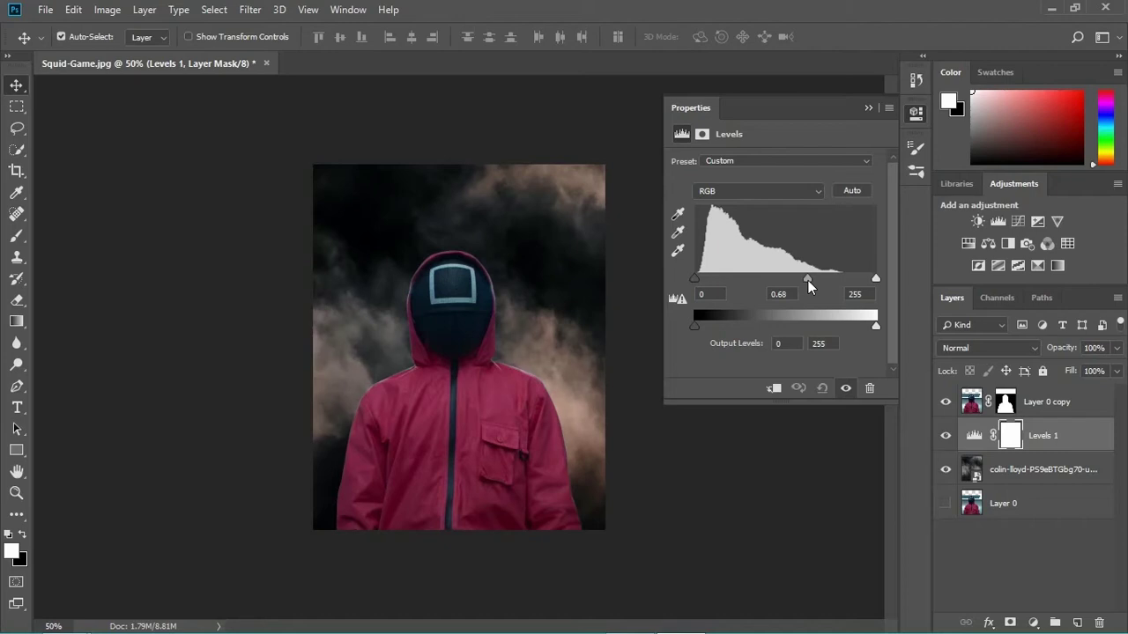
pyautogui.moveTo(809, 280); pyautogui.dragTo(809, 280)
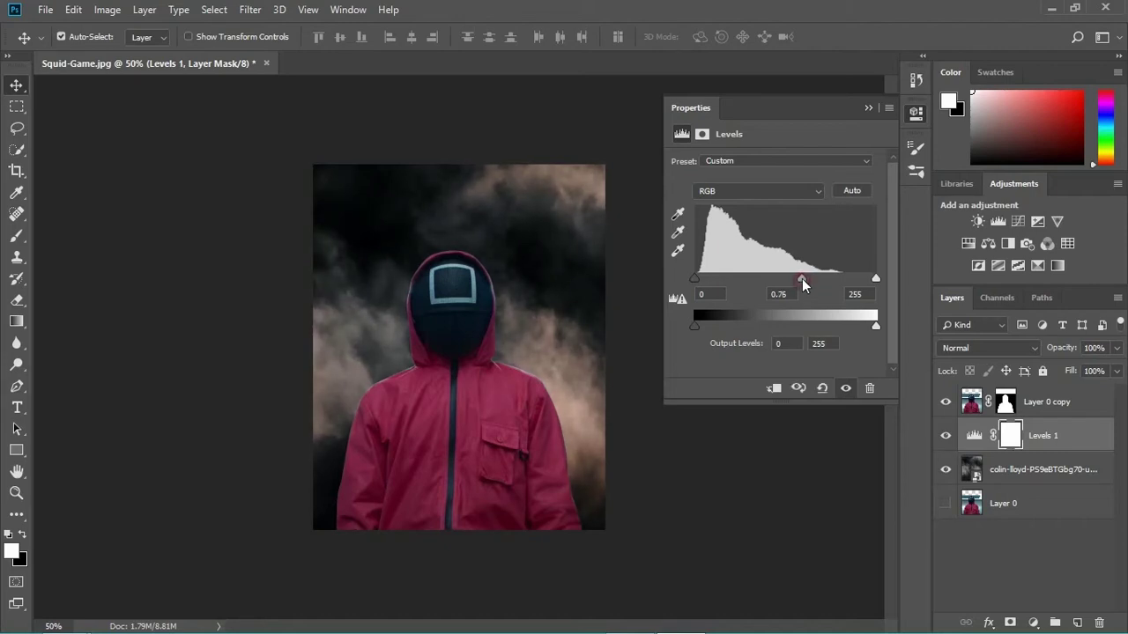
pyautogui.click(867, 108)
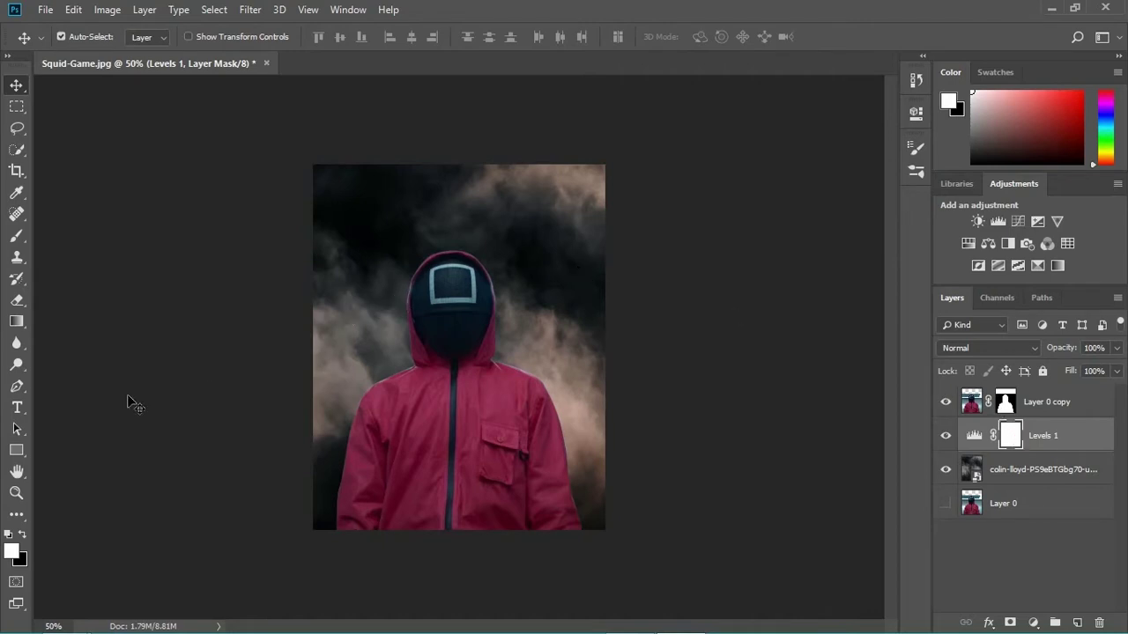
# - Paint black on the Levels 1 mask behind the figure's head with a 200 px brush at 64% opacity and 80% flow
pyautogui.press('b')
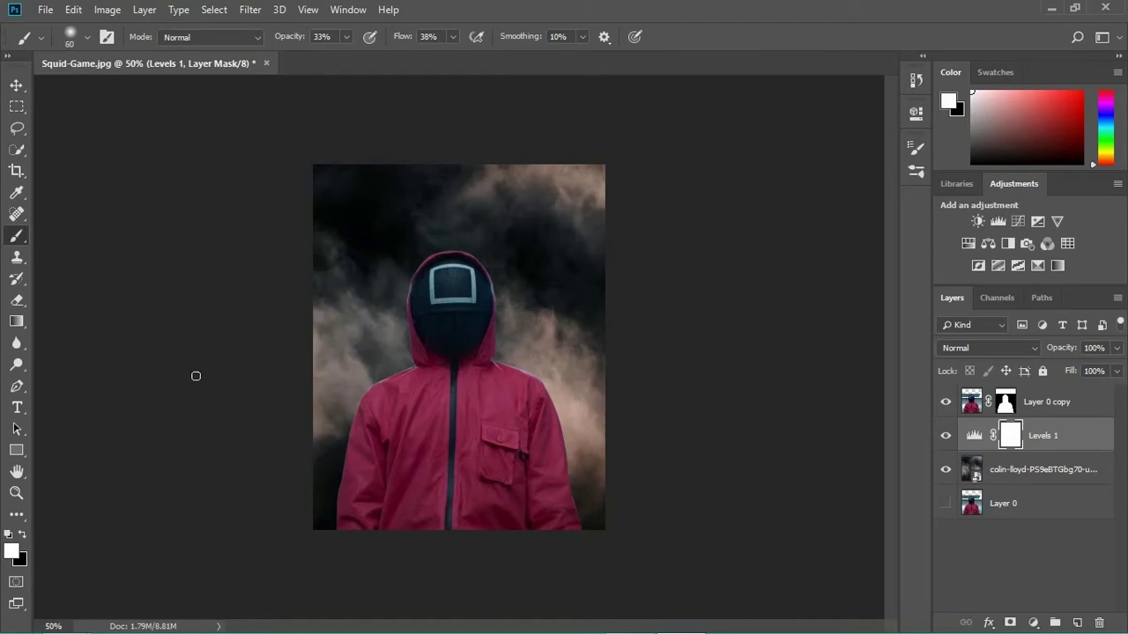
pyautogui.press(']')
pyautogui.press(']')
pyautogui.press(']')
pyautogui.press(']')
pyautogui.press(']')
pyautogui.press(']')
pyautogui.press(']')
pyautogui.press(']')
pyautogui.click(346, 37)
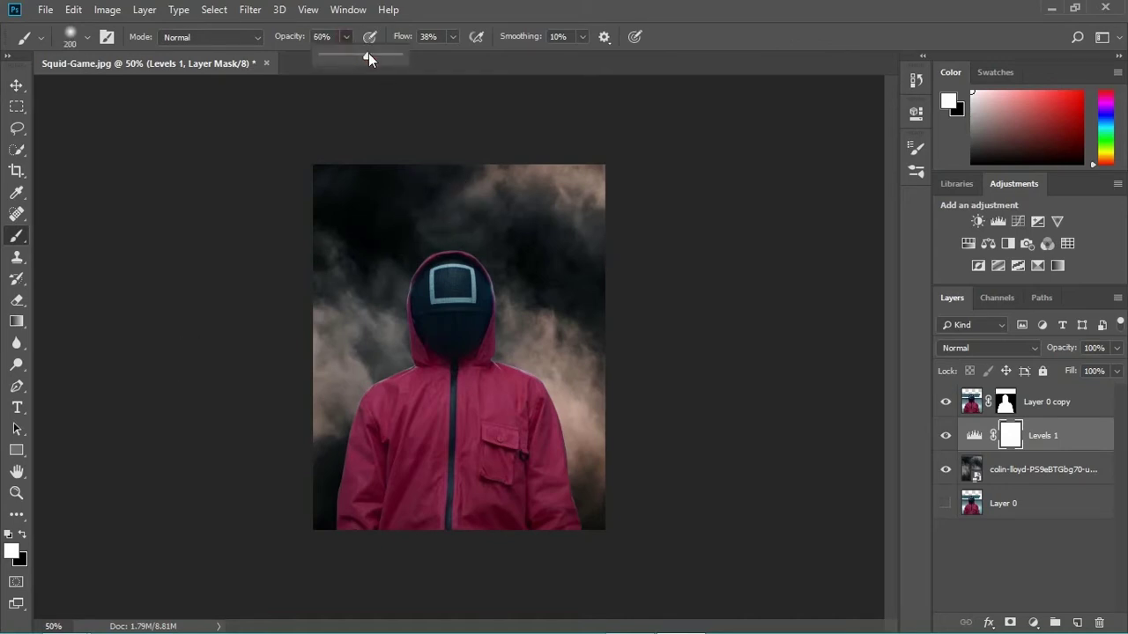
pyautogui.click(452, 37)
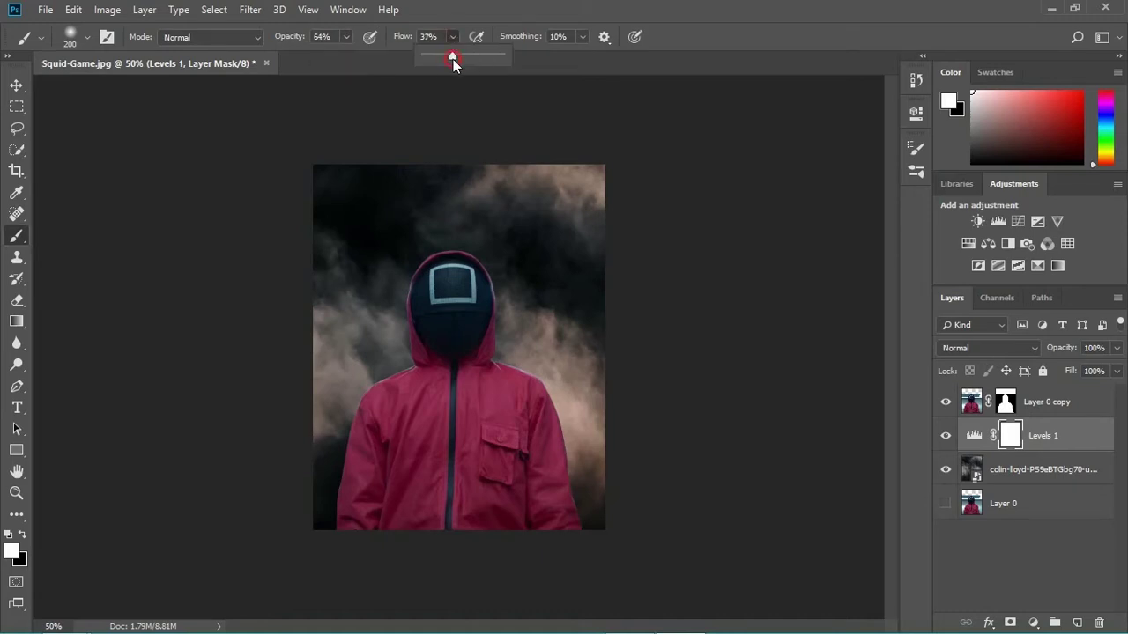
pyautogui.moveTo(453, 59); pyautogui.dragTo(486, 53)
pyautogui.click(705, 58)
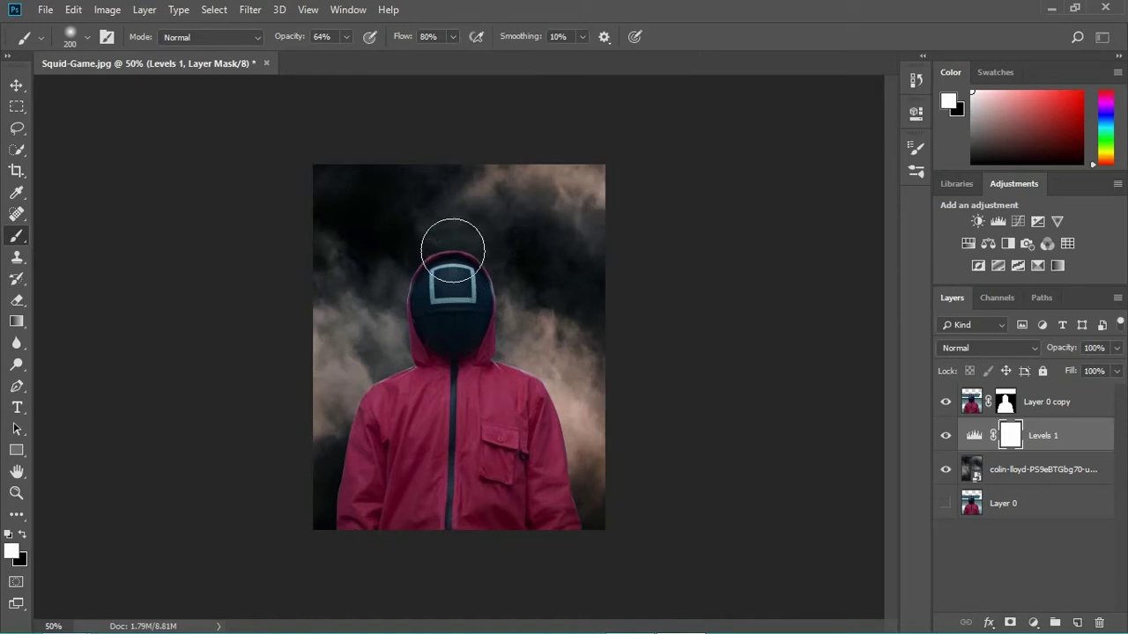
pyautogui.press('x')
pyautogui.moveTo(486, 167)
pyautogui.mouseDown()
pyautogui.moveTo(425, 200)
pyautogui.moveTo(463, 221)
pyautogui.mouseUp()
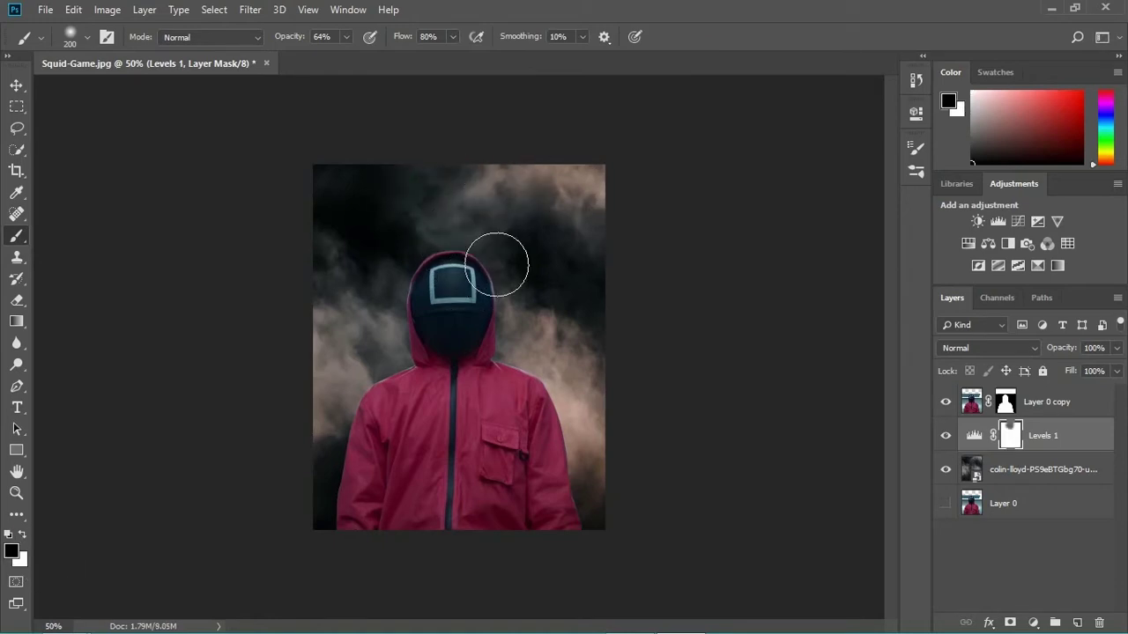
pyautogui.moveTo(488, 298)
pyautogui.mouseDown()
pyautogui.moveTo(435, 171)
pyautogui.moveTo(417, 416)
pyautogui.mouseUp()
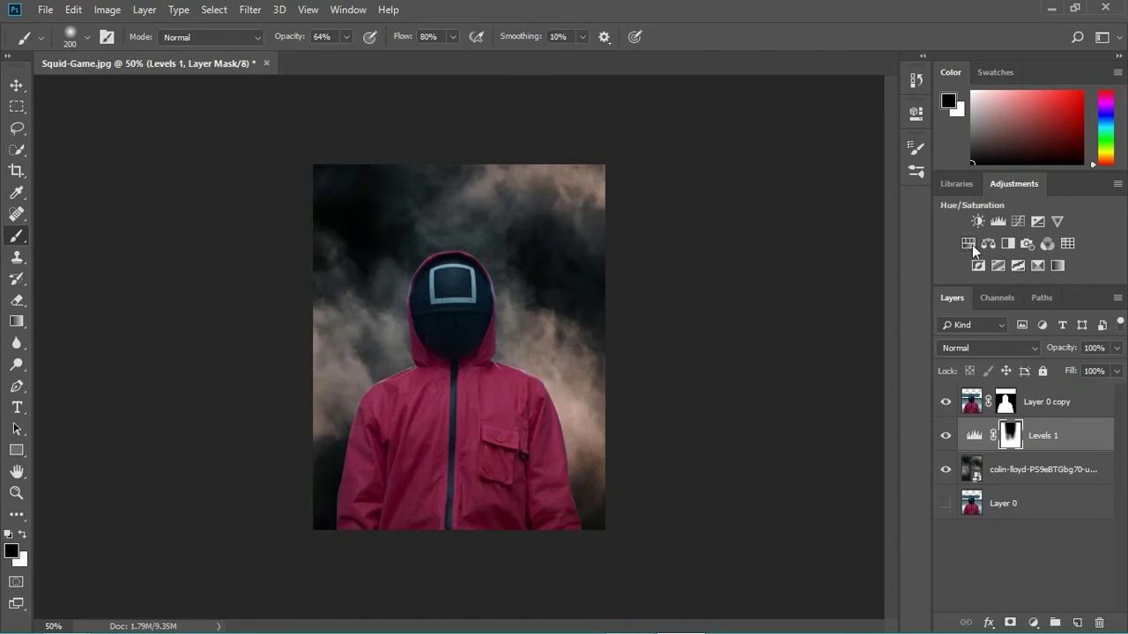
# - Add an Exposure adjustment of about +3.39 above Levels 1 and invert its mask to black
pyautogui.click(1036, 223)
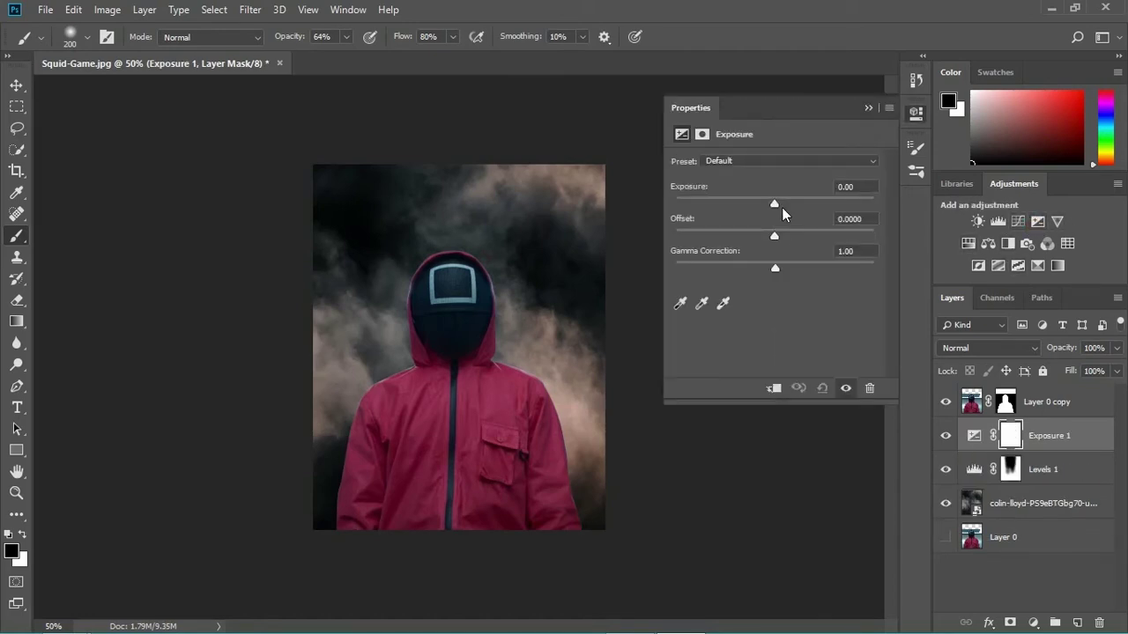
pyautogui.moveTo(779, 207); pyautogui.dragTo(826, 207)
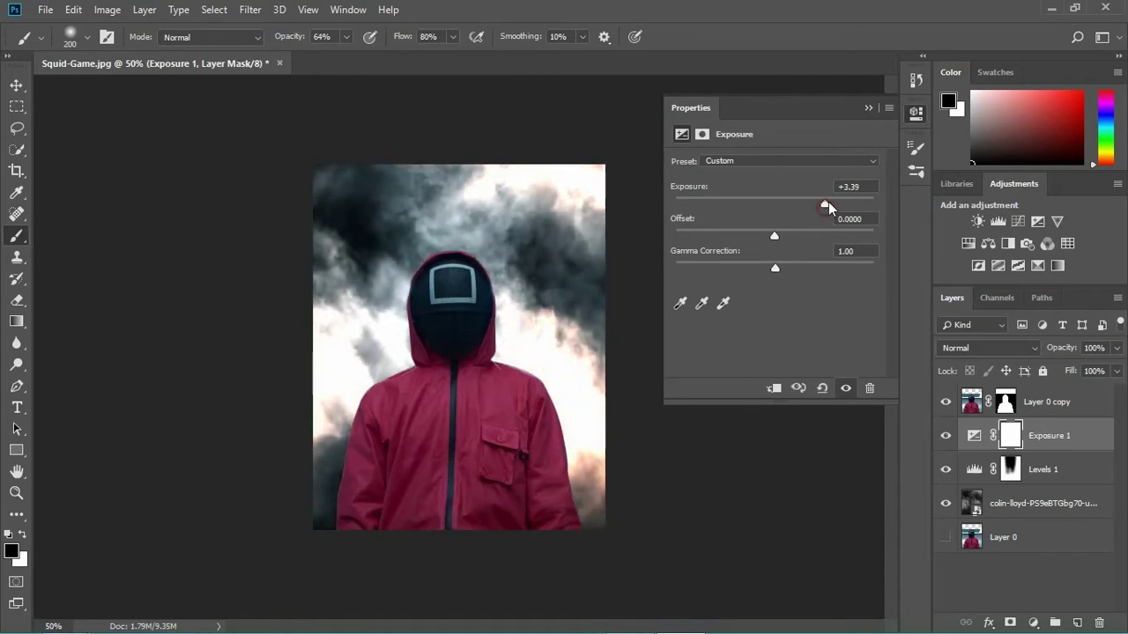
pyautogui.click(865, 109)
pyautogui.hotkey('ctrl', 'i')
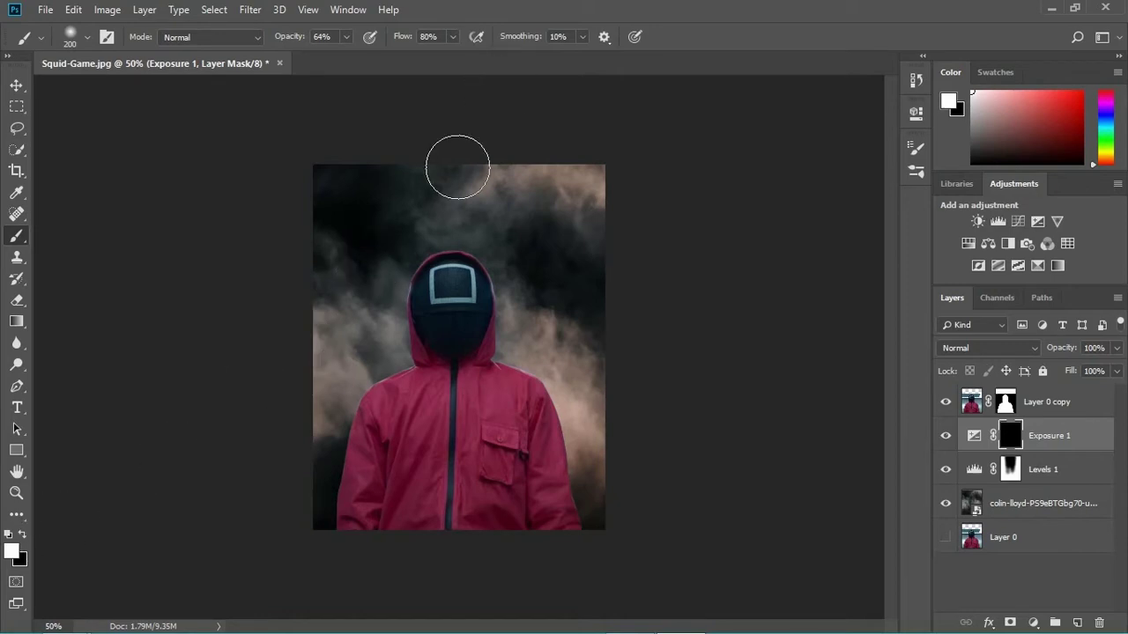
# - Paint white on the Exposure 1 mask with the 200 px brush above the hood and down its left side
pyautogui.press('x')
pyautogui.click(427, 189)
pyautogui.moveTo(427, 189)
pyautogui.mouseDown()
pyautogui.moveTo(470, 266)
pyautogui.moveTo(402, 411)
pyautogui.mouseUp()
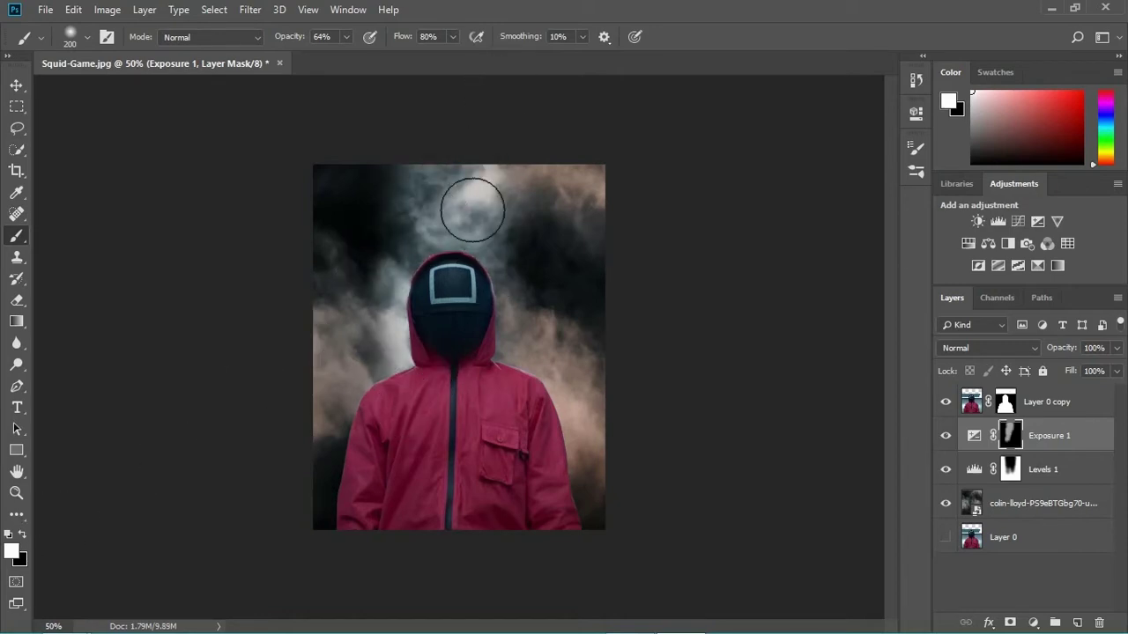
# - Broaden the background glow by painting white on the Exposure 1 mask around the head and shoulders with a 400 px brush
pyautogui.press(']')
pyautogui.press(']')
pyautogui.press(']')
pyautogui.press(']')
pyautogui.press(']')
pyautogui.press(']')
pyautogui.moveTo(475, 201)
pyautogui.mouseDown()
pyautogui.moveTo(414, 176)
pyautogui.moveTo(493, 401)
pyautogui.moveTo(428, 485)
pyautogui.mouseUp()
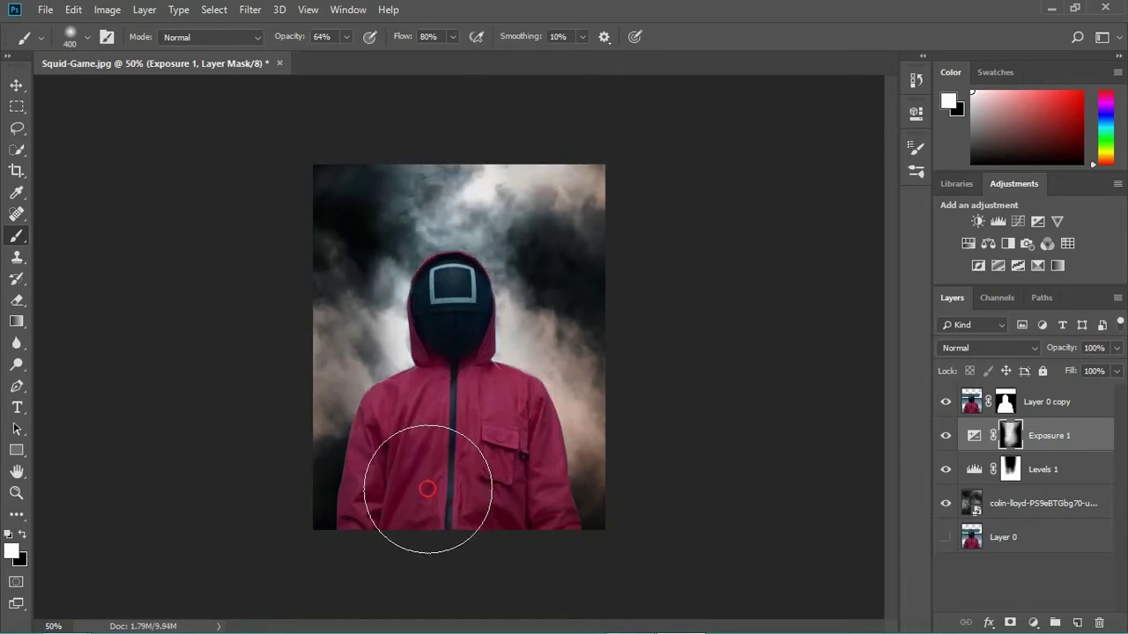
pyautogui.moveTo(453, 156); pyautogui.dragTo(453, 511)
pyautogui.press('[')
pyautogui.press('[')
pyautogui.press('[')
pyautogui.press('[')
pyautogui.press('[')
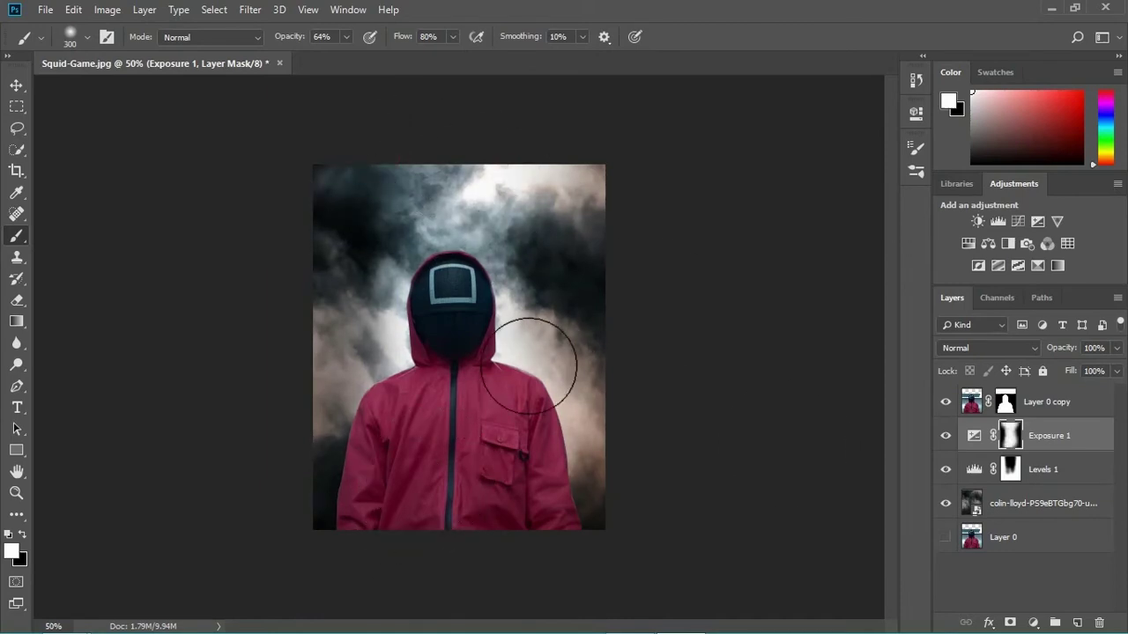
pyautogui.press('[')
pyautogui.press('[')
pyautogui.press('[')
# - Add an Exposure adjustment of +2.50 clipped to Layer 0 copy and invert its mask to black
pyautogui.click(1066, 403)
pyautogui.press('x')
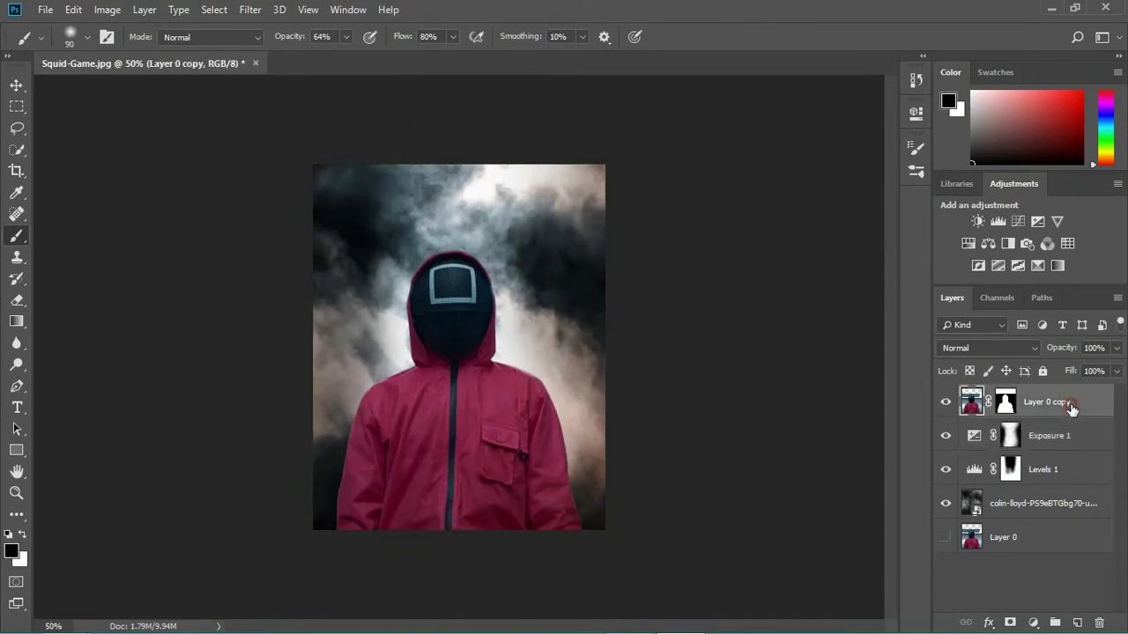
pyautogui.click(1038, 219)
pyautogui.moveTo(773, 203); pyautogui.dragTo(812, 217)
pyautogui.click(772, 389)
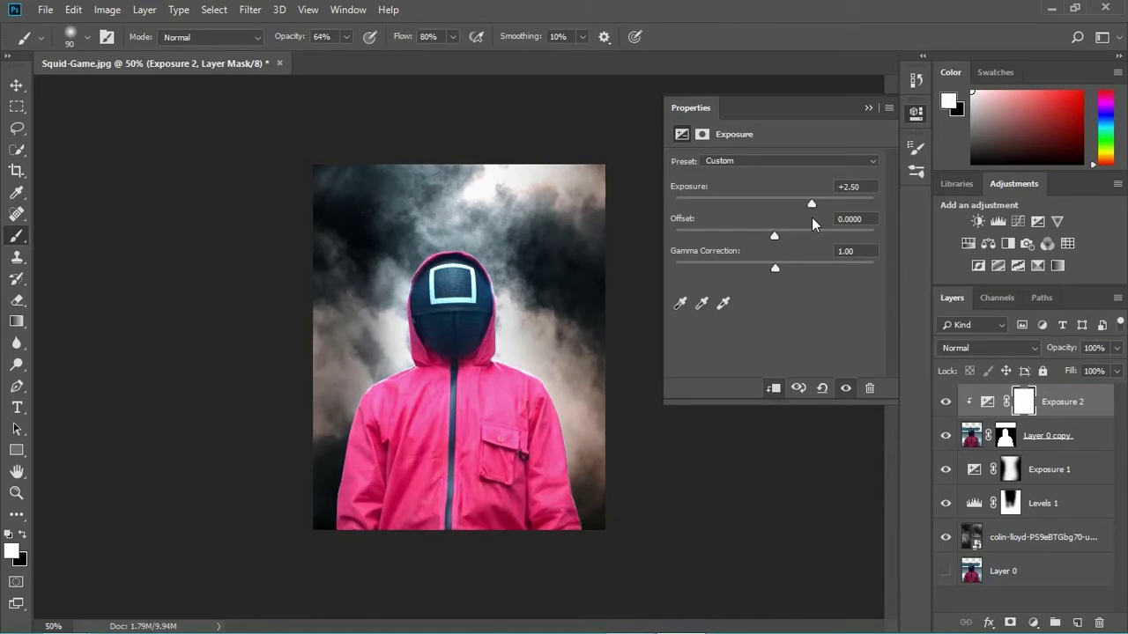
pyautogui.click(871, 104)
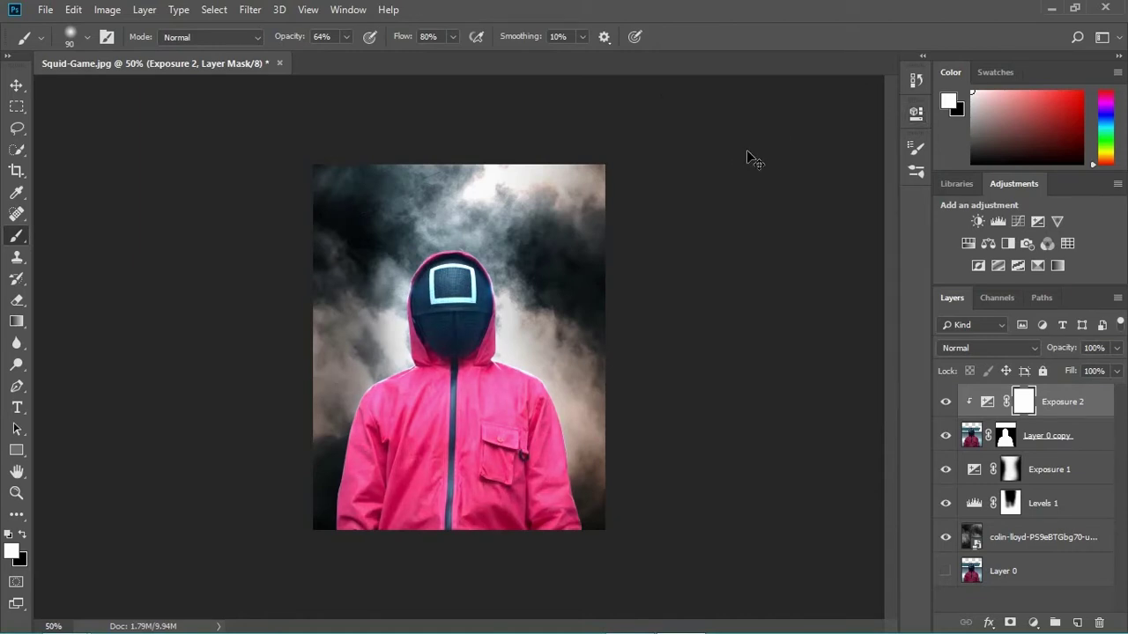
pyautogui.hotkey('ctrl', 'i')
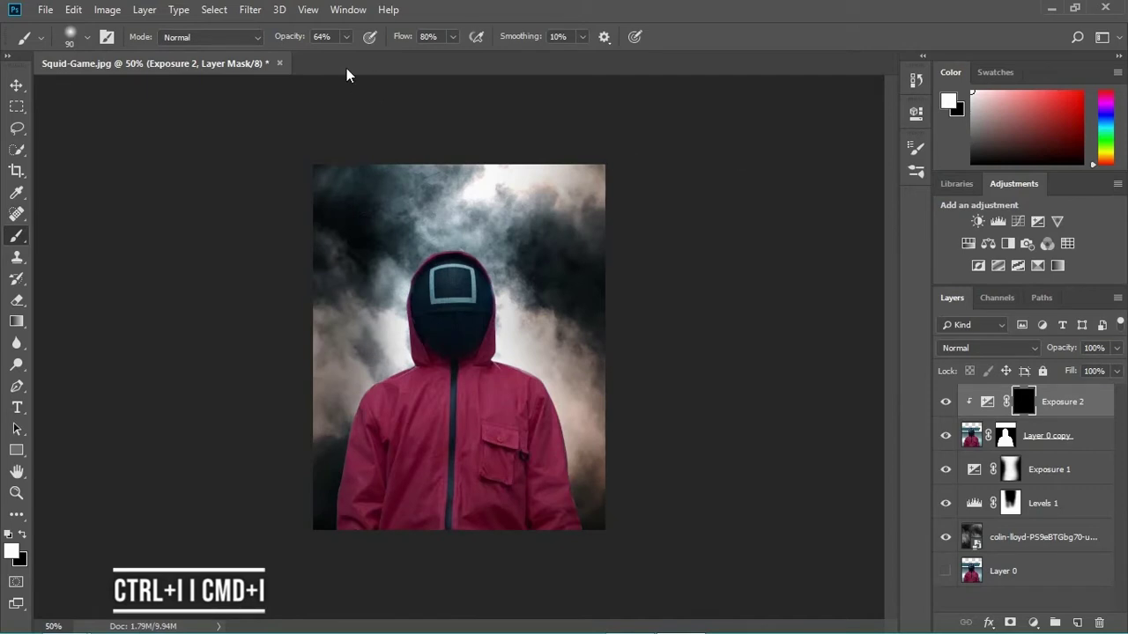
# - Paint a white rim light on the Exposure 2 mask along the hood's top edge with a 20 px brush at 86% flow
pyautogui.click(453, 37)
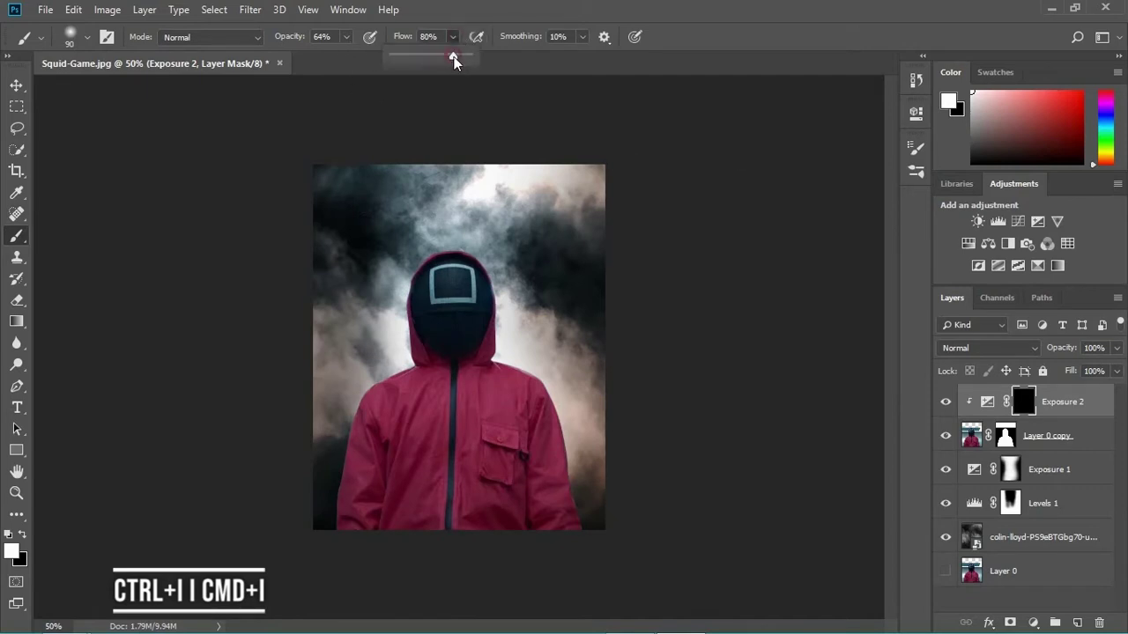
pyautogui.moveTo(452, 57); pyautogui.dragTo(457, 56)
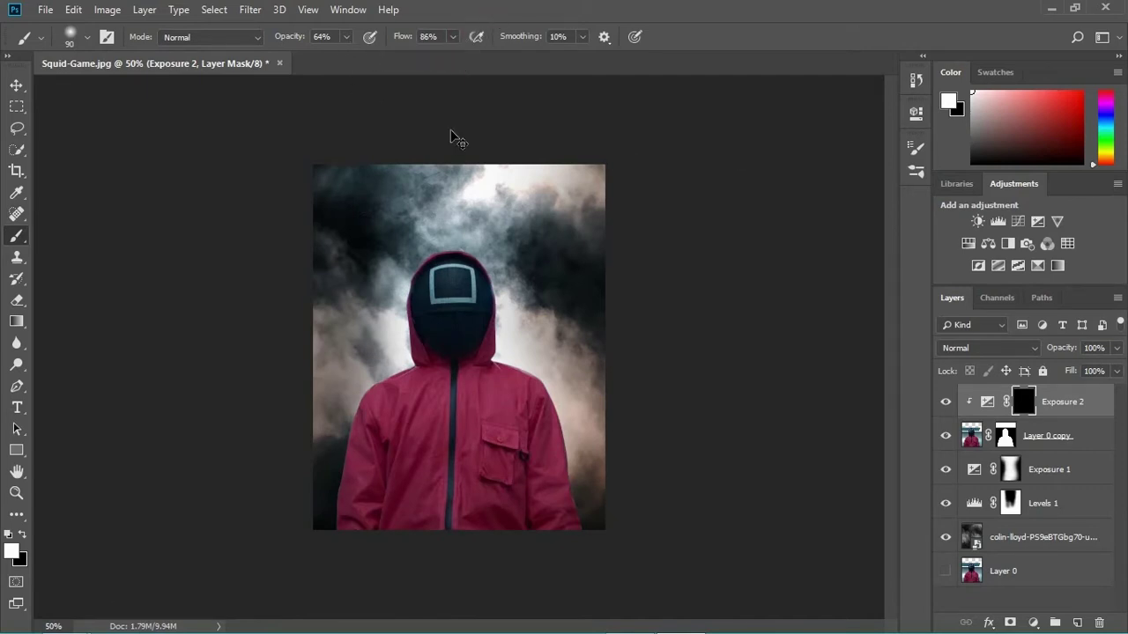
pyautogui.hotkey('ctrl', '+')
pyautogui.hotkey('ctrl', '+')
pyautogui.hotkey('ctrl', '+')
pyautogui.moveTo(457, 139); pyautogui.dragTo(468, 332)
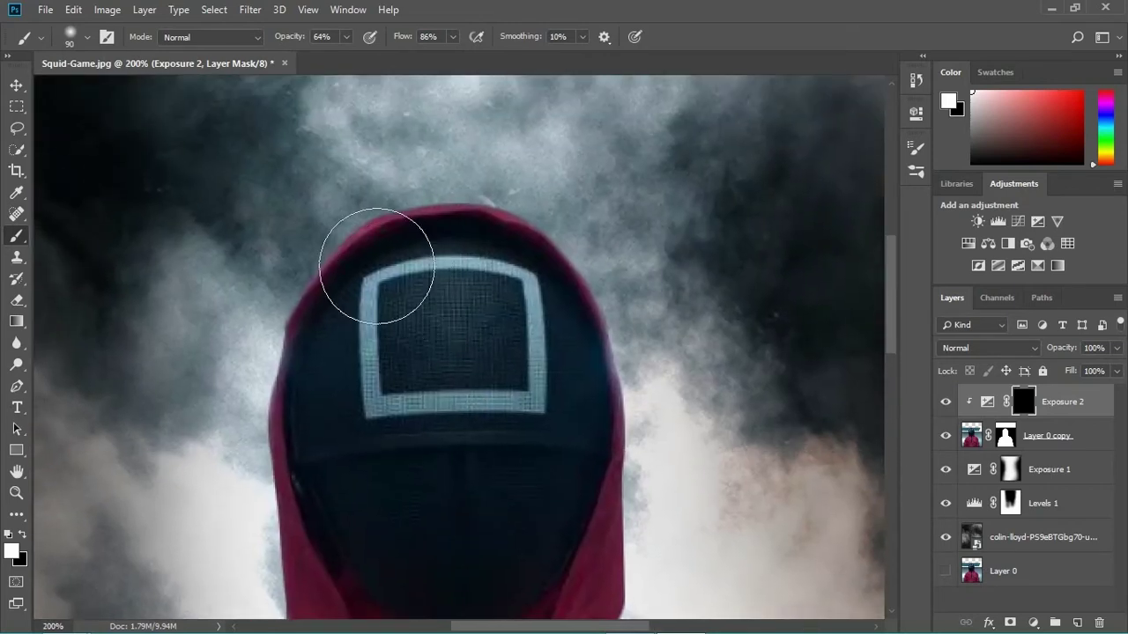
pyautogui.press('[')
pyautogui.press('[')
pyautogui.press('[')
pyautogui.press('[')
pyautogui.press('[')
pyautogui.press('[')
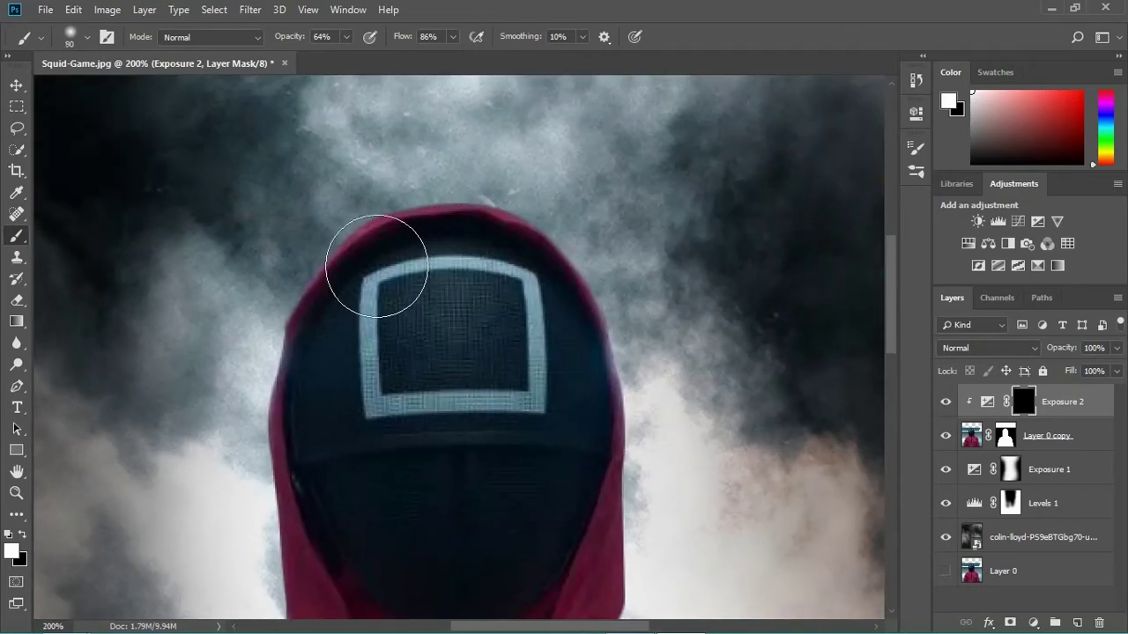
pyautogui.press('[')
pyautogui.press('[')
pyautogui.press('[')
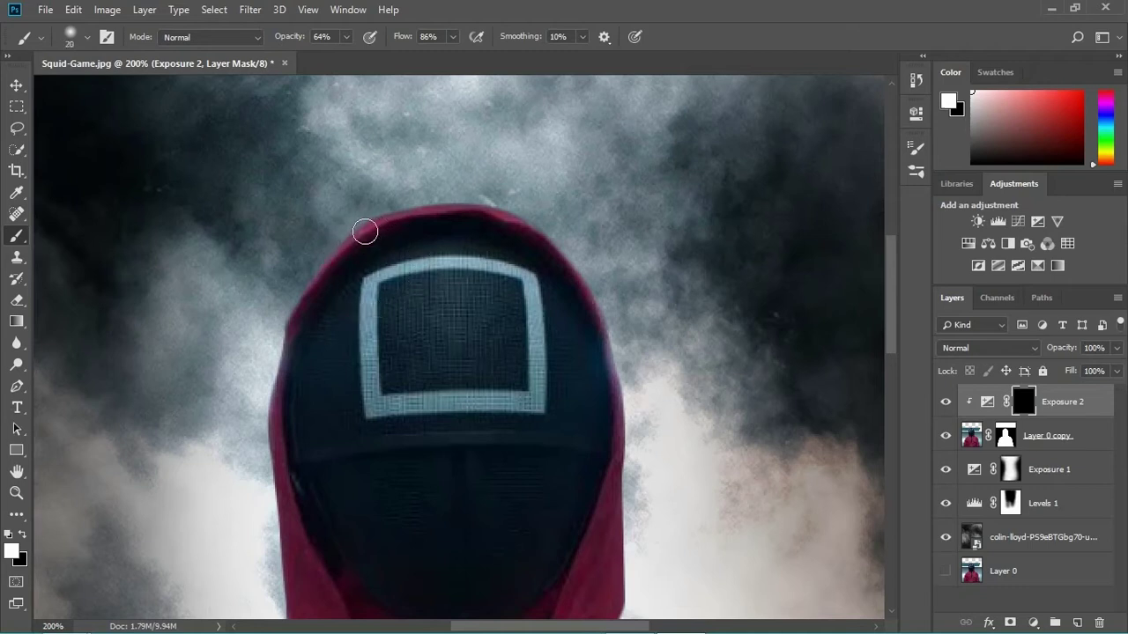
pyautogui.moveTo(349, 231)
pyautogui.mouseDown()
pyautogui.moveTo(256, 493)
pyautogui.moveTo(609, 320)
pyautogui.moveTo(630, 493)
pyautogui.mouseUp()
# - Extend the rim light on the Exposure 2 mask down the hood's left side
pyautogui.press('space')
pyautogui.moveTo(277, 465); pyautogui.dragTo(321, 283)
pyautogui.moveTo(310, 289)
pyautogui.mouseDown()
pyautogui.moveTo(308, 448)
pyautogui.moveTo(277, 527)
pyautogui.mouseUp()
pyautogui.moveTo(277, 526)
pyautogui.mouseDown()
pyautogui.moveTo(448, 376)
pyautogui.moveTo(308, 485)
pyautogui.moveTo(481, 370)
pyautogui.moveTo(361, 421)
pyautogui.mouseUp()
pyautogui.press('x')
pyautogui.press('x')
# - Paint the rim light along the hood's lower right edge and reduce the brush to 6 px for the collar corner
pyautogui.press('space')
pyautogui.moveTo(828, 333)
pyautogui.mouseDown()
pyautogui.moveTo(496, 375)
pyautogui.moveTo(731, 571)
pyautogui.mouseUp()
pyautogui.hotkey('ctrl', '+')
pyautogui.press('space')
pyautogui.moveTo(518, 187); pyautogui.dragTo(594, 214)
pyautogui.moveTo(588, 154); pyautogui.dragTo(585, 375)
pyautogui.press('[')
pyautogui.press('[')
pyautogui.press('[')
pyautogui.press('[')
pyautogui.press('[')
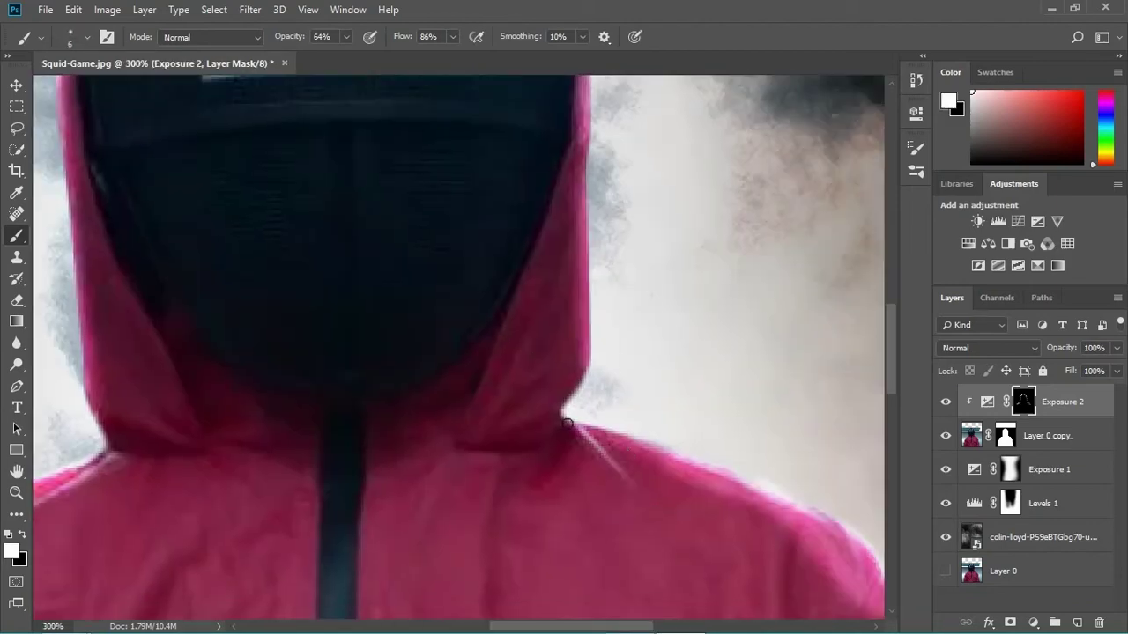
# - Paint the rim light along the outer edge of the left shoulder with the 6 px brush
pyautogui.hotkey('ctrl', '0')
pyautogui.hotkey('ctrl', '+')
pyautogui.hotkey('ctrl', '+')
pyautogui.press('space')
pyautogui.moveTo(299, 463)
pyautogui.mouseDown()
pyautogui.moveTo(426, 430)
pyautogui.moveTo(574, 240)
pyautogui.mouseUp()
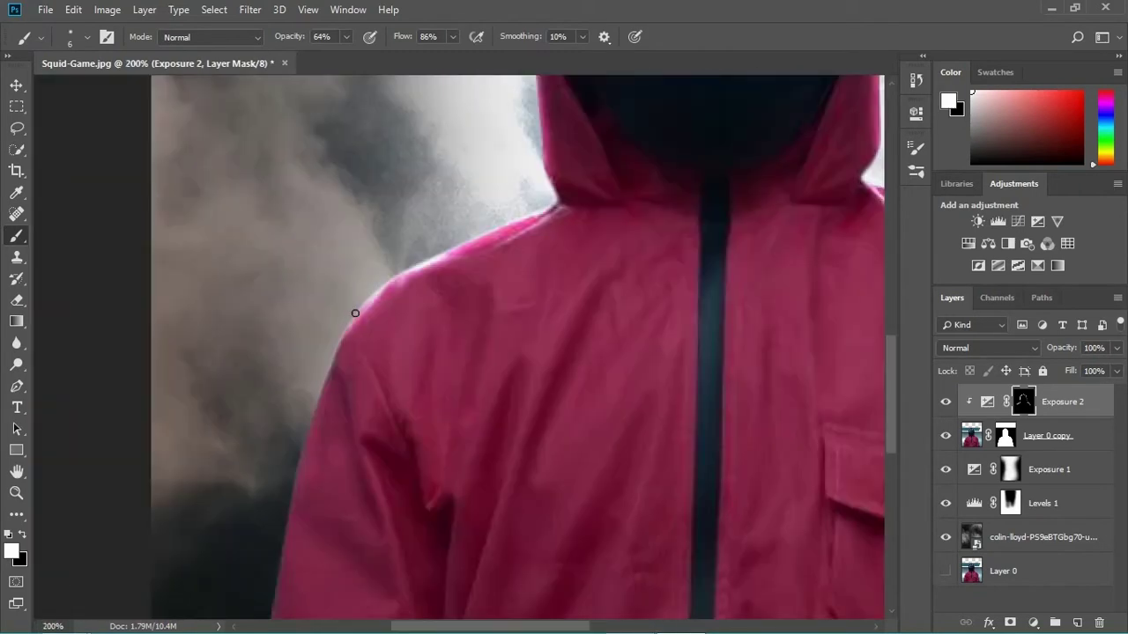
pyautogui.moveTo(355, 312); pyautogui.dragTo(318, 387)
# - Softly brighten both shoulders and upper sleeves on the Exposure 2 mask with a 35 px brush at 21% opacity
pyautogui.click(345, 38)
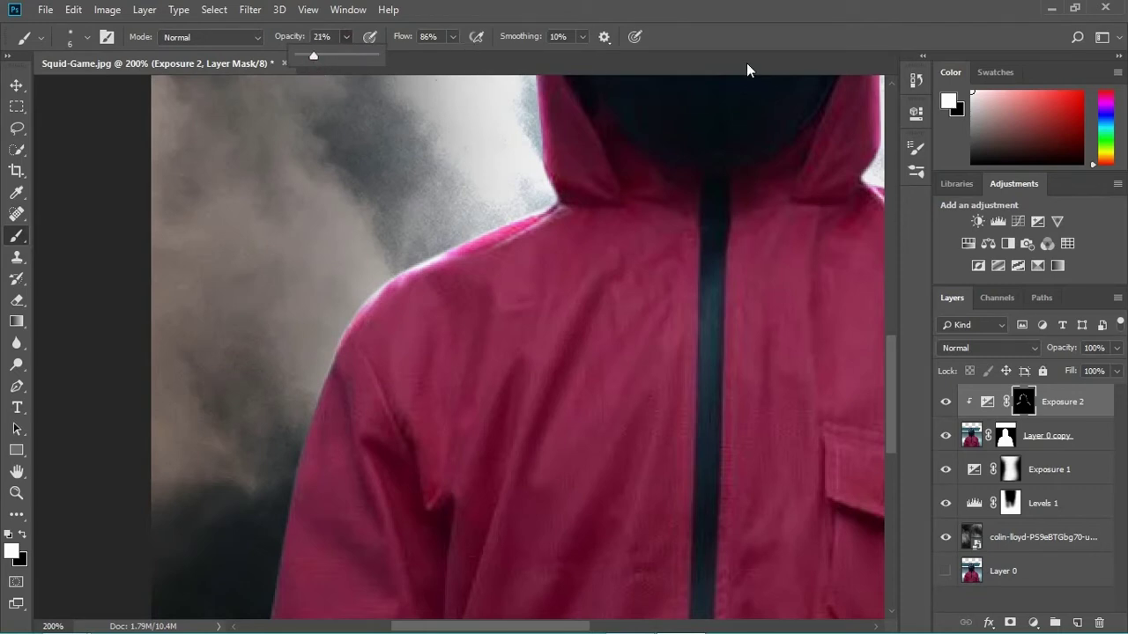
pyautogui.click(734, 42)
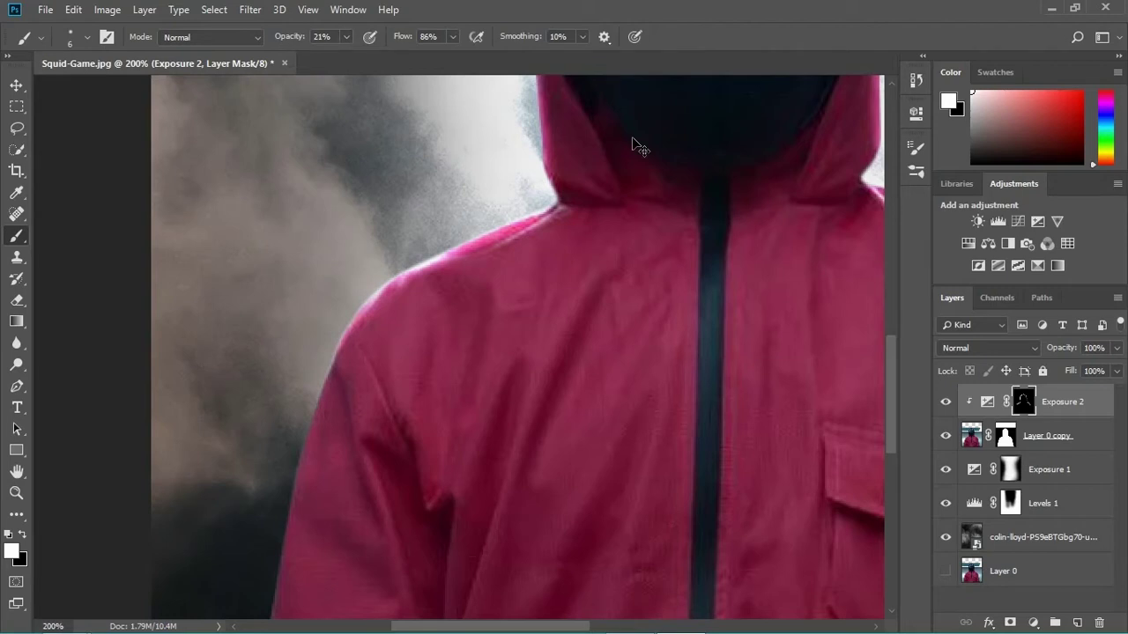
pyautogui.hotkey('ctrl', '-')
pyautogui.hotkey('ctrl', '-')
pyautogui.hotkey('ctrl', '-')
pyautogui.hotkey('ctrl', '+')
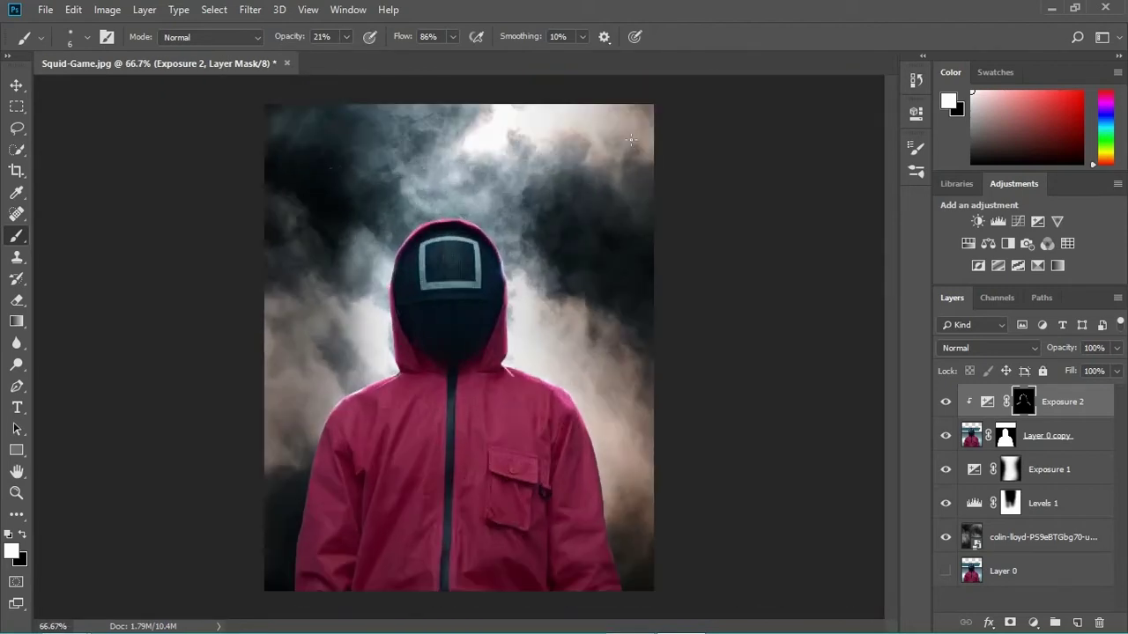
pyautogui.press(']')
pyautogui.press(']')
pyautogui.press(']')
pyautogui.press(']')
pyautogui.press(']')
pyautogui.press(']')
pyautogui.press(']')
pyautogui.press(']')
pyautogui.press(']')
pyautogui.moveTo(596, 440); pyautogui.dragTo(521, 343)
pyautogui.moveTo(385, 377); pyautogui.dragTo(321, 441)
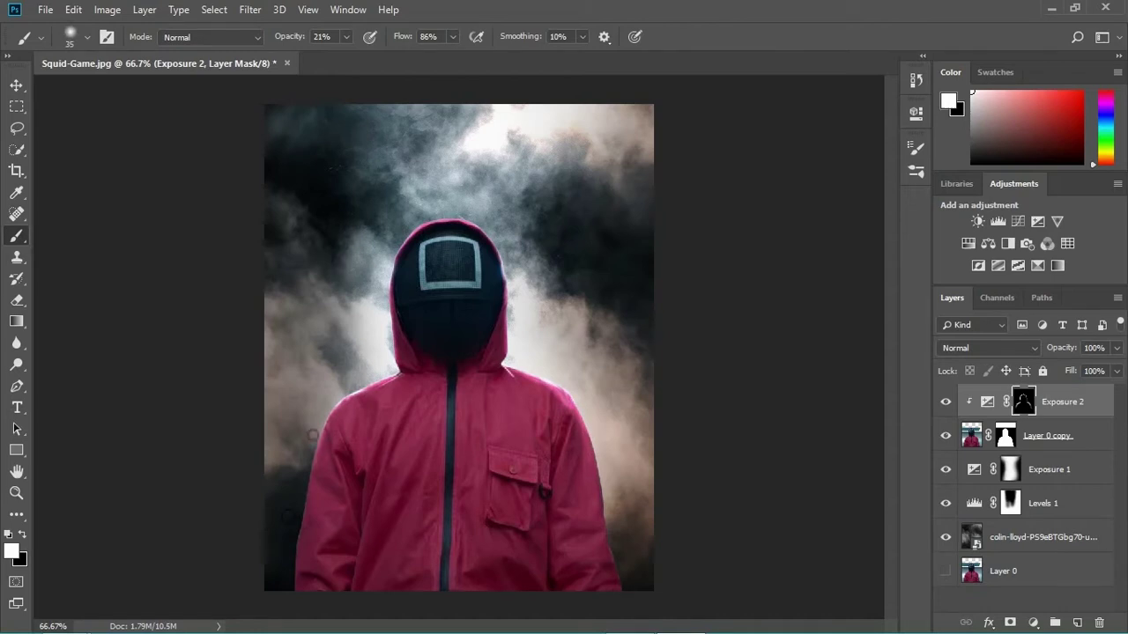
# - Brighten the upper part of the face mask and its square symbol with the 35 px white brush on the Exposure 2 mask
pyautogui.hotkey('ctrl', '+')
pyautogui.hotkey('ctrl', '+')
pyautogui.moveTo(317, 266)
pyautogui.mouseDown()
pyautogui.moveTo(526, 215)
pyautogui.moveTo(456, 205)
pyautogui.moveTo(369, 230)
pyautogui.moveTo(569, 253)
pyautogui.moveTo(324, 253)
pyautogui.moveTo(429, 195)
pyautogui.moveTo(333, 261)
pyautogui.moveTo(366, 236)
pyautogui.mouseUp()
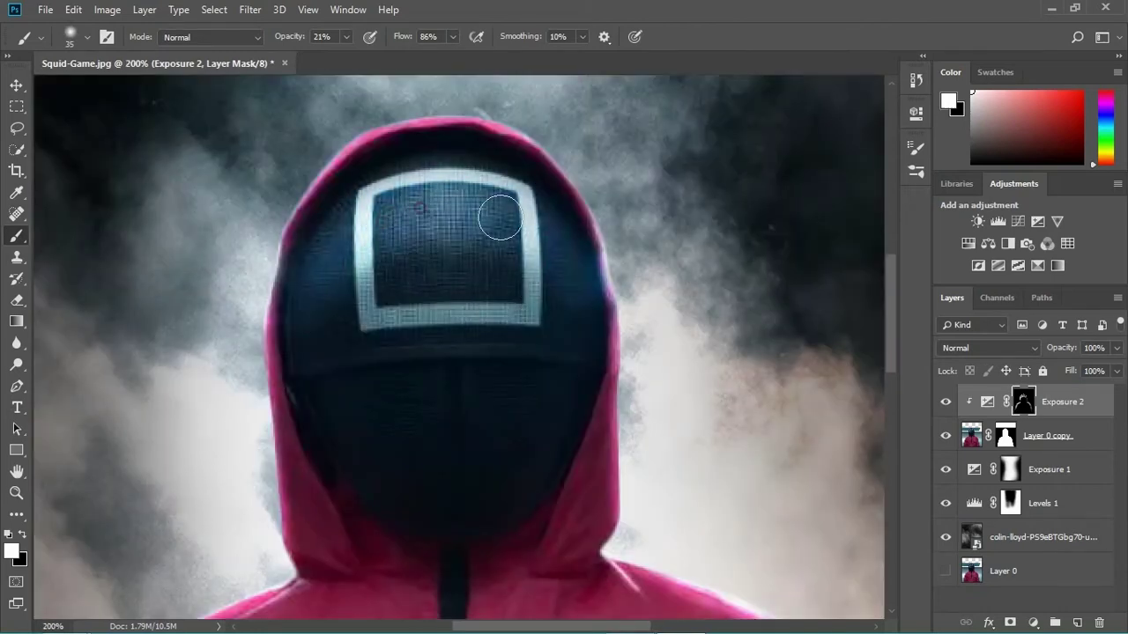
pyautogui.press('x')
pyautogui.hotkey('ctrl', '-')
pyautogui.hotkey('ctrl', '-')
# - Highlight the ridge across the face mask below the square with a 3 px white brush at 100% flow
pyautogui.hotkey('ctrl', '+')
pyautogui.hotkey('ctrl', '+')
pyautogui.hotkey('ctrl', '+')
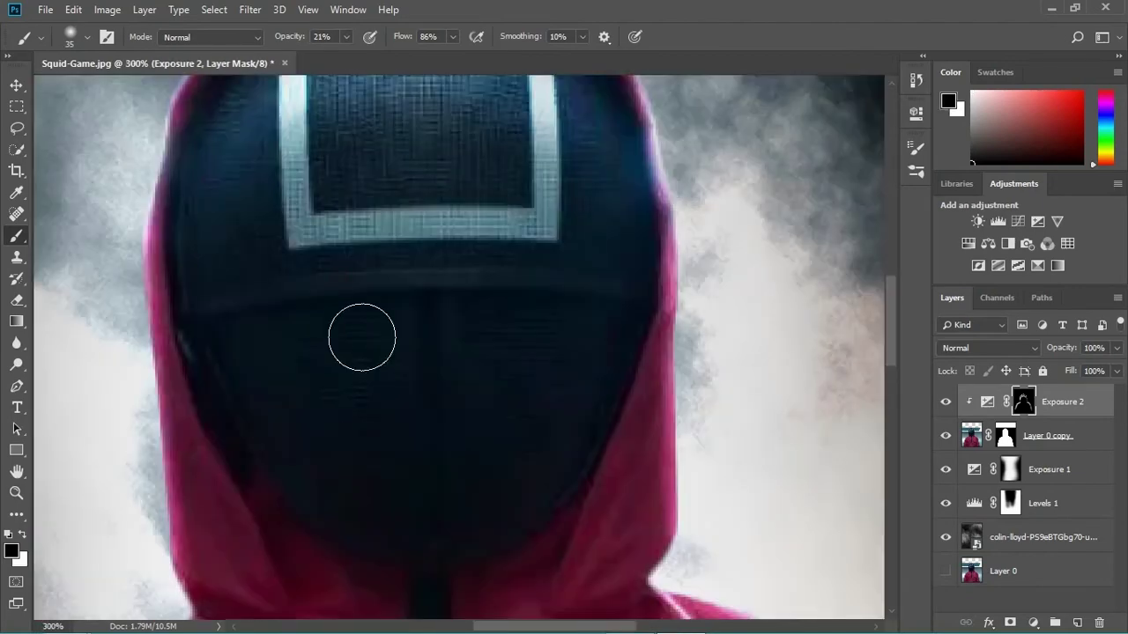
pyautogui.press('[')
pyautogui.press('[')
pyautogui.press('[')
pyautogui.press('[')
pyautogui.press('[')
pyautogui.press('[')
pyautogui.press('[')
pyautogui.hotkey('ctrl', '+')
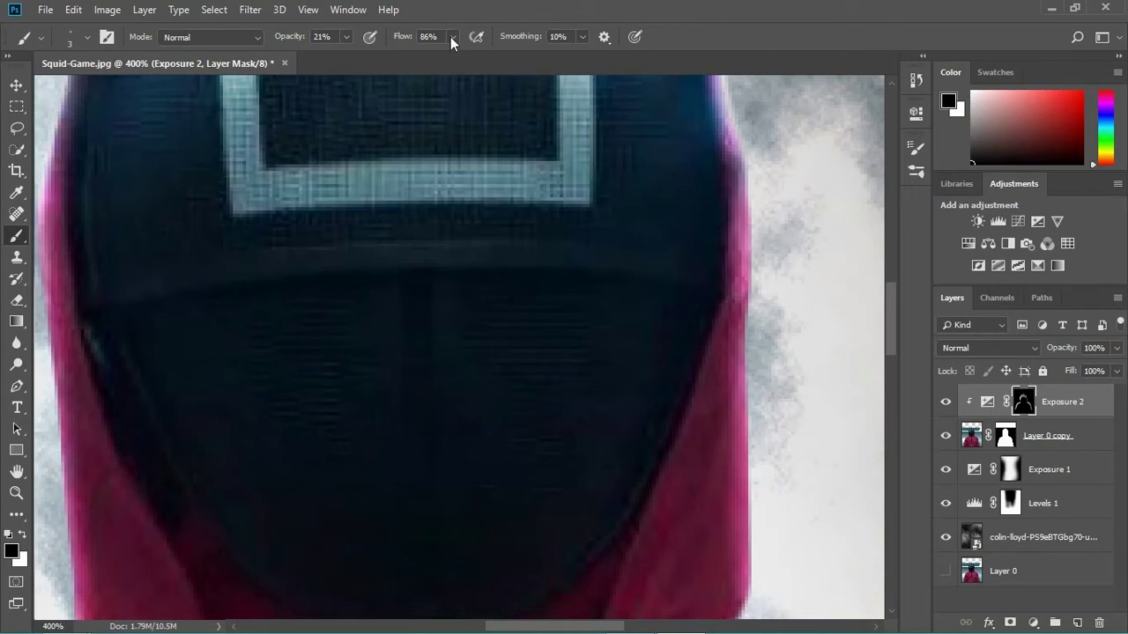
pyautogui.moveTo(450, 36); pyautogui.dragTo(617, 53)
pyautogui.press('x')
pyautogui.moveTo(270, 252); pyautogui.dragTo(442, 245)
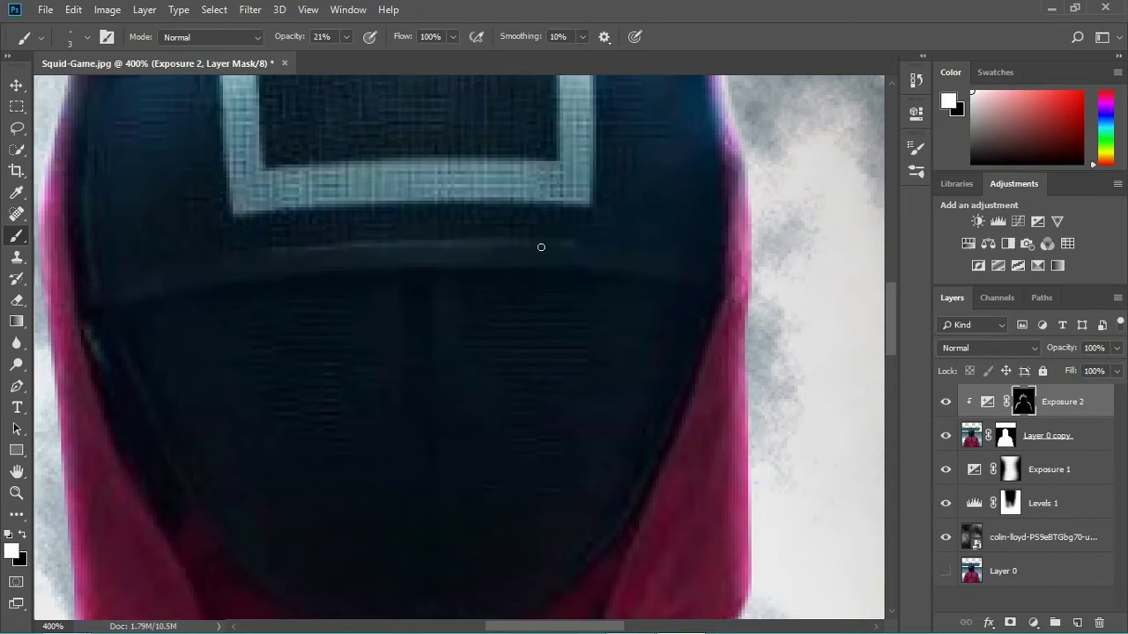
pyautogui.moveTo(211, 258); pyautogui.dragTo(568, 244)
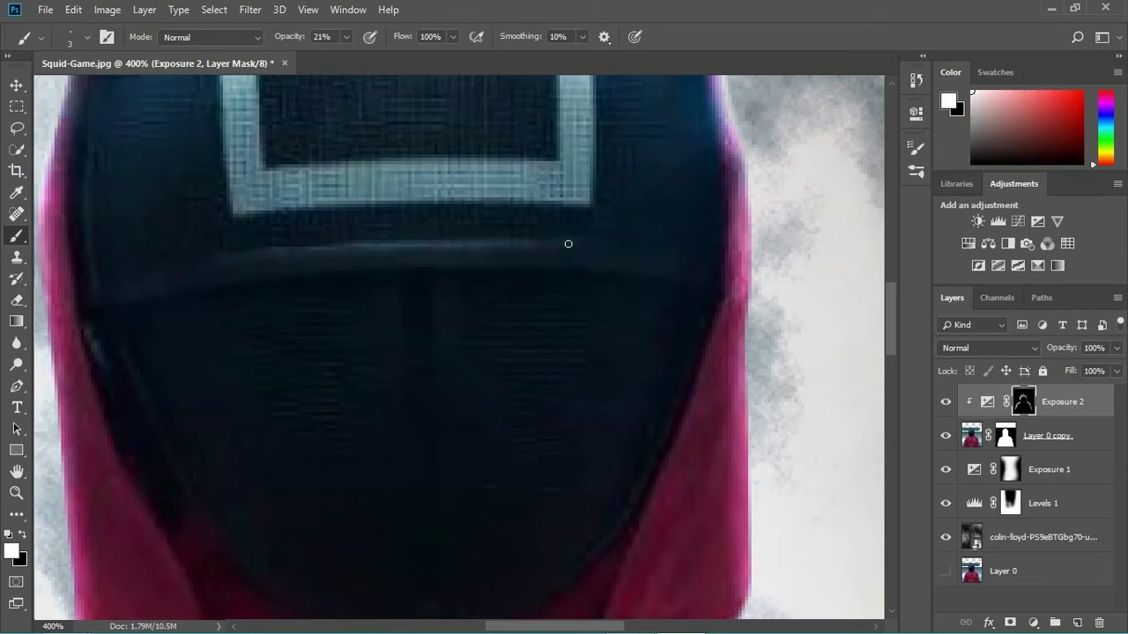
pyautogui.moveTo(356, 250); pyautogui.dragTo(654, 242)
# - Examine the painted highlights on the figure and background at several zoom levels
pyautogui.hotkey('ctrl', '-')
pyautogui.hotkey('ctrl', '-')
pyautogui.hotkey('ctrl', '-')
pyautogui.hotkey('ctrl', '-')
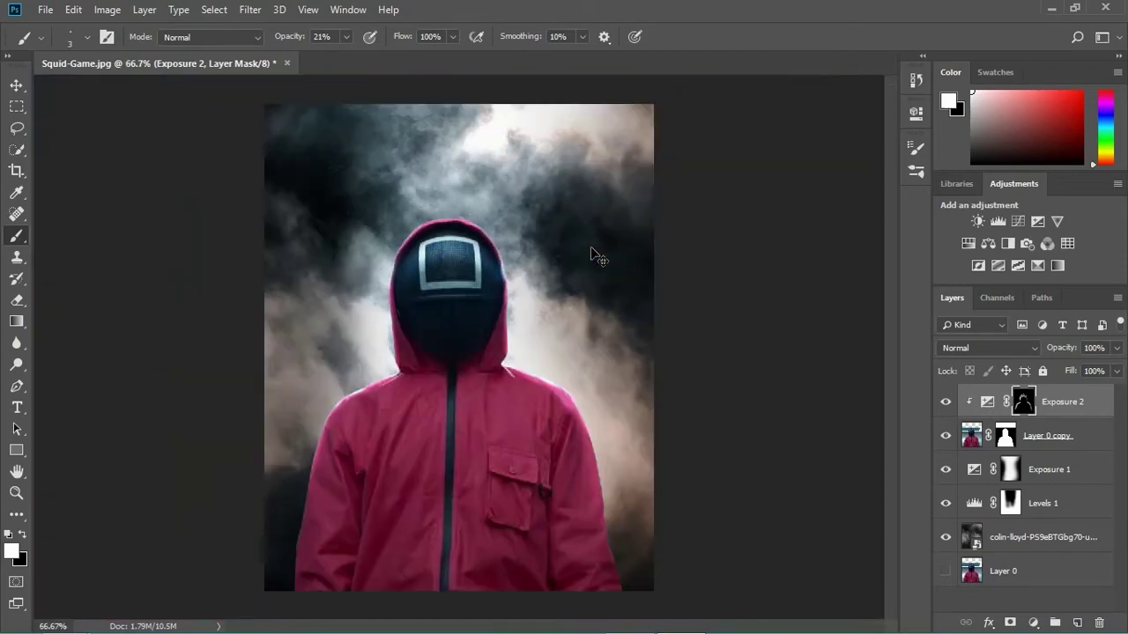
pyautogui.hotkey('ctrl', '+')
pyautogui.hotkey('ctrl', '+')
pyautogui.hotkey('ctrl', '-')
pyautogui.hotkey('ctrl', '-')
pyautogui.hotkey('ctrl', '-')
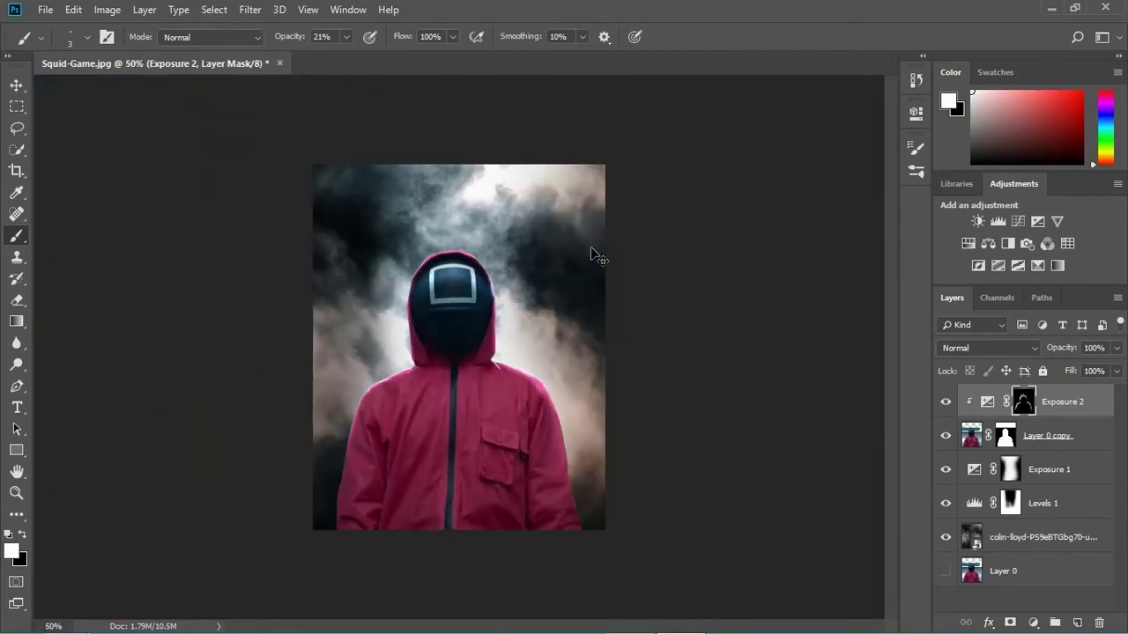
pyautogui.hotkey('ctrl', '+')
pyautogui.hotkey('ctrl', '+')
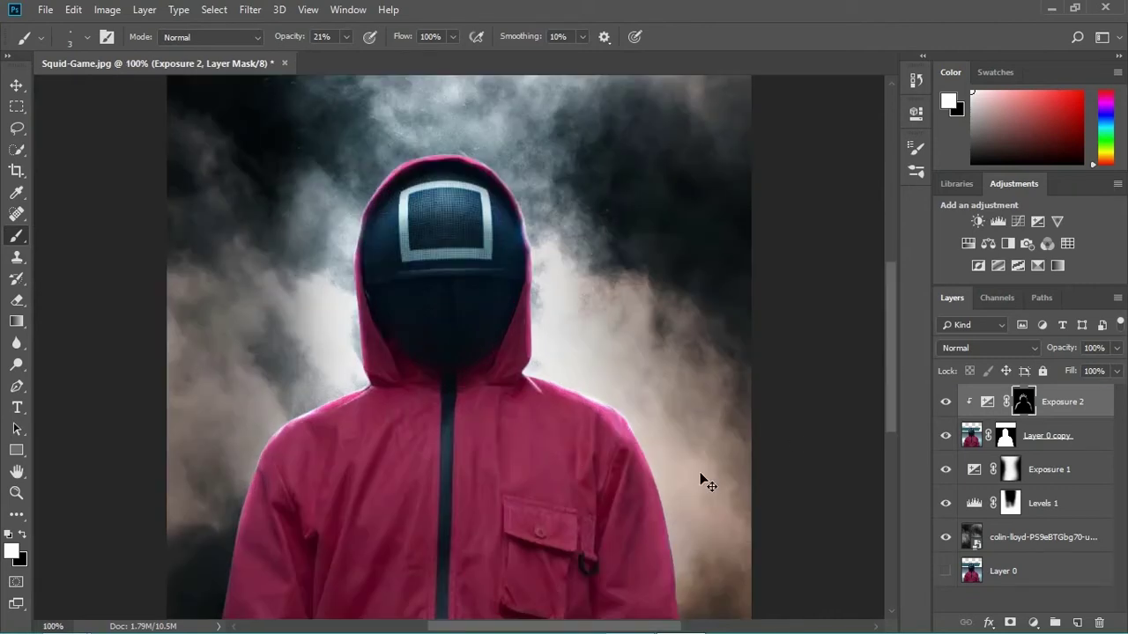
# - Tone down the highlight inside the figure's right-hand shoulder on the Exposure 2 mask with a 35 px black brush at 49% opacity
pyautogui.hotkey('ctrl', '+')
pyautogui.moveTo(759, 535); pyautogui.dragTo(642, 433)
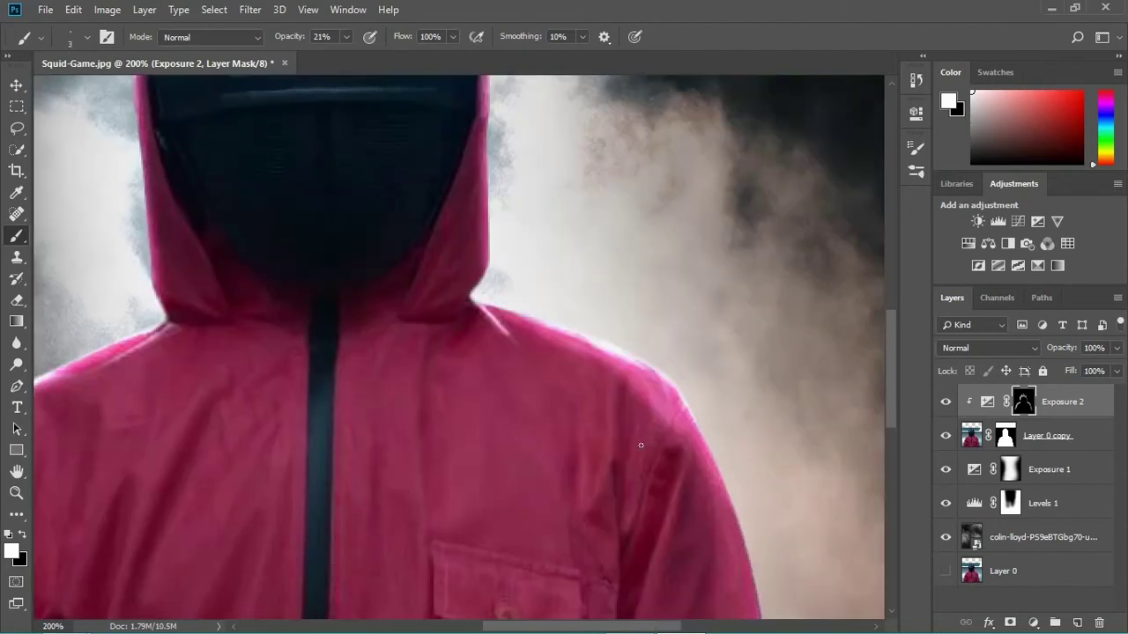
pyautogui.press(']')
pyautogui.press(']')
pyautogui.press(']')
pyautogui.press(']')
pyautogui.press(']')
pyautogui.press(']')
pyautogui.press(']')
pyautogui.press(']')
pyautogui.press(']')
pyautogui.press(']')
pyautogui.press(']')
pyautogui.press(']')
pyautogui.click(345, 38)
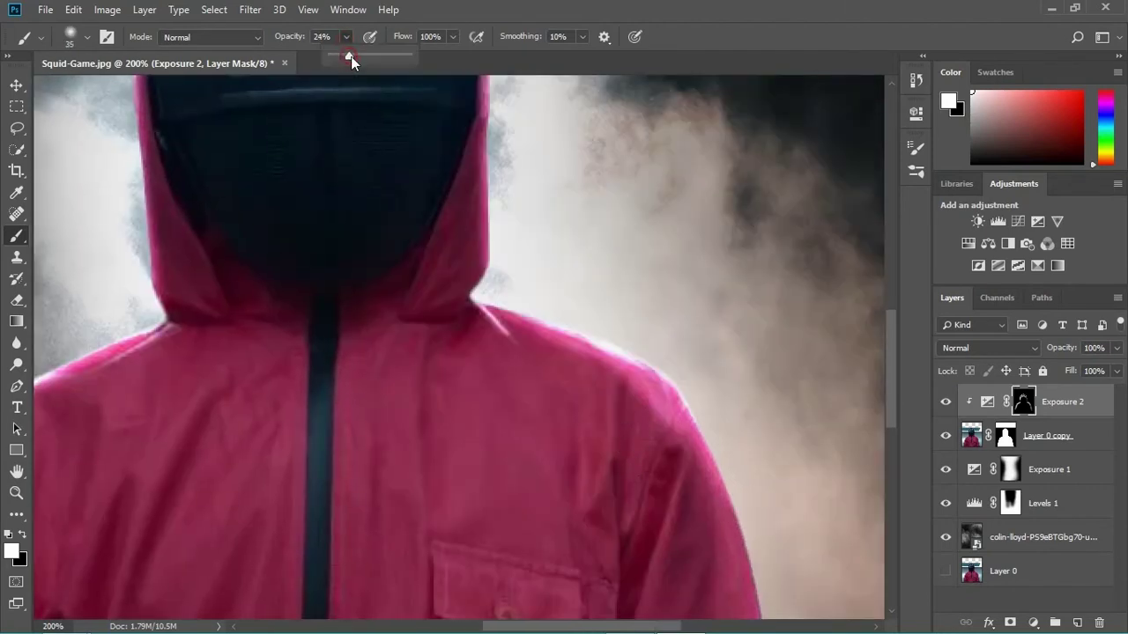
pyautogui.moveTo(350, 56); pyautogui.dragTo(365, 58)
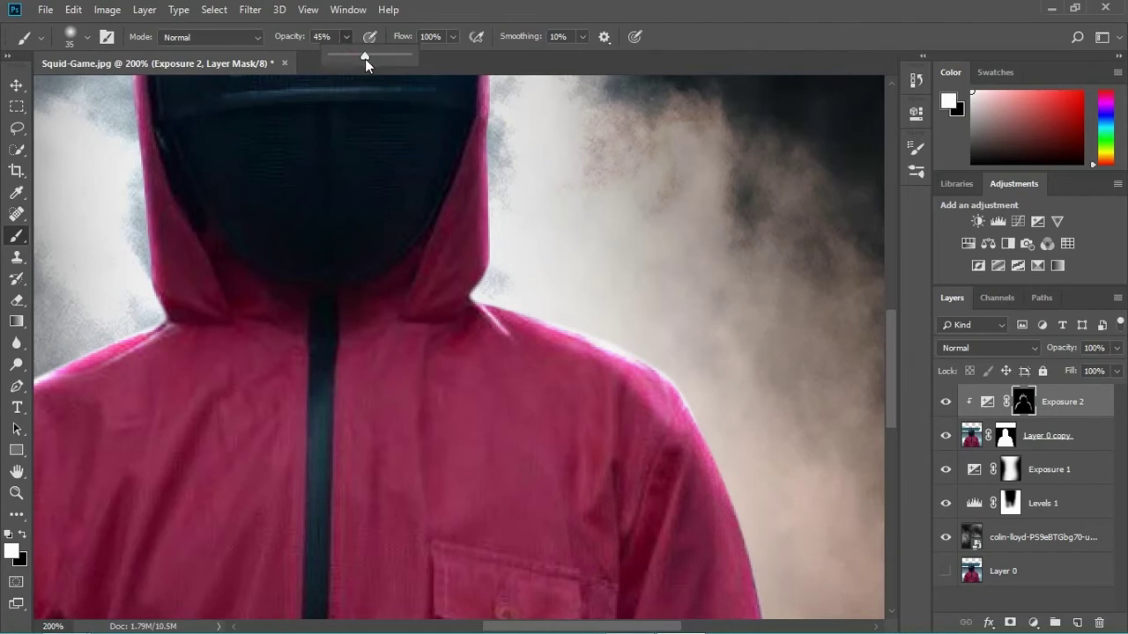
pyautogui.press('x')
pyautogui.click(643, 404)
pyautogui.click(669, 449)
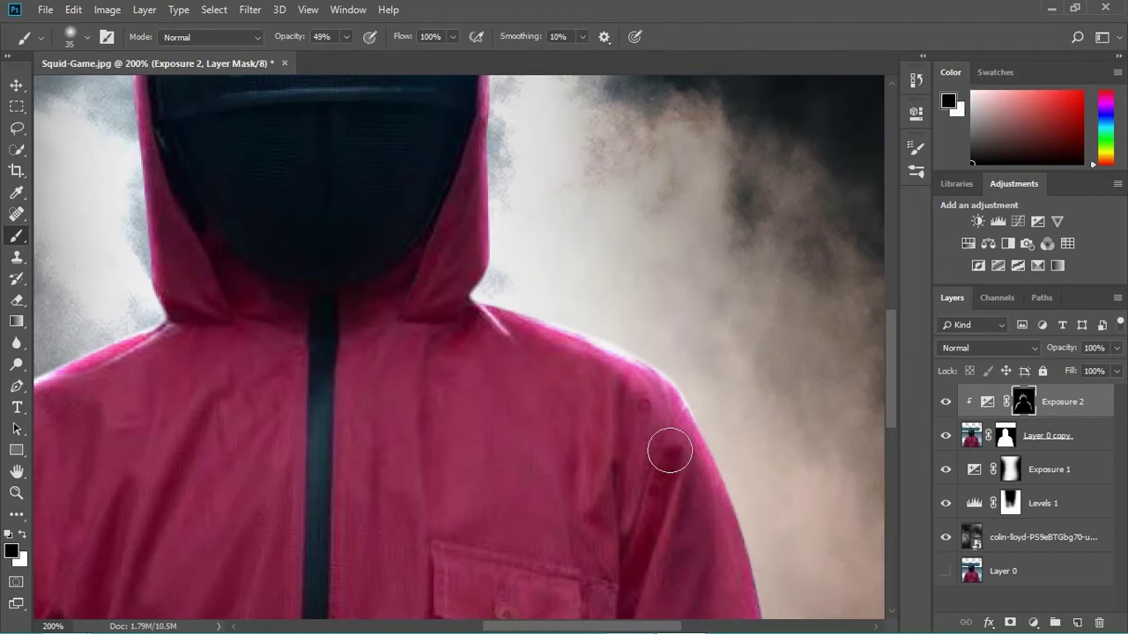
pyautogui.moveTo(669, 450); pyautogui.dragTo(694, 473)
pyautogui.hotkey('ctrl', 'z')
pyautogui.click(650, 427)
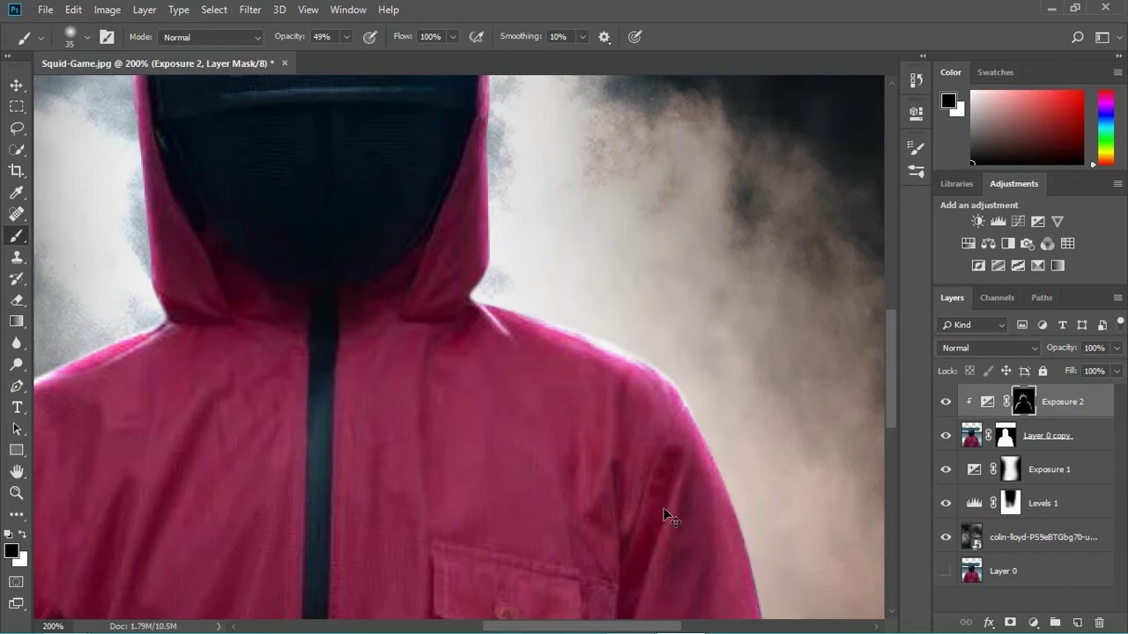
pyautogui.hotkey('ctrl', '0')
pyautogui.hotkey('ctrl', '1')
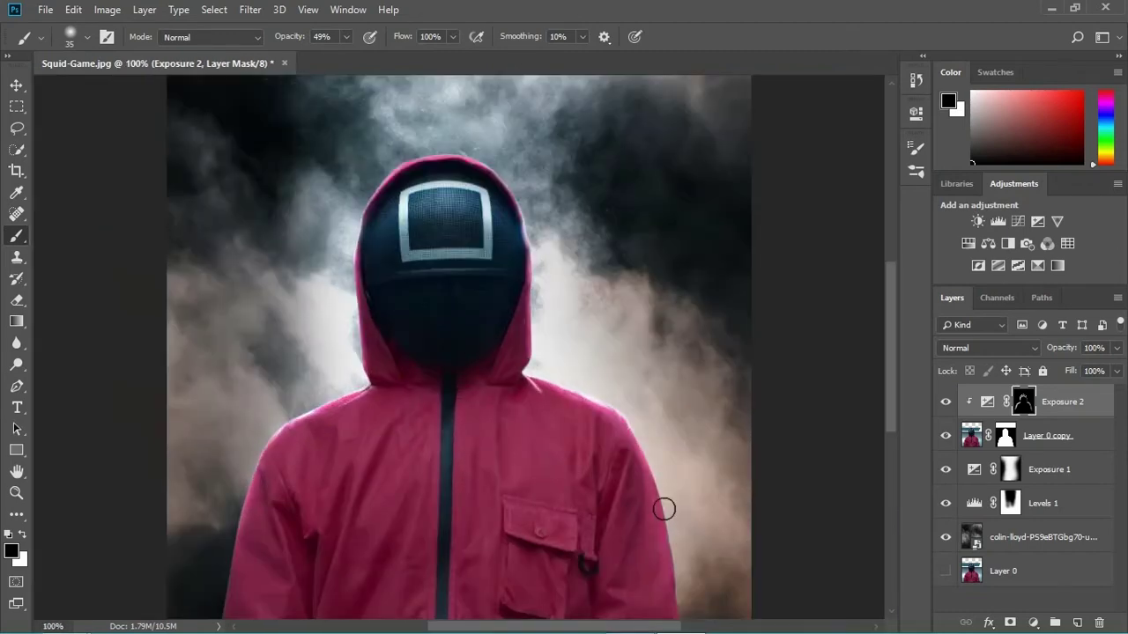
pyautogui.press('x')
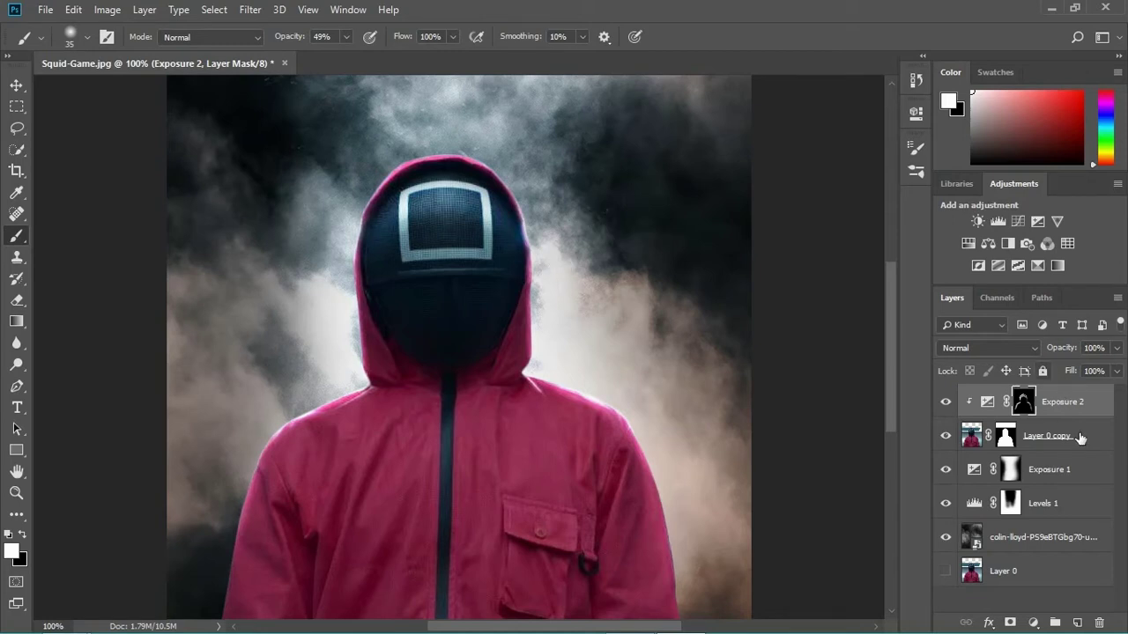
# - Add a white (ffffff) Solid Color fill layer above Exposure 2
pyautogui.click(1033, 623)
pyautogui.click(1035, 331)
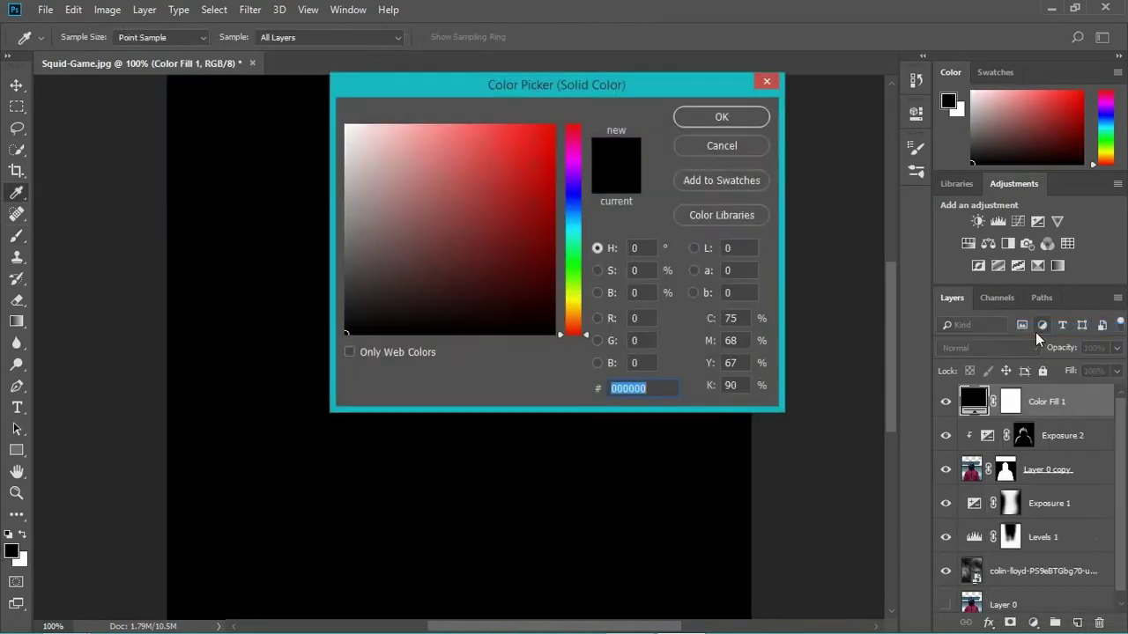
pyautogui.click(346, 126)
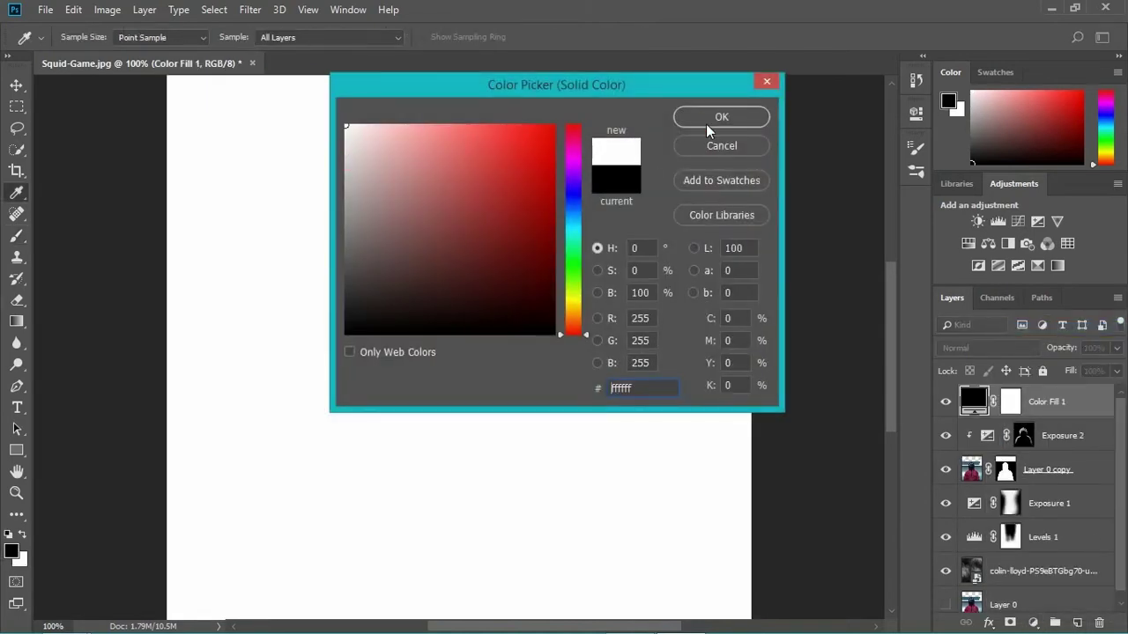
pyautogui.click(709, 118)
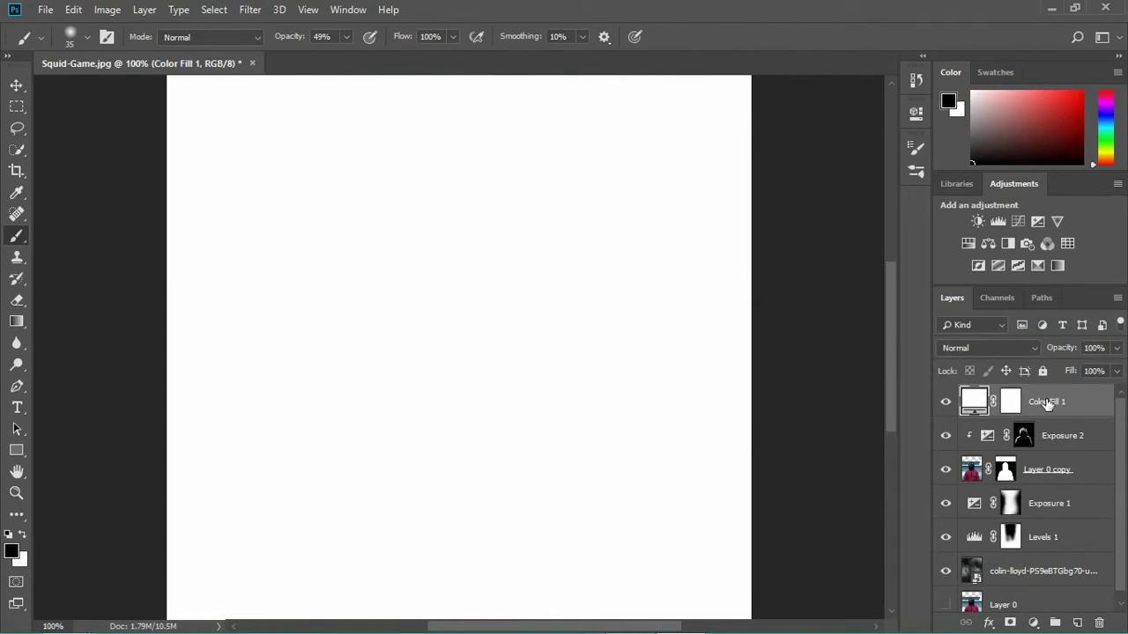
# - Clip the white fill layer to the figure and invert its mask to black
pyautogui.rightClick(1046, 402)
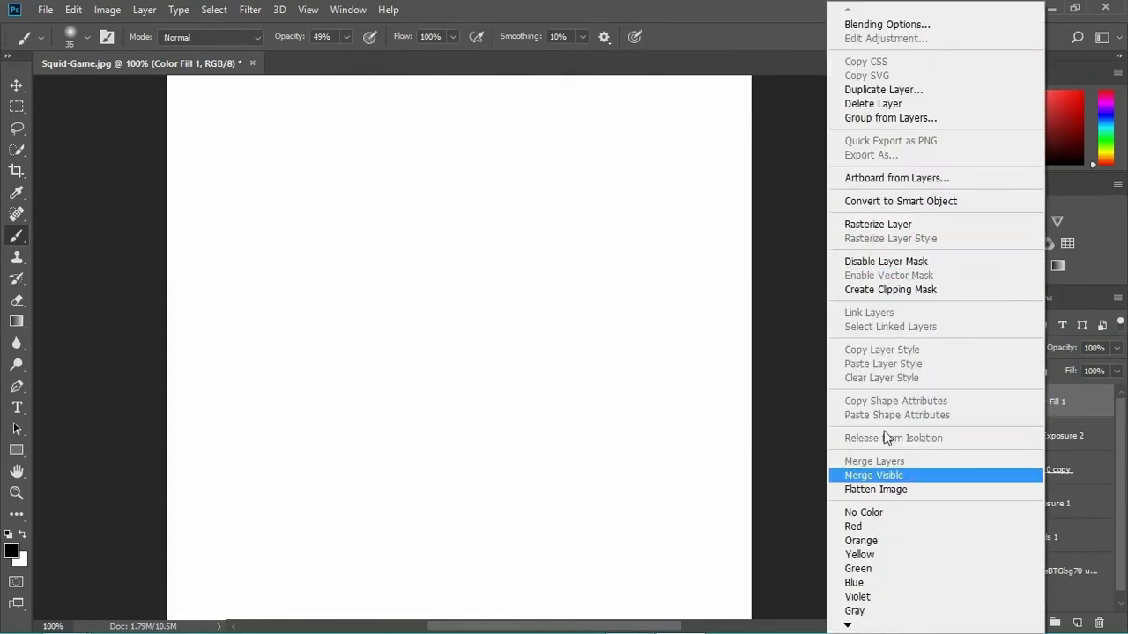
pyautogui.click(868, 291)
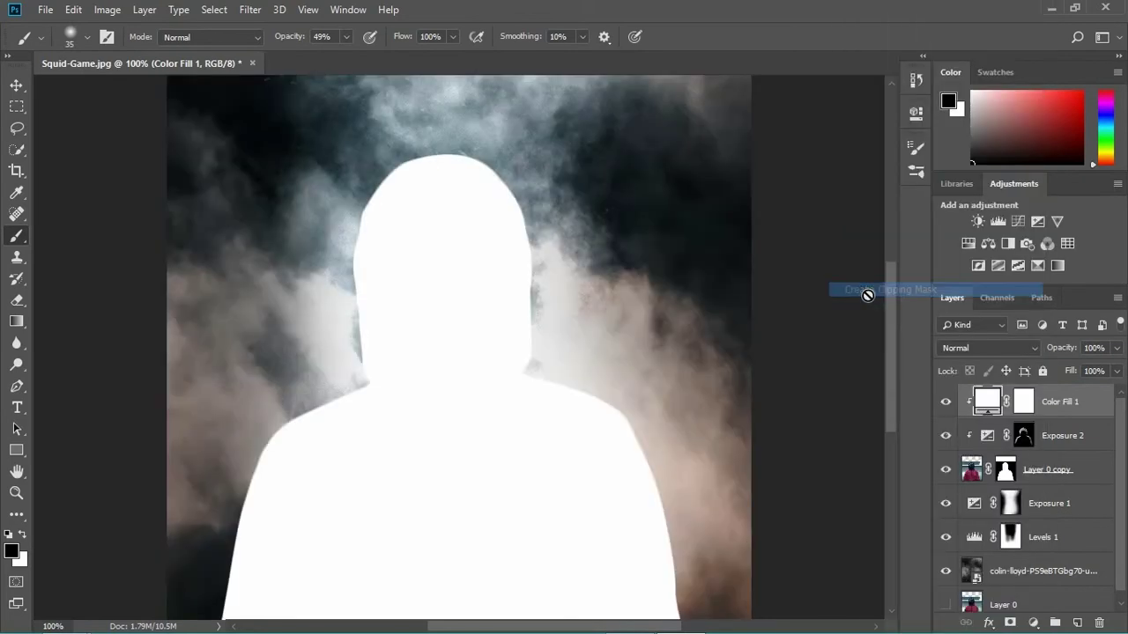
pyautogui.click(1023, 403)
pyautogui.hotkey('ctrl', 'i')
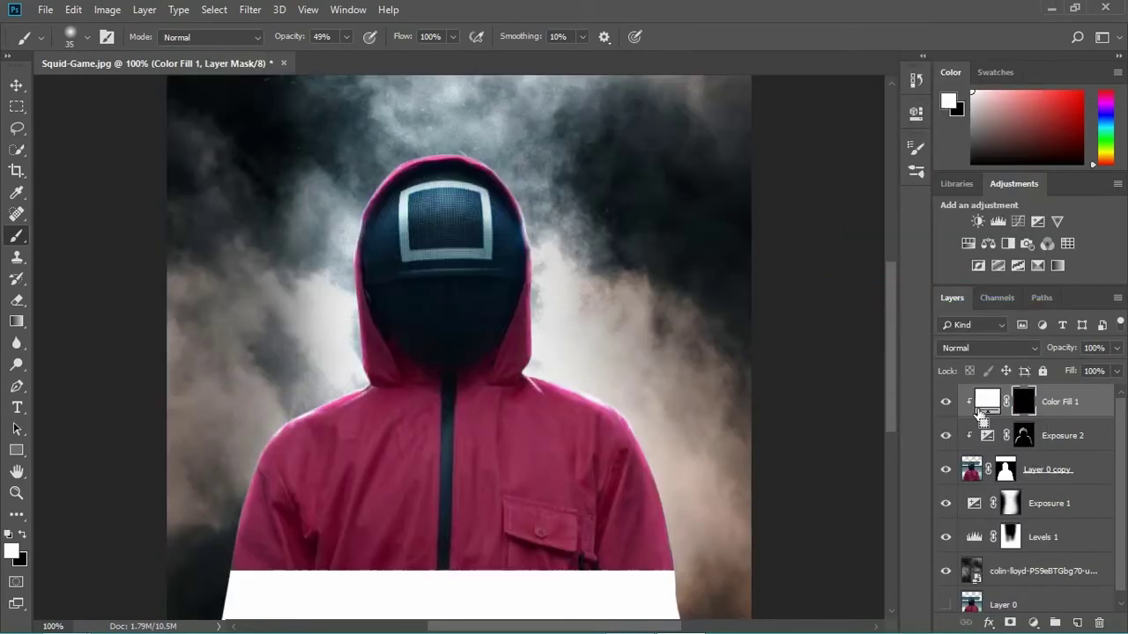
# - Paint a soft white rim light around the hood's edge on the white fill's mask with a 10 px brush at 16% opacity
pyautogui.scroll(2, 484, 251)
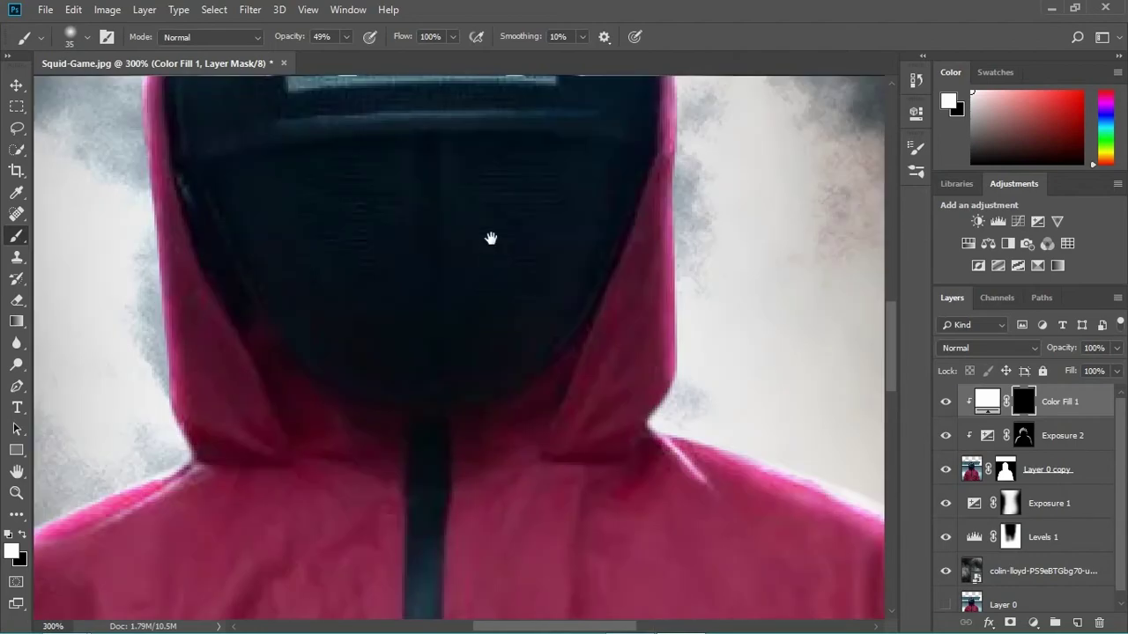
pyautogui.moveTo(493, 239); pyautogui.dragTo(527, 433)
pyautogui.scroll(5, 527, 432)
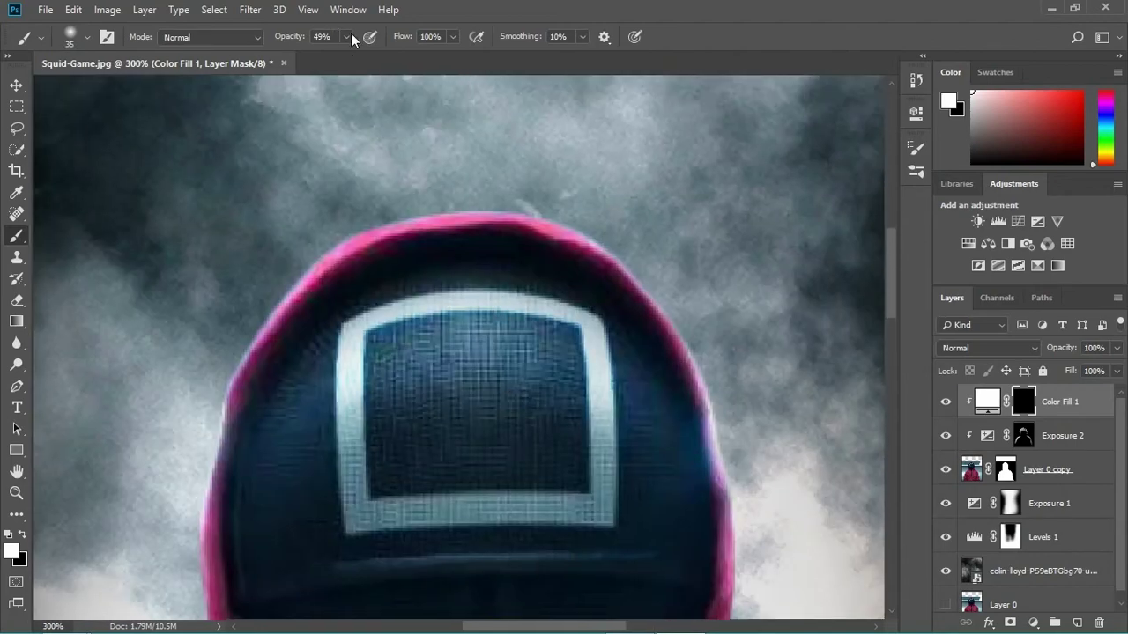
pyautogui.click(347, 36)
pyautogui.click(688, 59)
pyautogui.press('[')
pyautogui.press('[')
pyautogui.press('[')
pyautogui.moveTo(435, 217)
pyautogui.mouseDown()
pyautogui.moveTo(327, 233)
pyautogui.moveTo(519, 193)
pyautogui.moveTo(421, 211)
pyautogui.moveTo(315, 263)
pyautogui.moveTo(211, 375)
pyautogui.moveTo(592, 246)
pyautogui.moveTo(728, 392)
pyautogui.moveTo(538, 218)
pyautogui.moveTo(309, 261)
pyautogui.moveTo(226, 374)
pyautogui.moveTo(516, 202)
pyautogui.mouseUp()
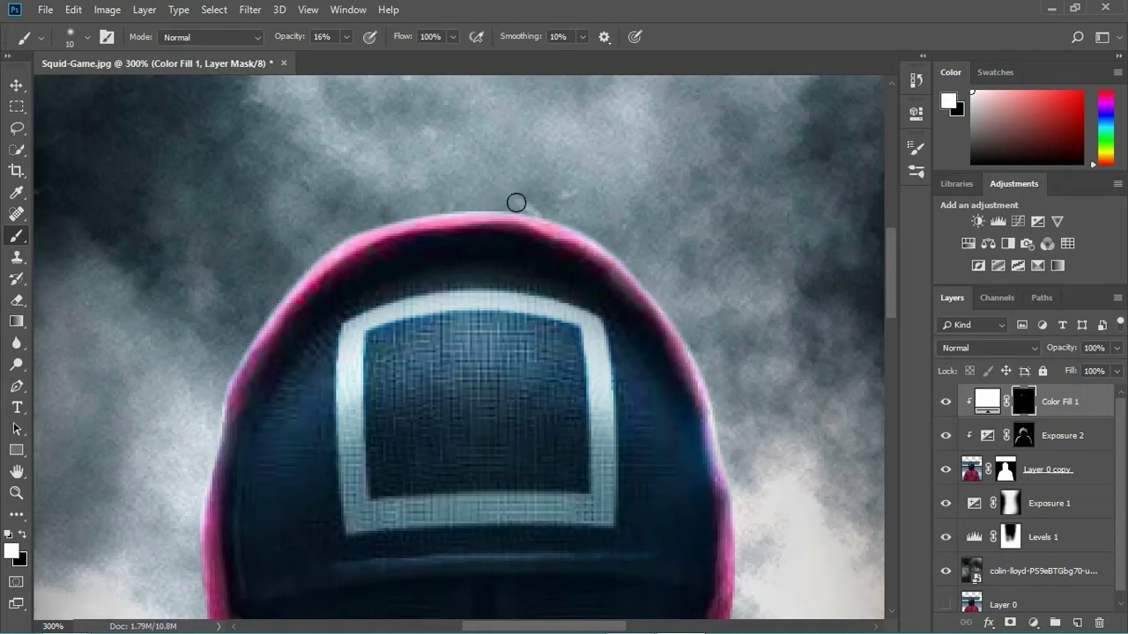
pyautogui.moveTo(310, 301)
pyautogui.mouseDown()
pyautogui.moveTo(436, 192)
pyautogui.moveTo(353, 339)
pyautogui.mouseUp()
pyautogui.moveTo(405, 453); pyautogui.dragTo(388, 305)
pyautogui.moveTo(314, 246); pyautogui.dragTo(232, 560)
pyautogui.moveTo(611, 231); pyautogui.dragTo(678, 278)
# - Continue the white rim light along the lower hood and both shoulder edges with the 10 px brush
pyautogui.moveTo(801, 502); pyautogui.dragTo(705, 158)
pyautogui.moveTo(793, 608); pyautogui.dragTo(662, 332)
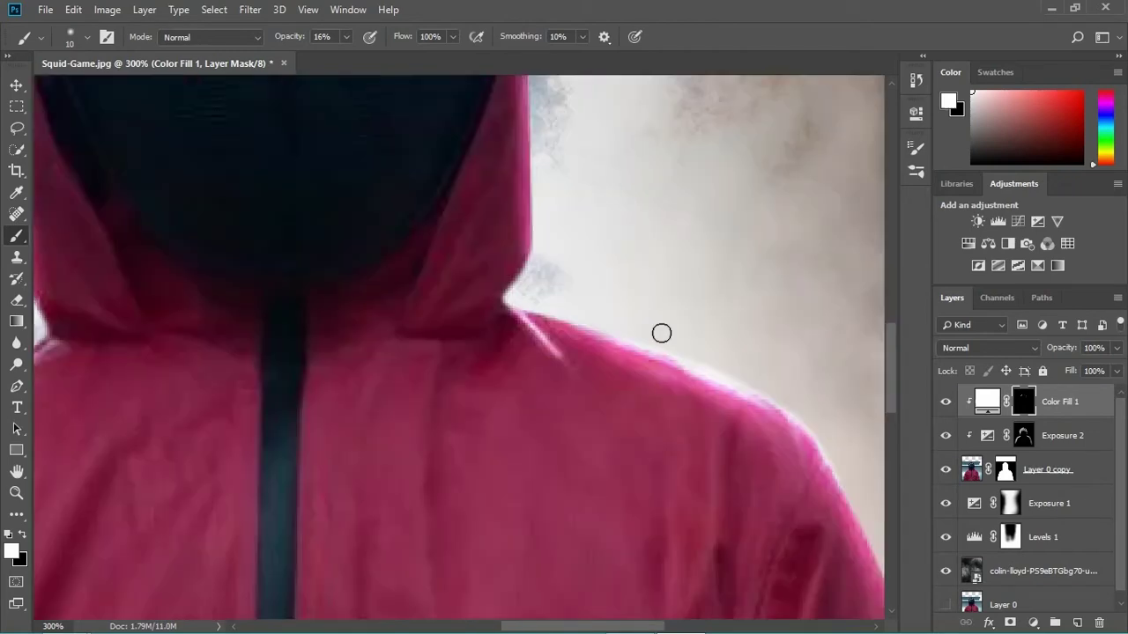
pyautogui.moveTo(820, 439)
pyautogui.mouseDown()
pyautogui.moveTo(684, 305)
pyautogui.moveTo(793, 494)
pyautogui.mouseUp()
pyautogui.moveTo(750, 400); pyautogui.dragTo(723, 340)
pyautogui.moveTo(176, 265); pyautogui.dragTo(831, 333)
pyautogui.moveTo(269, 397)
pyautogui.mouseDown()
pyautogui.moveTo(360, 330)
pyautogui.moveTo(327, 445)
pyautogui.mouseUp()
pyautogui.moveTo(653, 156); pyautogui.dragTo(501, 302)
pyautogui.hotkey('ctrl', '-')
pyautogui.hotkey('ctrl', '-')
pyautogui.moveTo(511, 504); pyautogui.dragTo(498, 484)
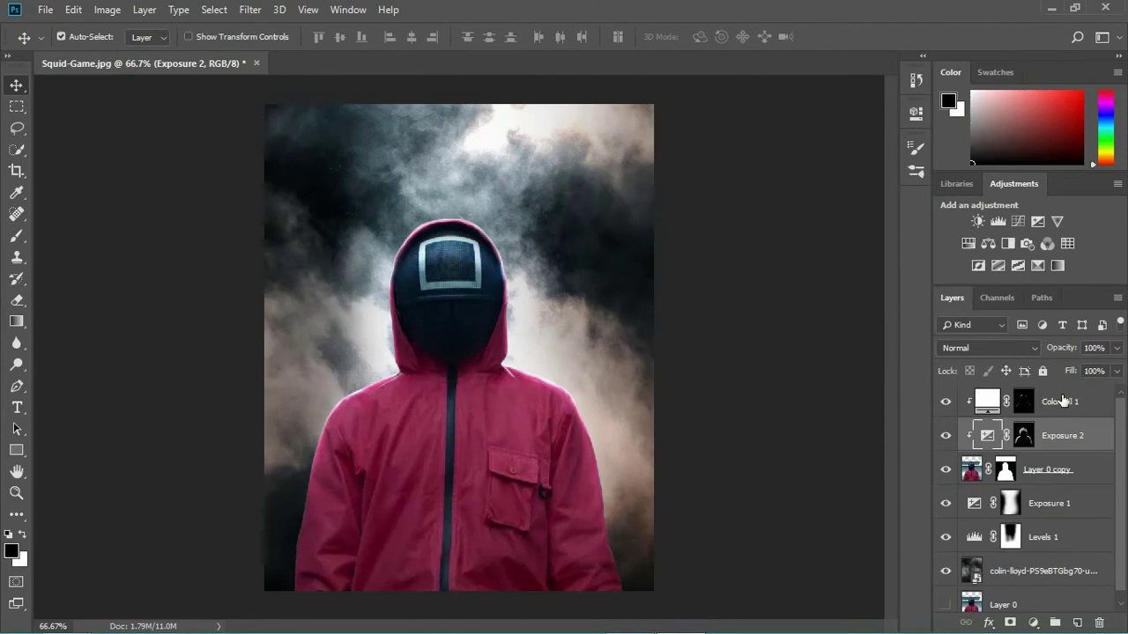
# - Add a bright blue (0096ff) Solid Color fill layer above Color Fill 1
pyautogui.click(1062, 399)
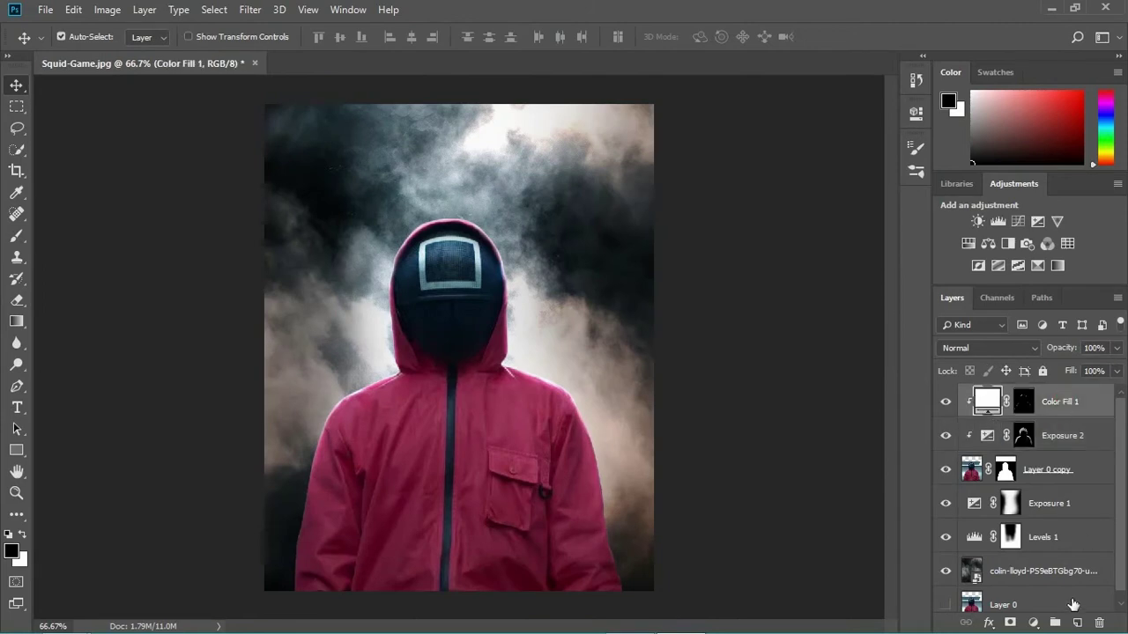
pyautogui.click(1033, 622)
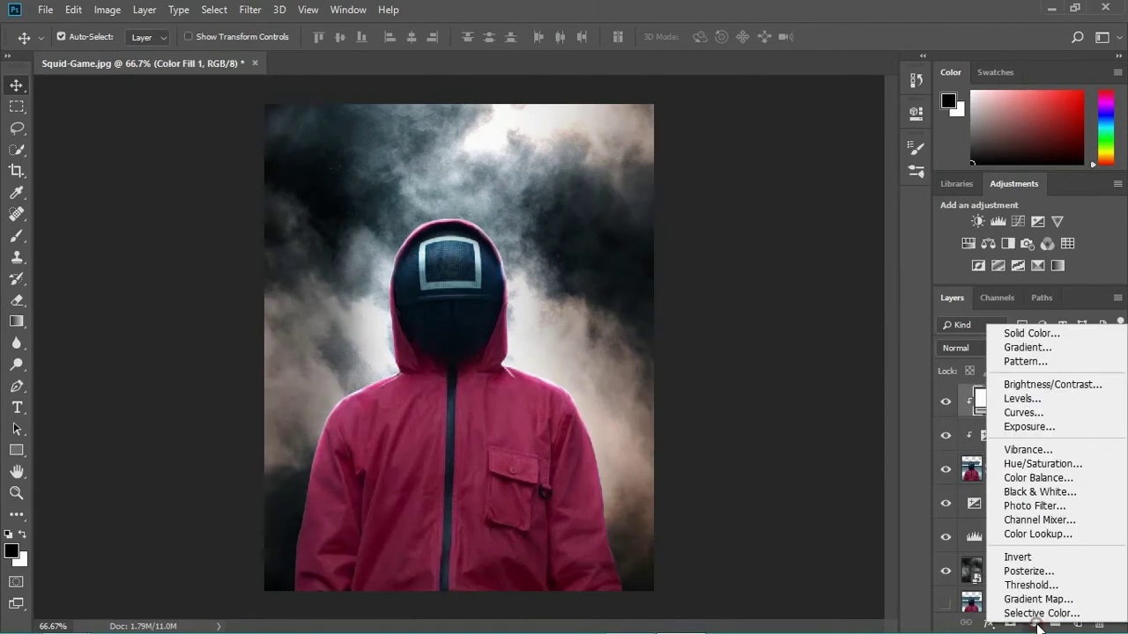
pyautogui.click(1040, 335)
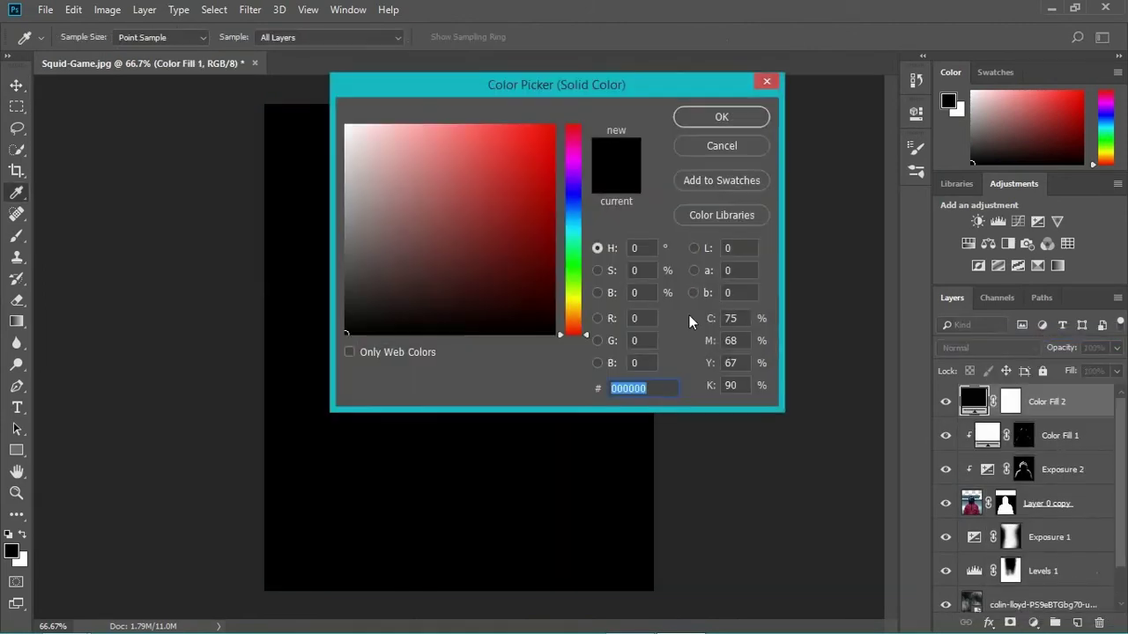
pyautogui.moveTo(576, 228); pyautogui.dragTo(581, 214)
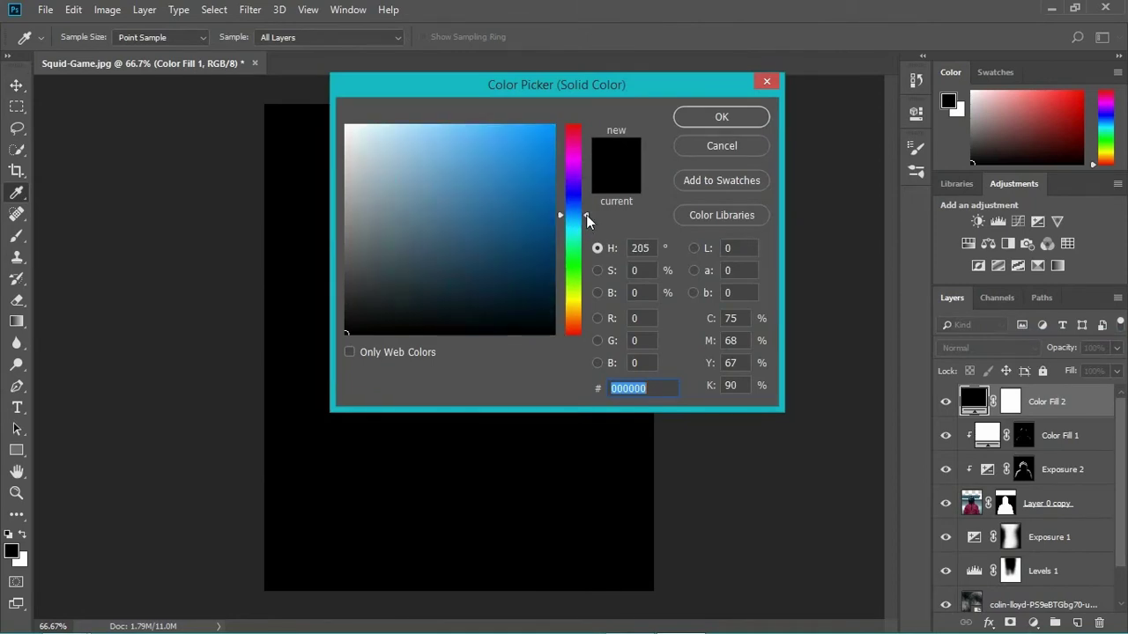
pyautogui.moveTo(525, 186); pyautogui.dragTo(619, 100)
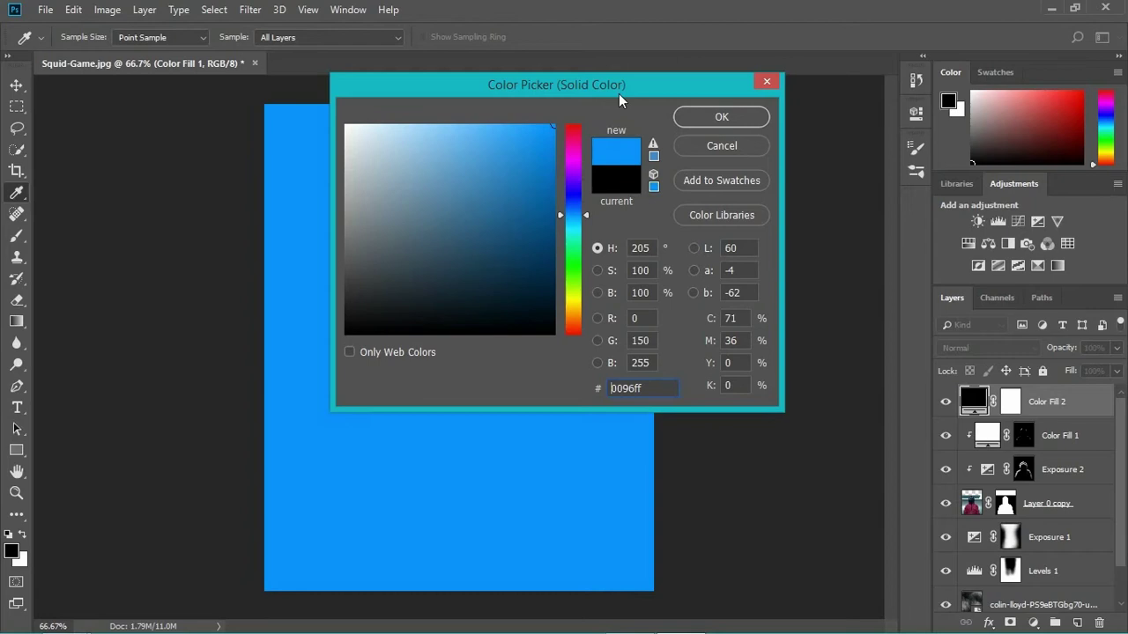
pyautogui.click(687, 117)
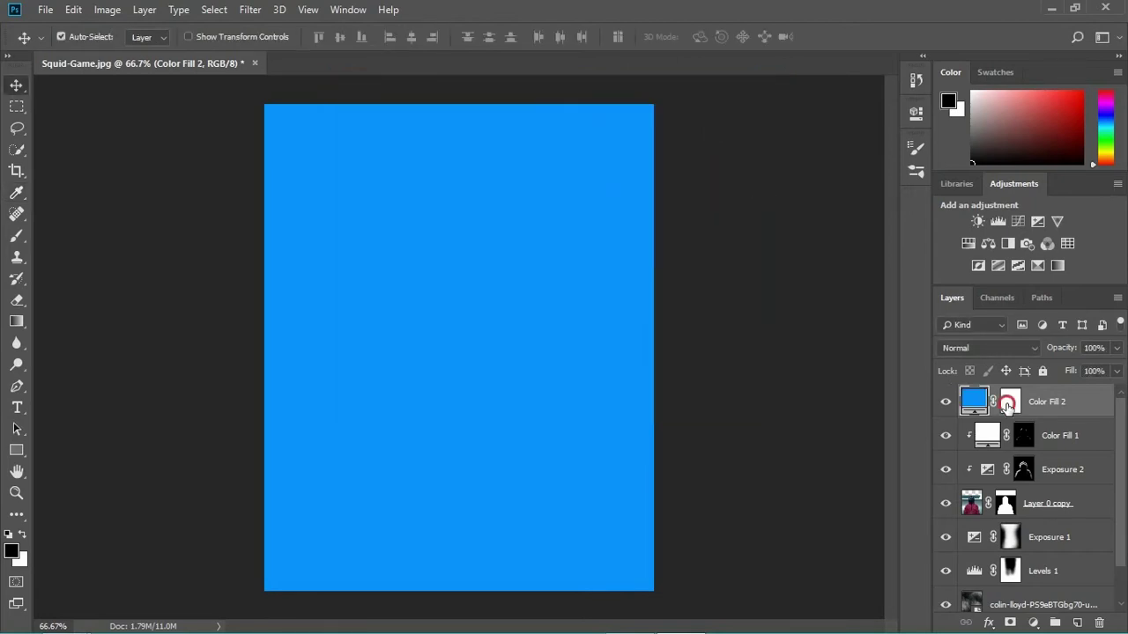
# - Set the blue fill layer's blend mode to Linear Dodge (Add) and invert its mask to black
pyautogui.click(1009, 403)
pyautogui.click(1010, 345)
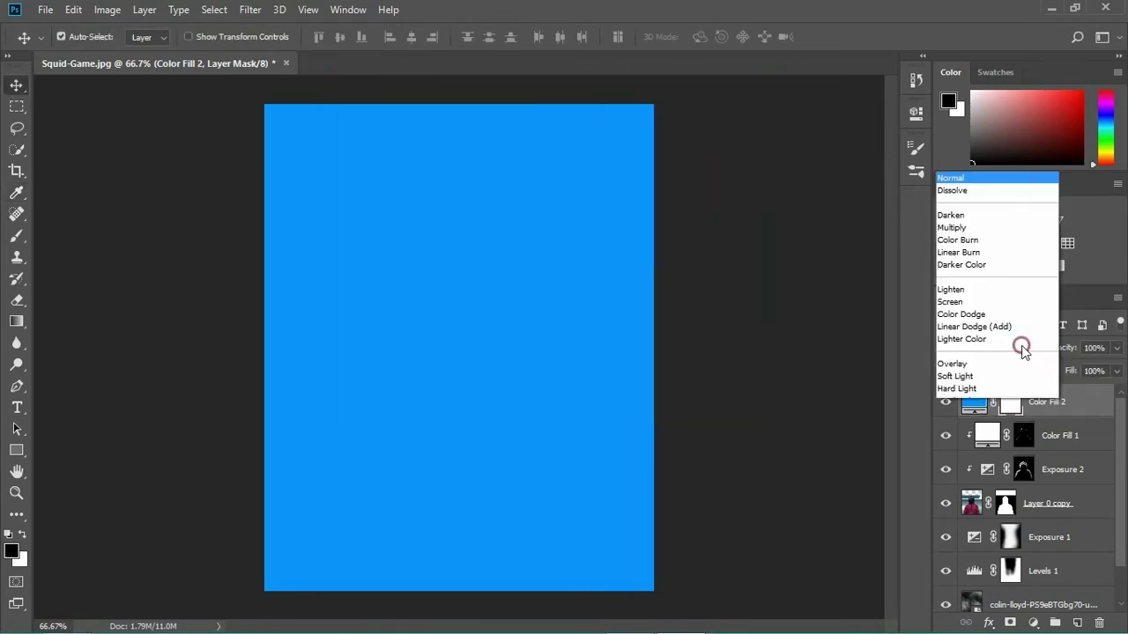
pyautogui.click(999, 148)
pyautogui.click(1006, 399)
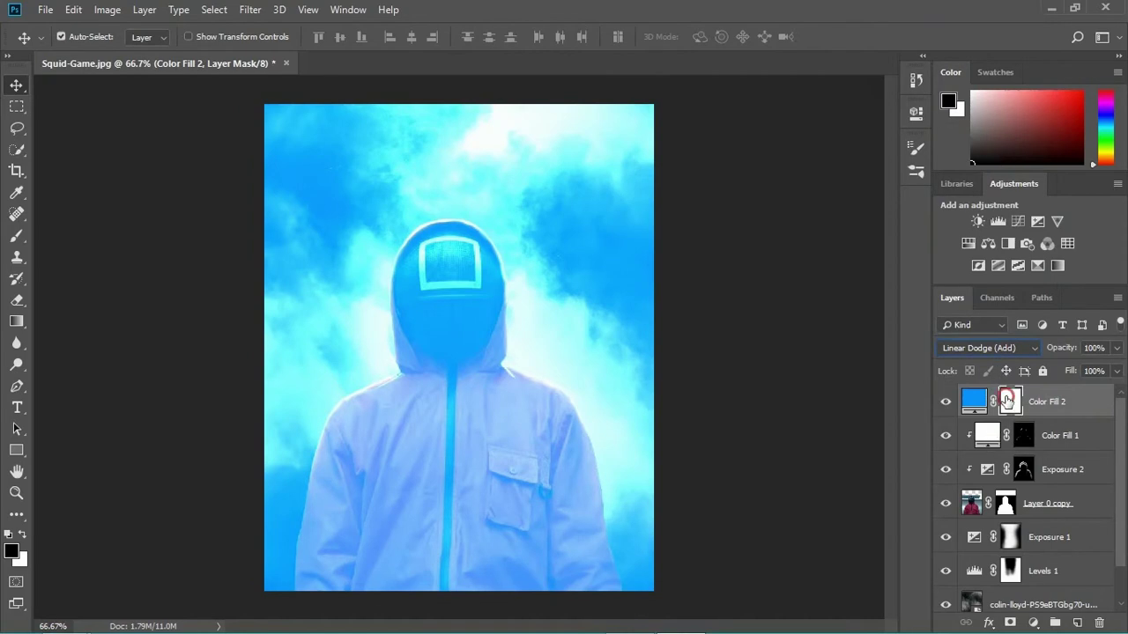
pyautogui.hotkey('ctrl', 'i')
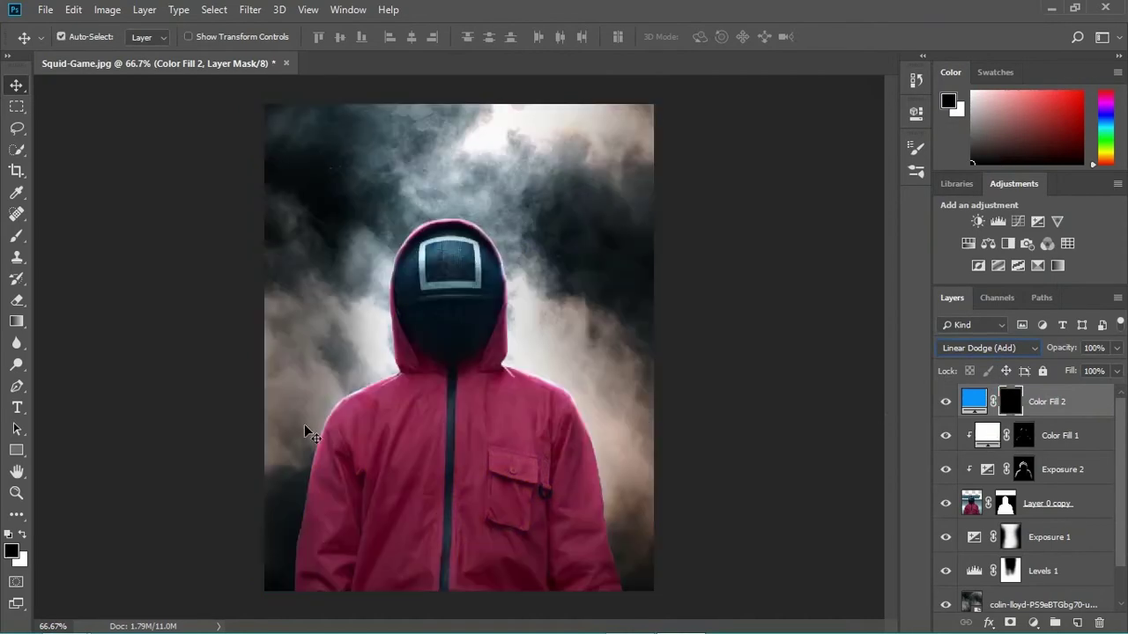
# - Paint a soft blue glow along the poster's left edge on the blue fill's mask with an 800 px white brush at 58% opacity
pyautogui.click(16, 237)
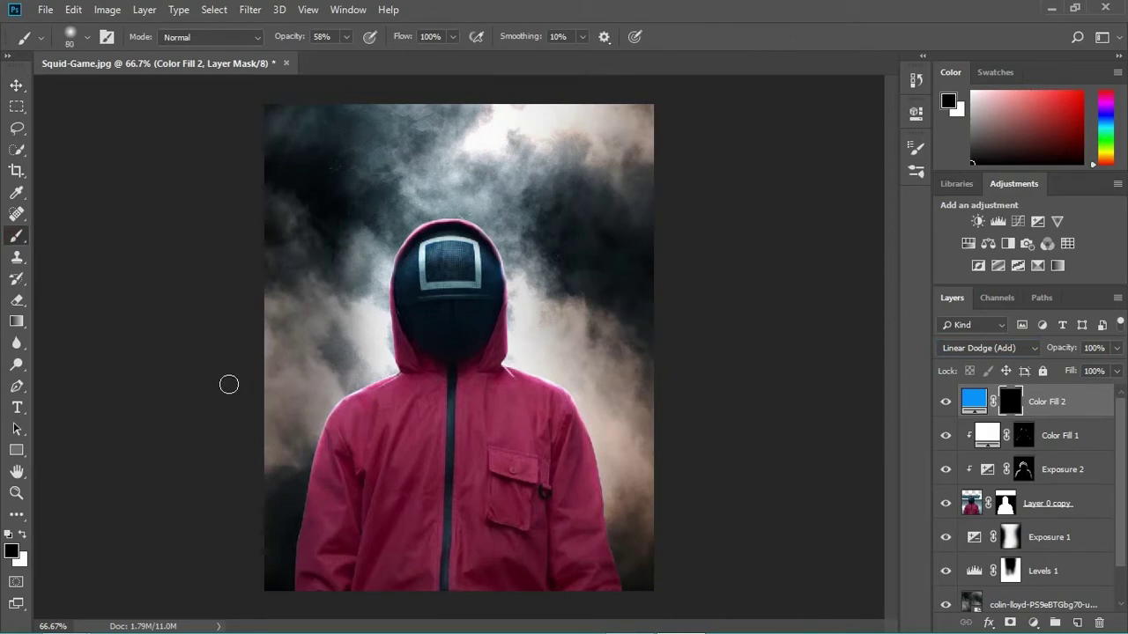
pyautogui.press(']')
pyautogui.press(']')
pyautogui.press(']')
pyautogui.press(']')
pyautogui.press(']')
pyautogui.press(']')
pyautogui.press(']')
pyautogui.press(']')
pyautogui.press(']')
pyautogui.press(']')
pyautogui.press(']')
pyautogui.press(']')
pyautogui.press(']')
pyautogui.hotkey('ctrl', '-')
pyautogui.hotkey('ctrl', '-')
pyautogui.hotkey('ctrl', '-')
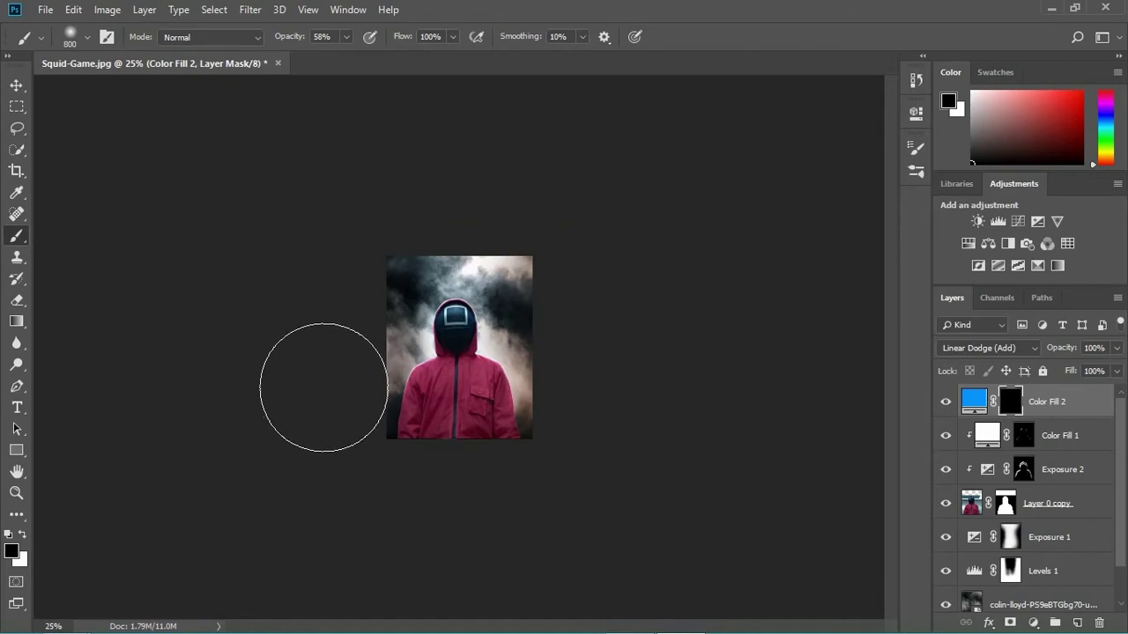
pyautogui.press('x')
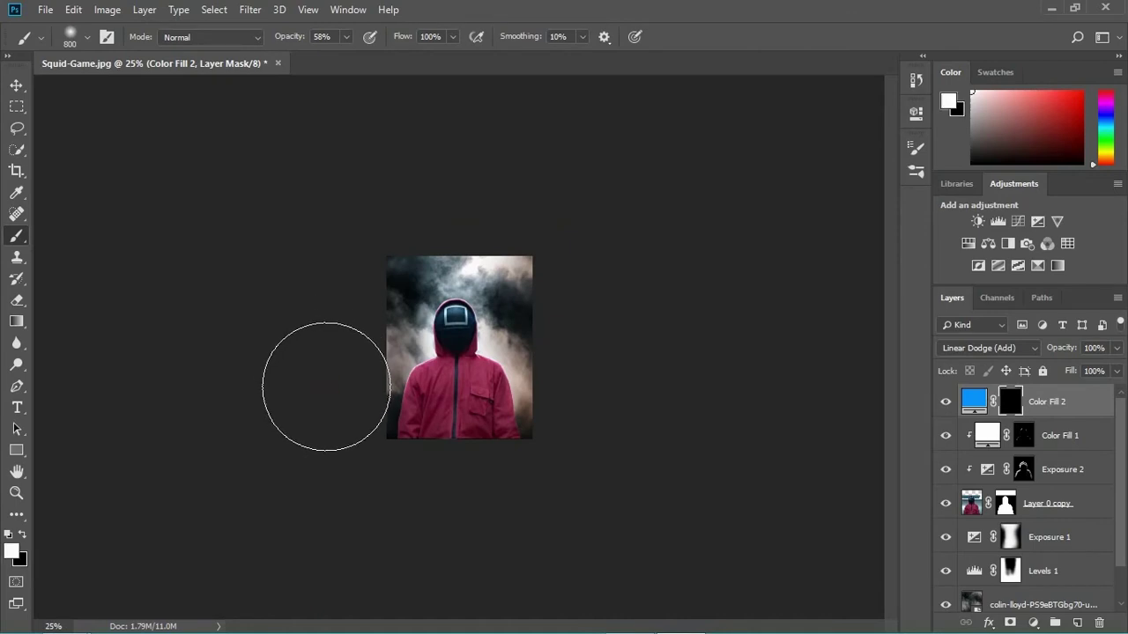
pyautogui.click(325, 379)
pyautogui.click(323, 361)
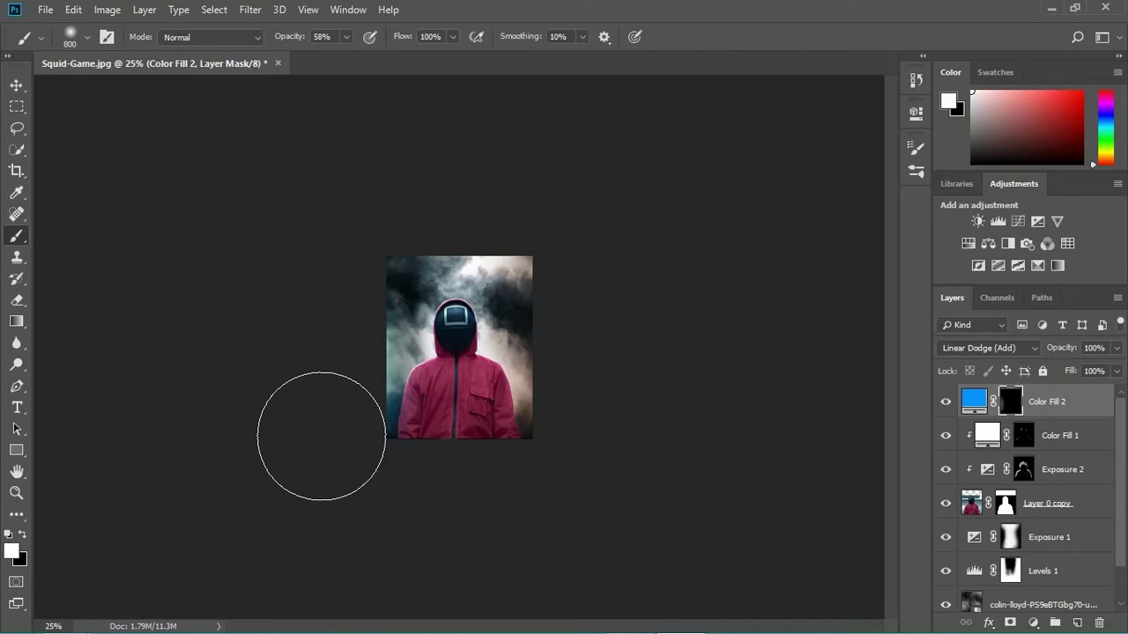
pyautogui.click(326, 364)
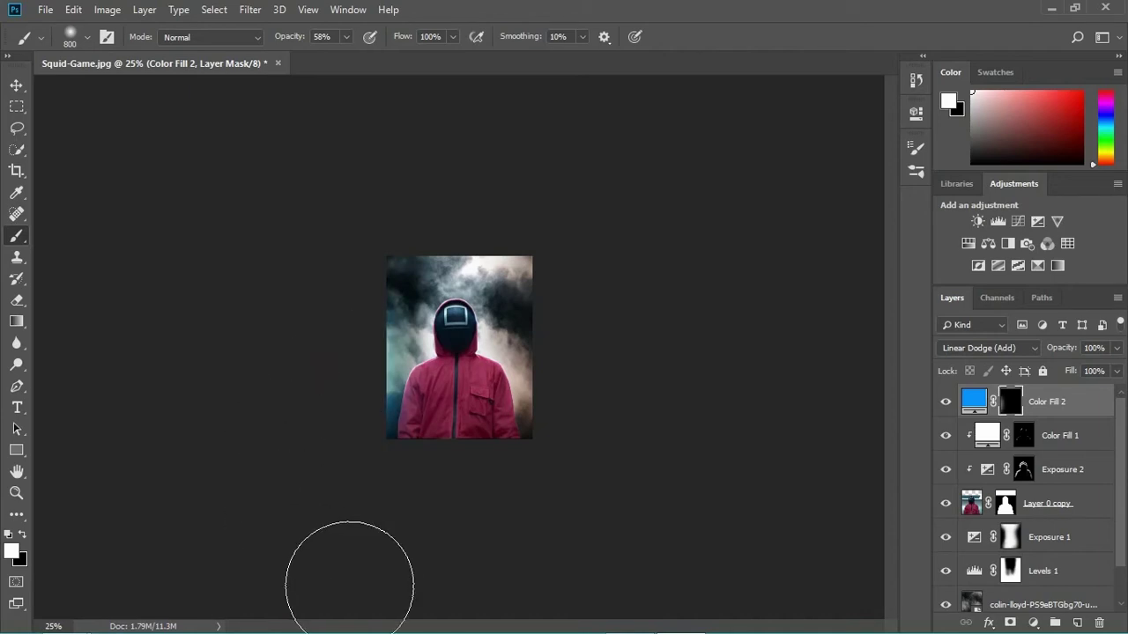
pyautogui.scroll(4, 349, 586)
pyautogui.scroll(-1, 350, 593)
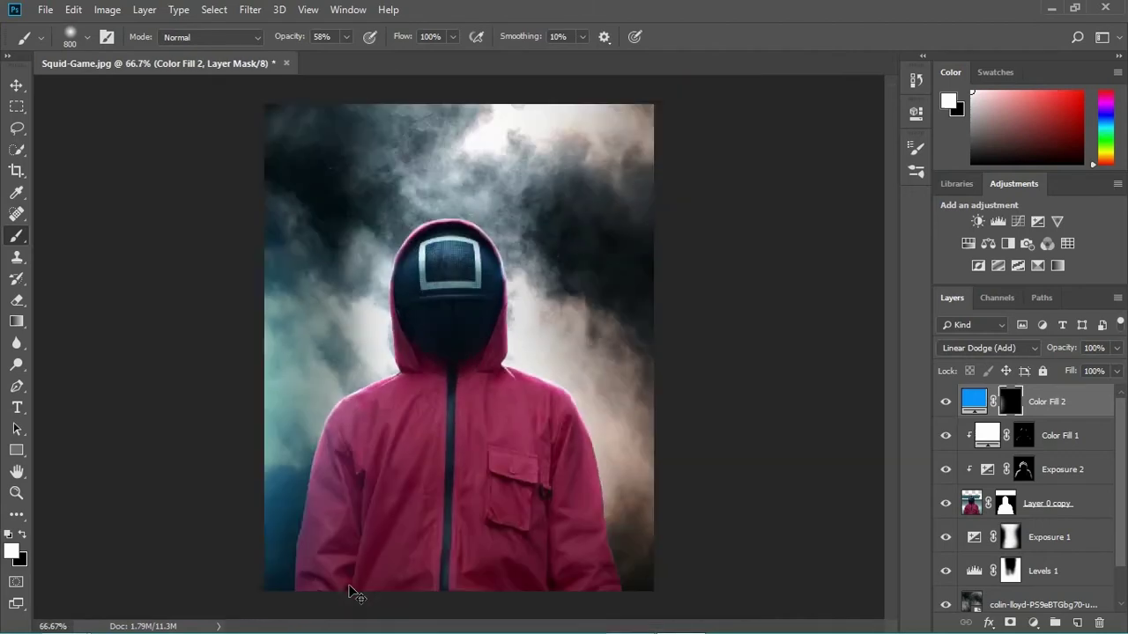
# - Reduce the brush size to 80 px
pyautogui.press('[')
pyautogui.press('[')
pyautogui.press('[')
pyautogui.press('[')
pyautogui.press('[')
pyautogui.press('[')
pyautogui.press('[')
pyautogui.press('[')
pyautogui.press('[')
pyautogui.press('[')
pyautogui.press('[')
pyautogui.press('[')
pyautogui.press('[')
pyautogui.press('[')
pyautogui.press('[')
pyautogui.press('[')
# - Add a Hue/Saturation adjustment layer directly above the smoke background layer
pyautogui.moveTo(1123, 485); pyautogui.dragTo(1126, 525)
pyautogui.click(1047, 563)
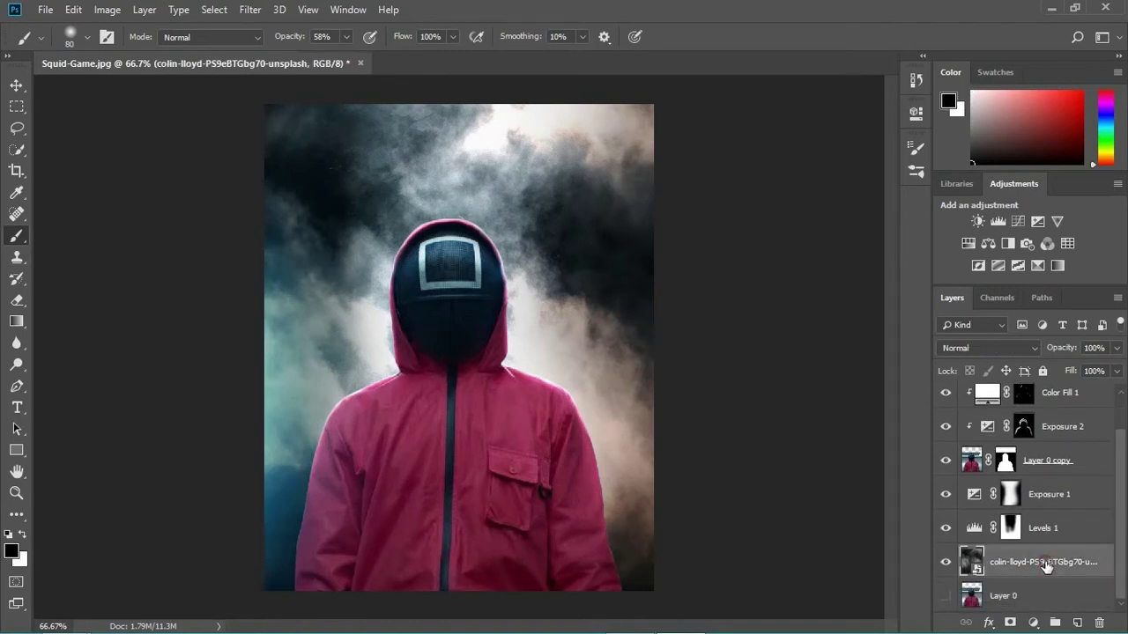
pyautogui.click(966, 245)
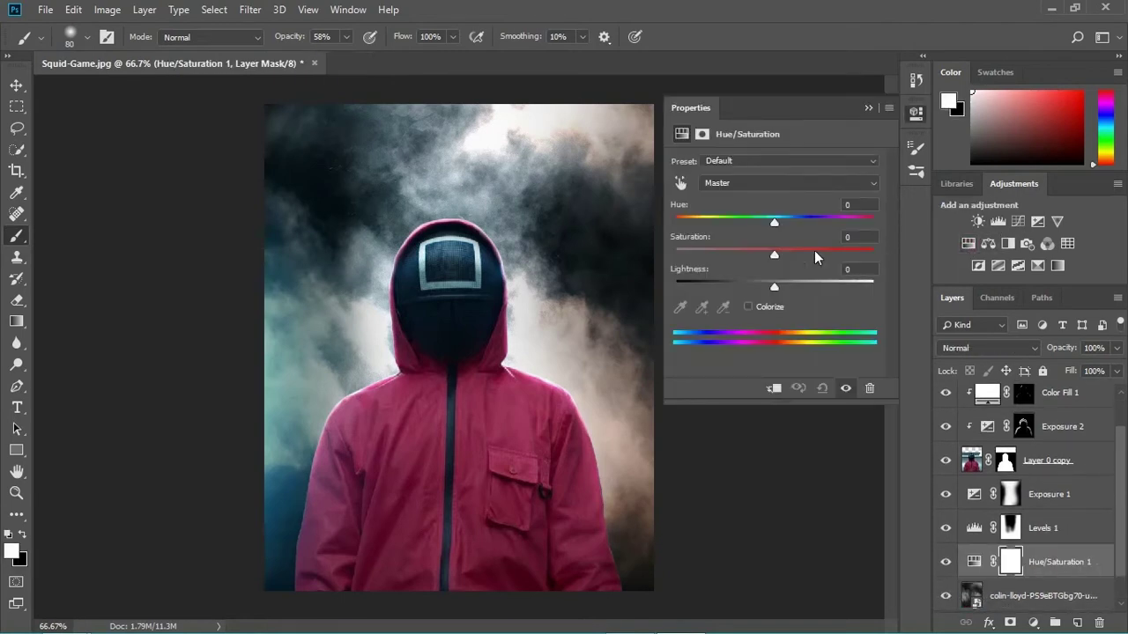
# - Colorize the smoke background's Hue/Saturation adjustment with hue 201 and saturation 52, and invert its mask to black
pyautogui.click(748, 307)
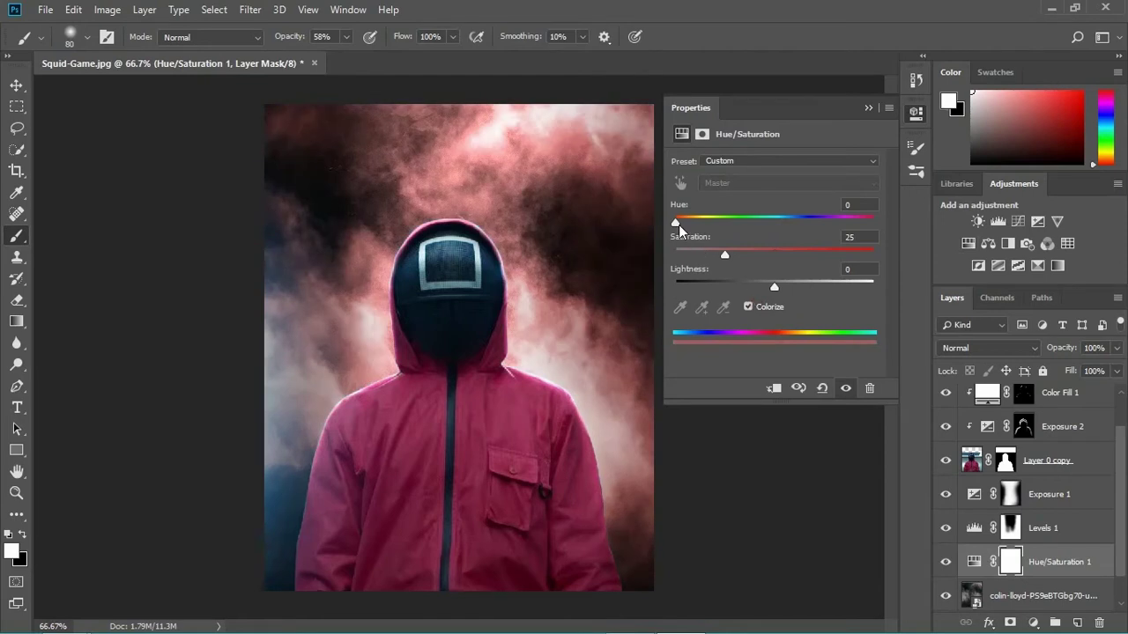
pyautogui.moveTo(676, 223); pyautogui.dragTo(787, 223)
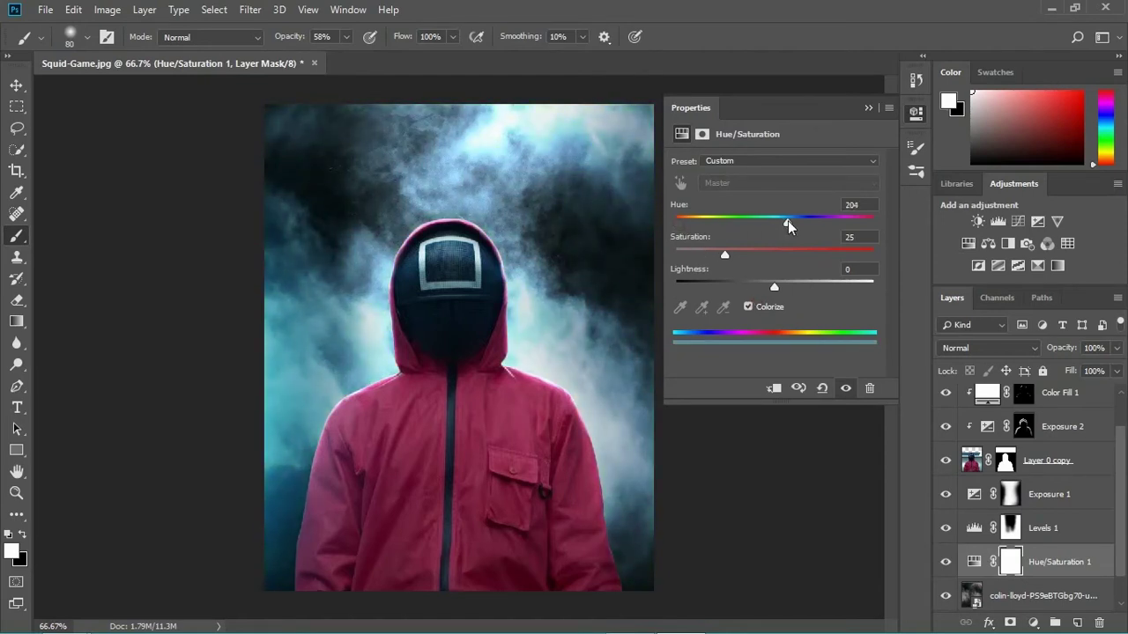
pyautogui.moveTo(725, 256); pyautogui.dragTo(789, 230)
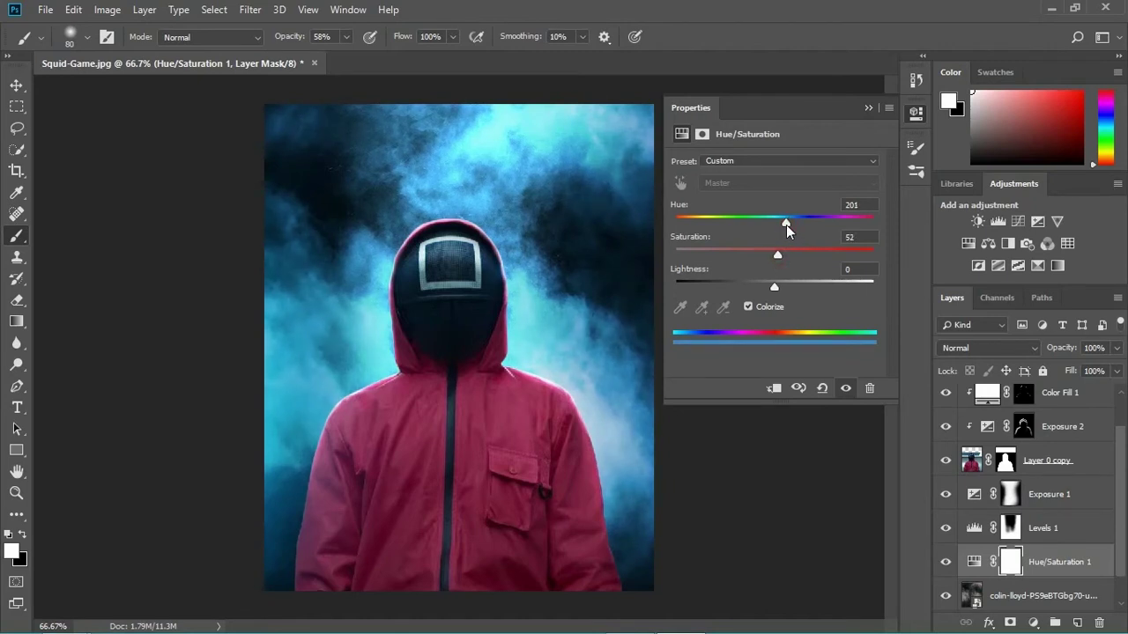
pyautogui.click(869, 108)
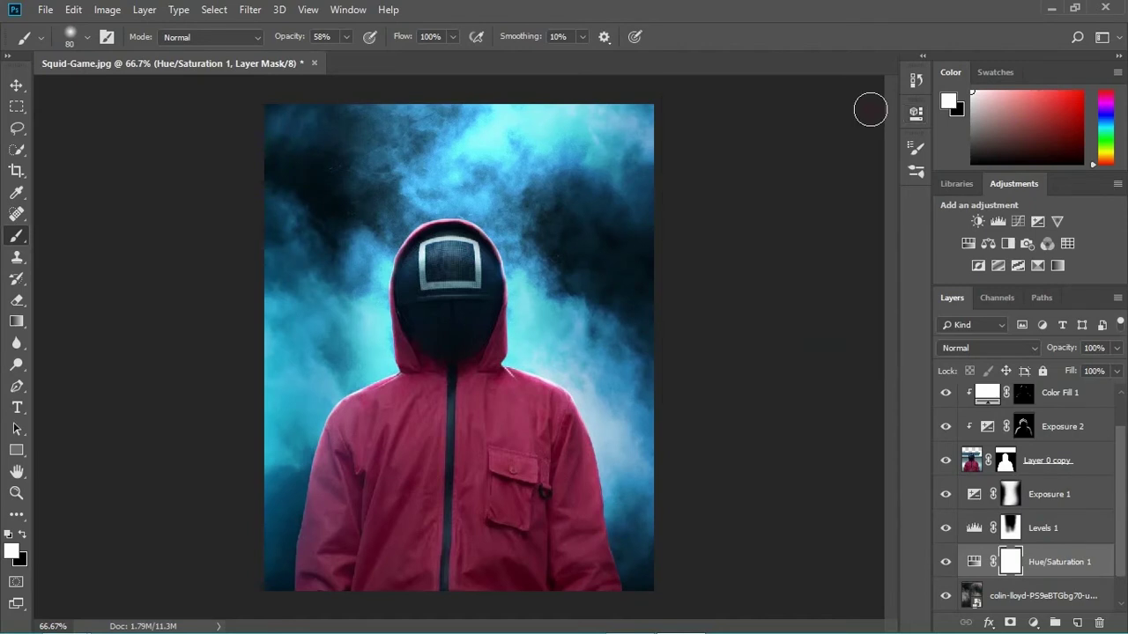
pyautogui.hotkey('ctrl', 'i')
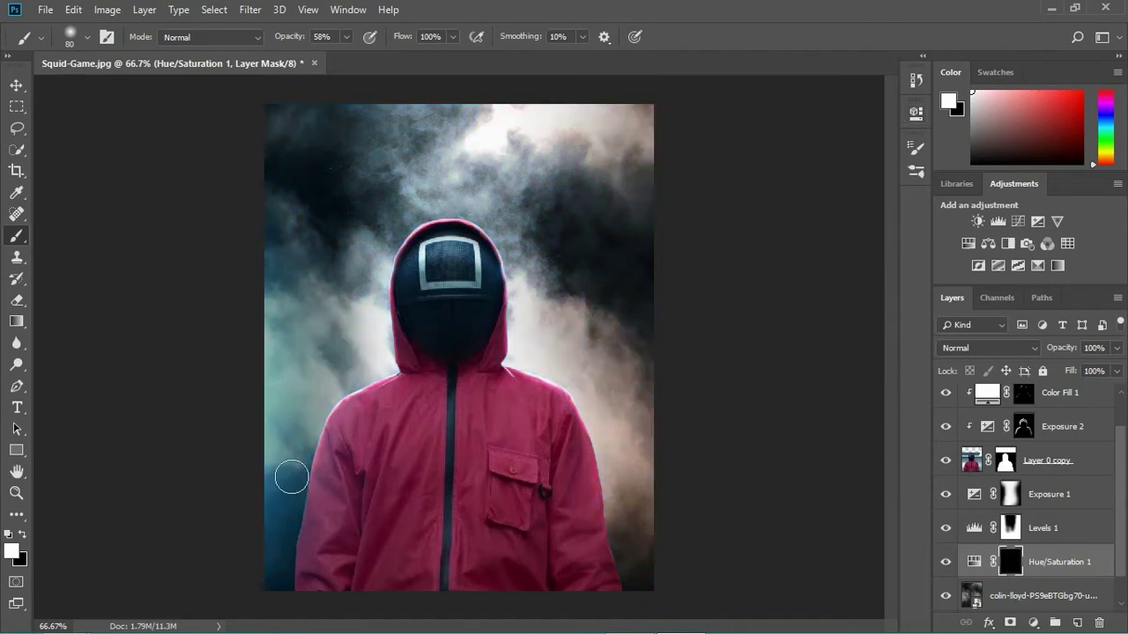
# - Paint the blue tint onto the smoke along the poster's left edge with an 80 px white brush at 27% opacity
pyautogui.click(344, 37)
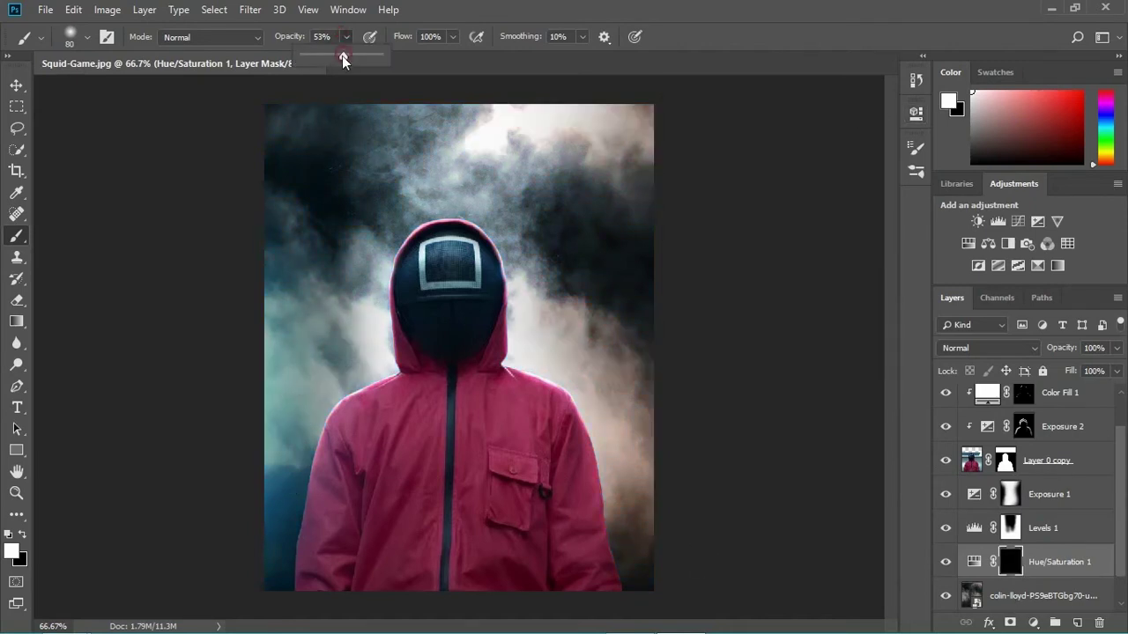
pyautogui.moveTo(342, 57); pyautogui.dragTo(326, 66)
pyautogui.moveTo(282, 316)
pyautogui.mouseDown()
pyautogui.moveTo(255, 454)
pyautogui.moveTo(267, 409)
pyautogui.moveTo(279, 438)
pyautogui.moveTo(285, 206)
pyautogui.moveTo(309, 432)
pyautogui.moveTo(244, 326)
pyautogui.moveTo(292, 423)
pyautogui.mouseUp()
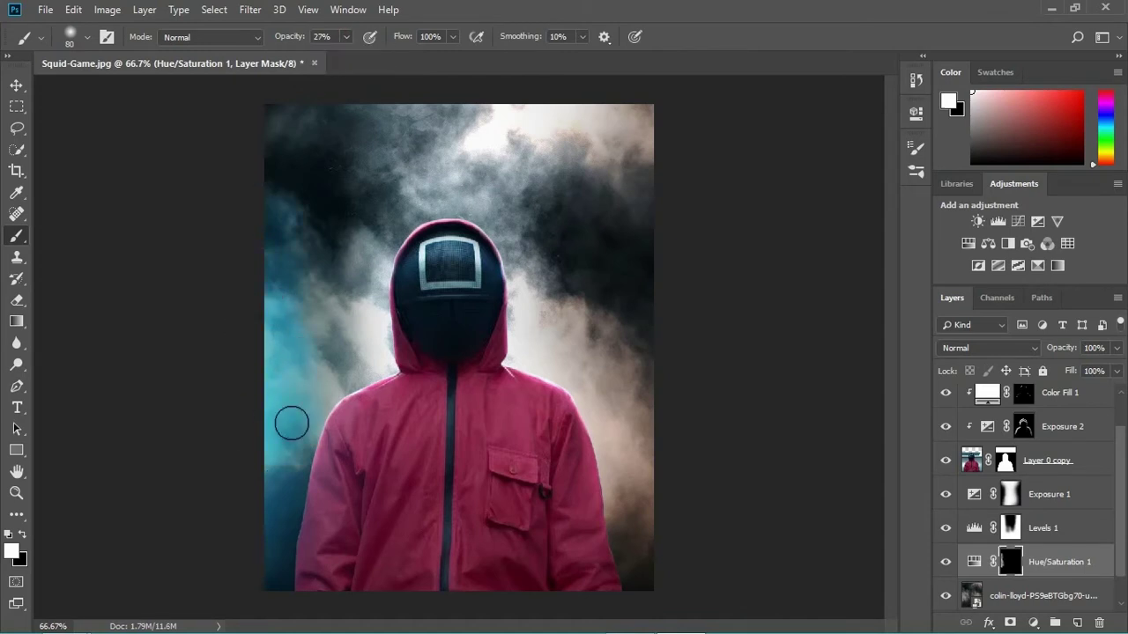
# - Spread the blue tint softly into the smoke from beyond the poster's left edge with an 1100 px white brush at 27% opacity
pyautogui.press(']')
pyautogui.press(']')
pyautogui.press(']')
pyautogui.press(']')
pyautogui.press(']')
pyautogui.press(']')
pyautogui.press(']')
pyautogui.press(']')
pyautogui.press(']')
pyautogui.press(']')
pyautogui.press(']')
pyautogui.press(']')
pyautogui.press(']')
pyautogui.press(']')
pyautogui.press(']')
pyautogui.press(']')
pyautogui.press(']')
pyautogui.press(']')
pyautogui.press(']')
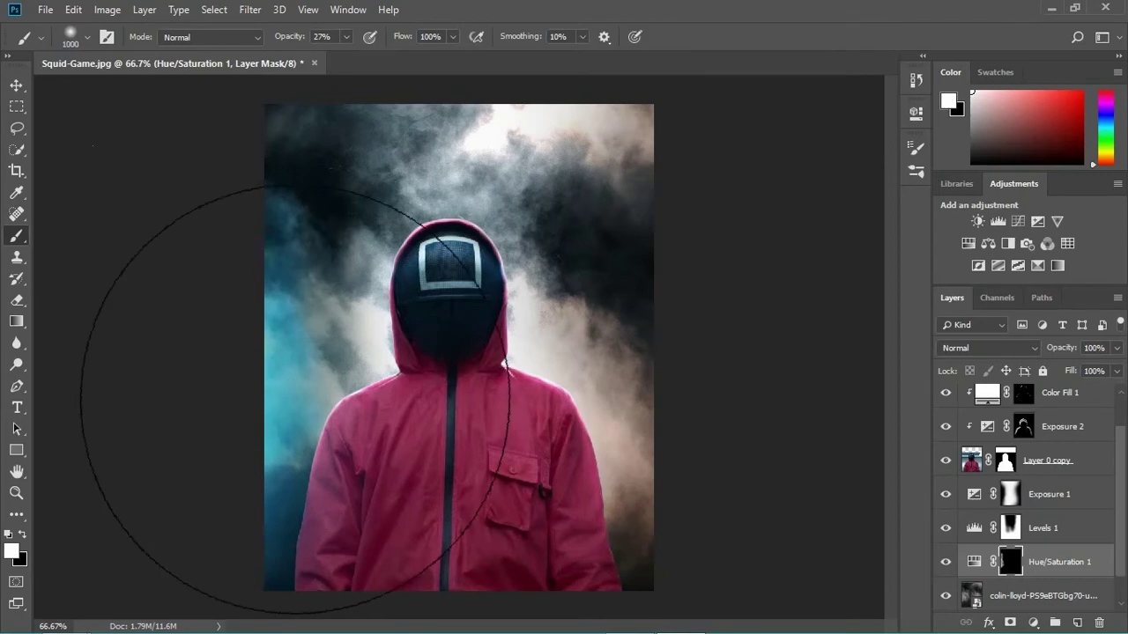
pyautogui.hotkey('ctrl', '-')
pyautogui.hotkey('ctrl', '-')
pyautogui.press(']')
pyautogui.click(284, 357)
pyautogui.click(288, 357)
pyautogui.click(262, 341)
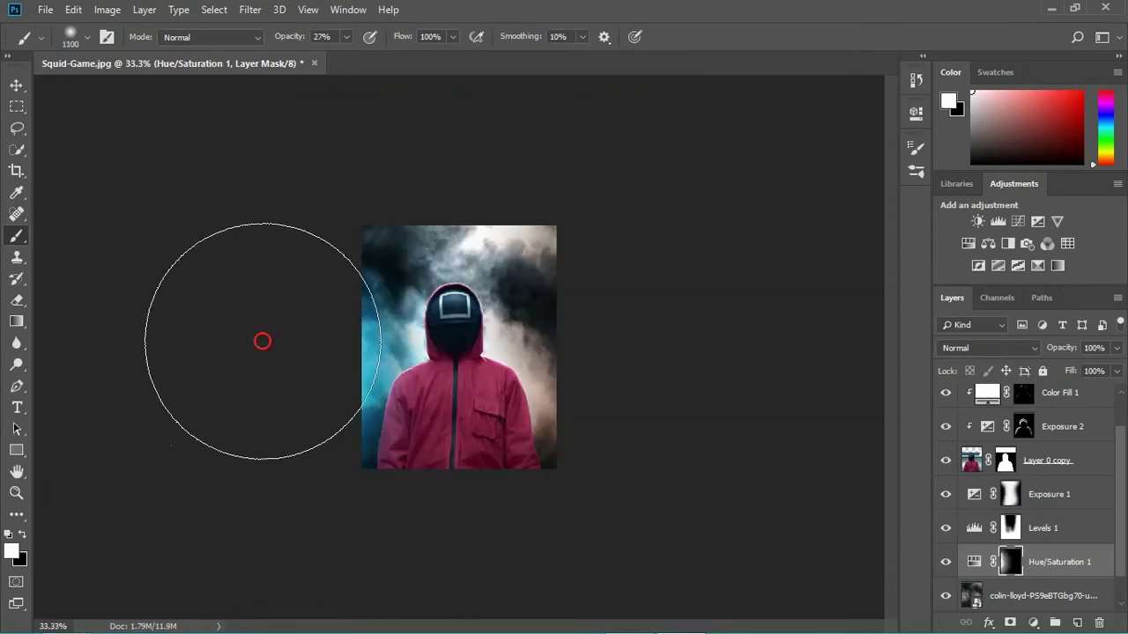
# - Reduce the brush size to 50 px
pyautogui.hotkey('ctrl', '+')
pyautogui.hotkey('ctrl', '+')
pyautogui.hotkey('ctrl', '+')
pyautogui.moveTo(297, 463); pyautogui.dragTo(365, 343)
pyautogui.press('[')
pyautogui.press('[')
pyautogui.press('[')
pyautogui.press('[')
pyautogui.press('[')
pyautogui.press('[')
pyautogui.press('[')
pyautogui.press('[')
pyautogui.press('[')
pyautogui.press('[')
pyautogui.press('[')
pyautogui.press('[')
pyautogui.press('[')
pyautogui.press('[')
pyautogui.press('[')
pyautogui.press('[')
pyautogui.press('[')
pyautogui.press('[')
pyautogui.press('[')
pyautogui.press('[')
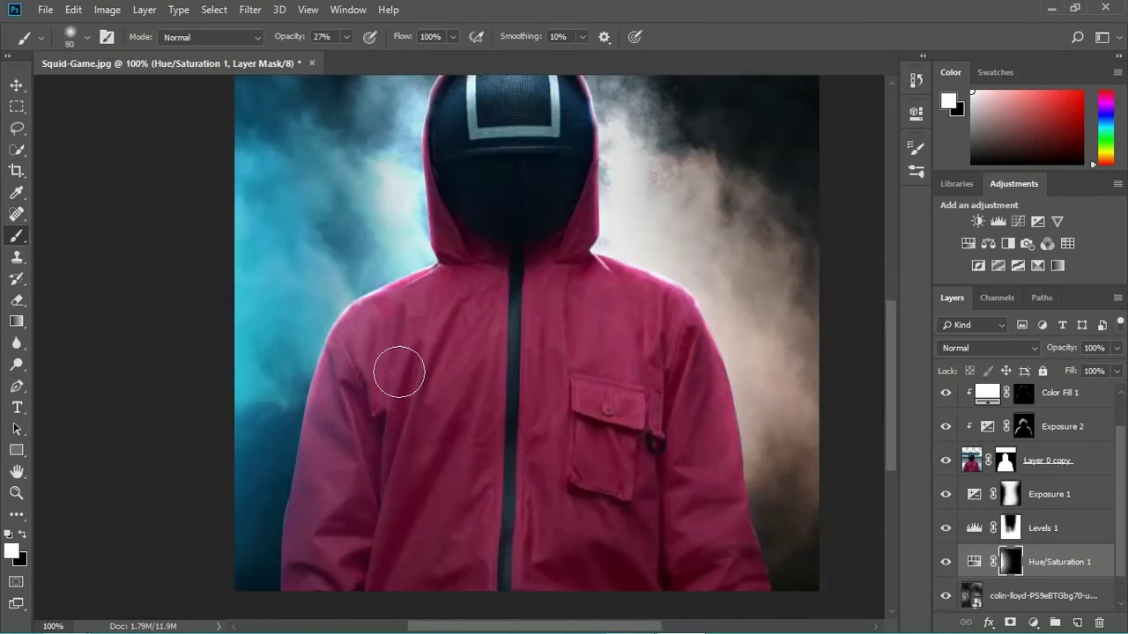
pyautogui.press('[')
pyautogui.press('[')
pyautogui.press('[')
pyautogui.press('[')
# - Add a Hue/Saturation adjustment above the white Color Fill 1 layer, enable Colorize and clip it to the figure
pyautogui.moveTo(1116, 467); pyautogui.dragTo(1120, 443)
pyautogui.click(1057, 435)
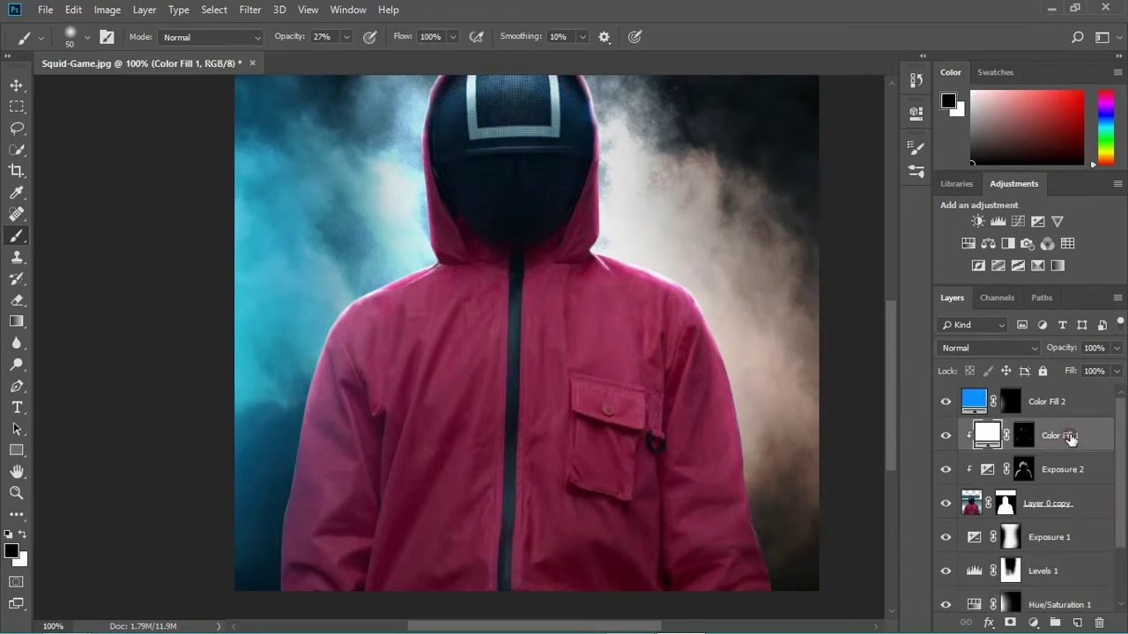
pyautogui.click(968, 243)
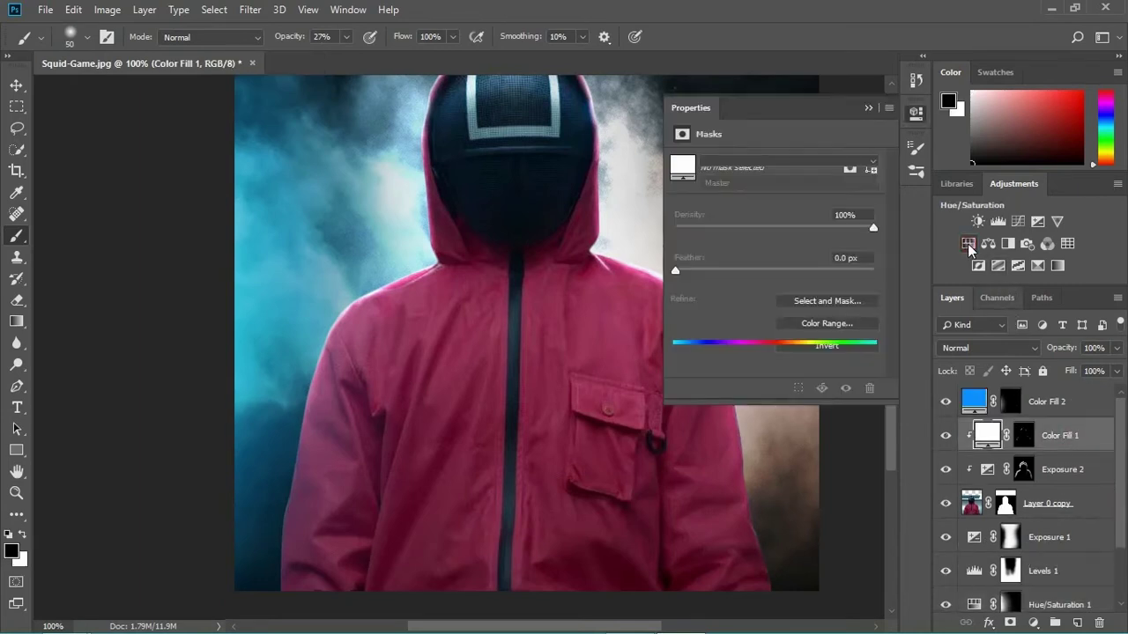
pyautogui.click(748, 307)
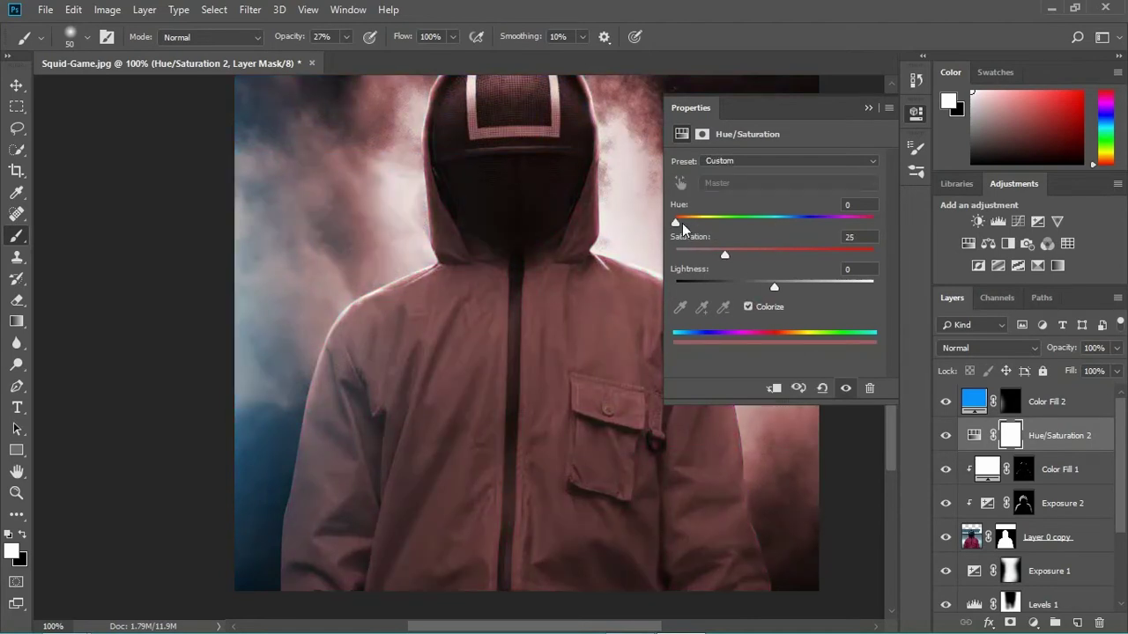
pyautogui.click(773, 388)
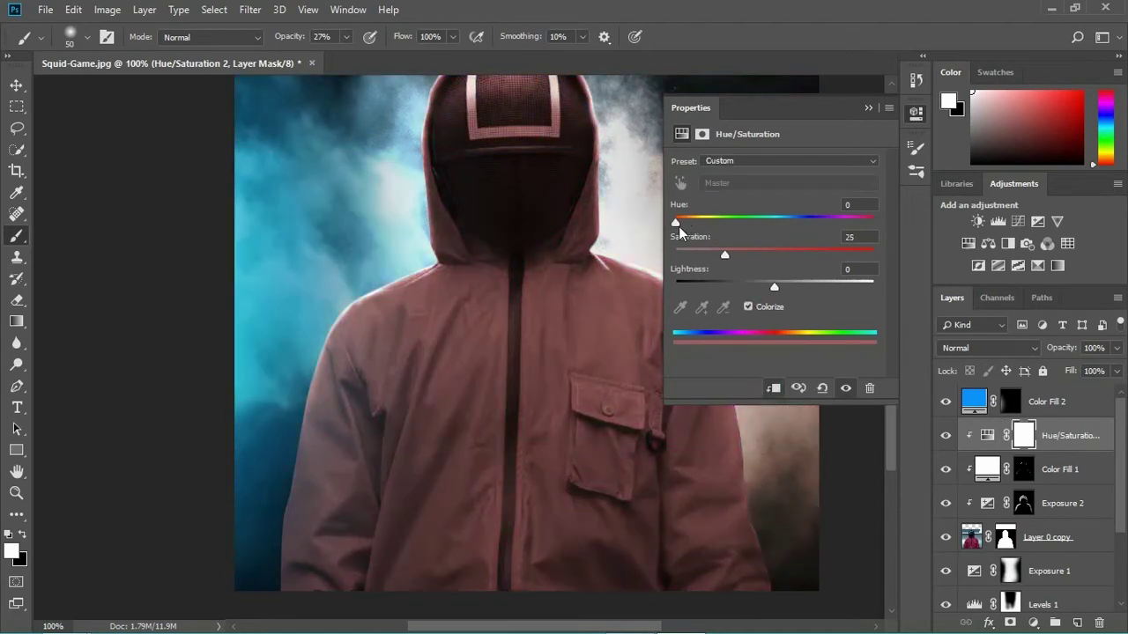
# - Set the clipped Hue/Saturation adjustment to hue 189, saturation 100 and lightness +48
pyautogui.moveTo(679, 229); pyautogui.dragTo(899, 276)
pyautogui.moveTo(775, 288); pyautogui.dragTo(821, 297)
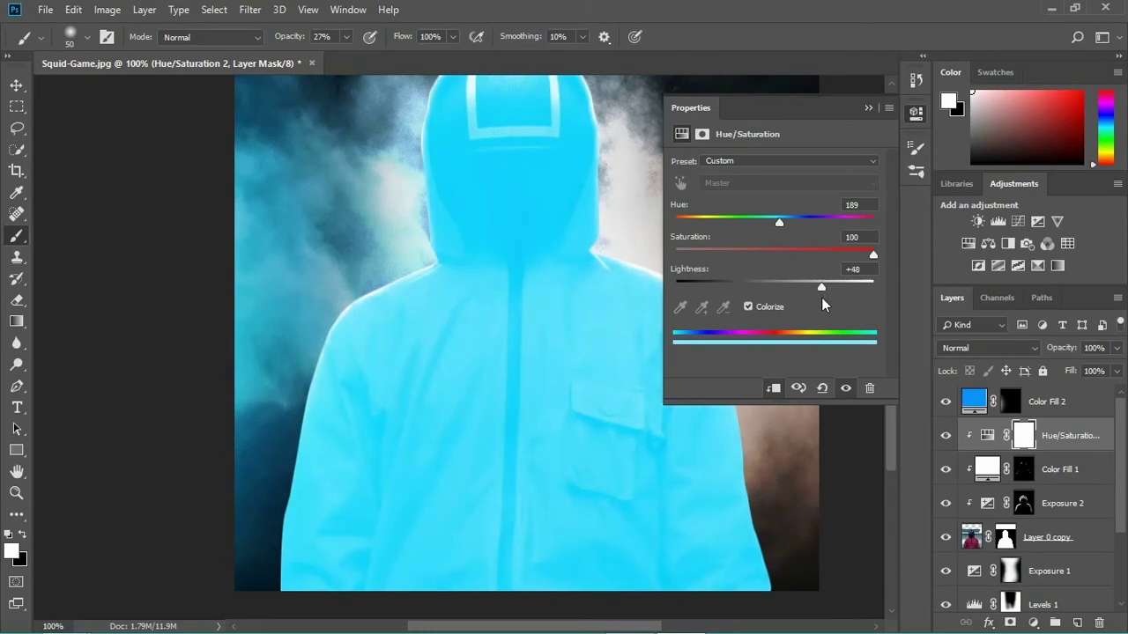
pyautogui.click(867, 109)
# - Split the clipped Hue/Saturation layer's Blend If underlying black point to 0 / 65 and invert its mask to black
pyautogui.rightClick(1051, 435)
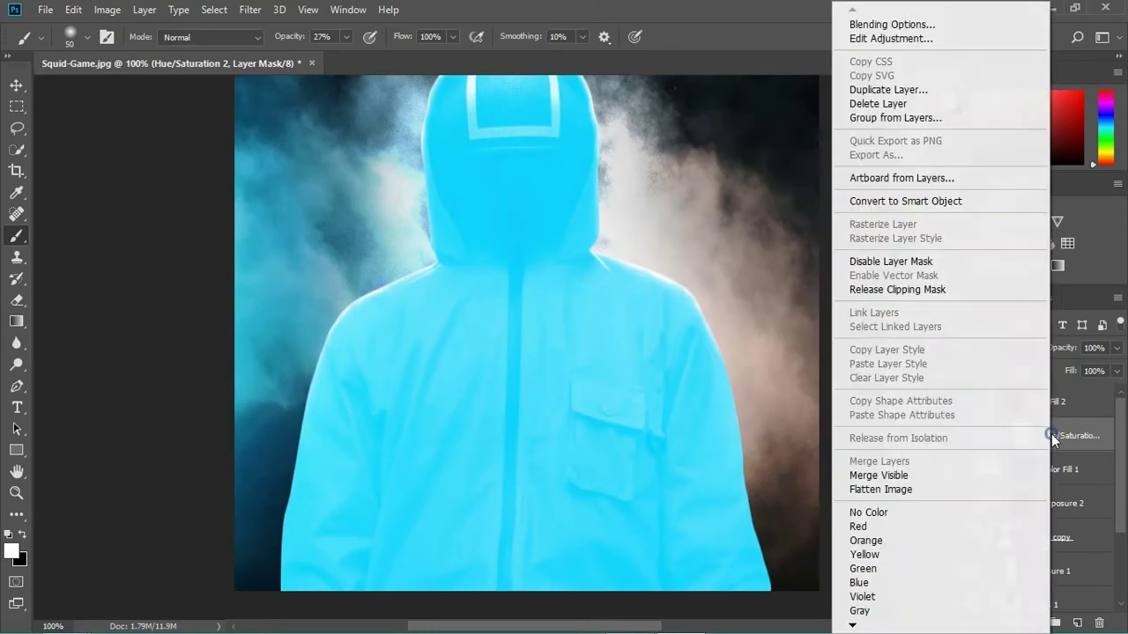
pyautogui.click(936, 26)
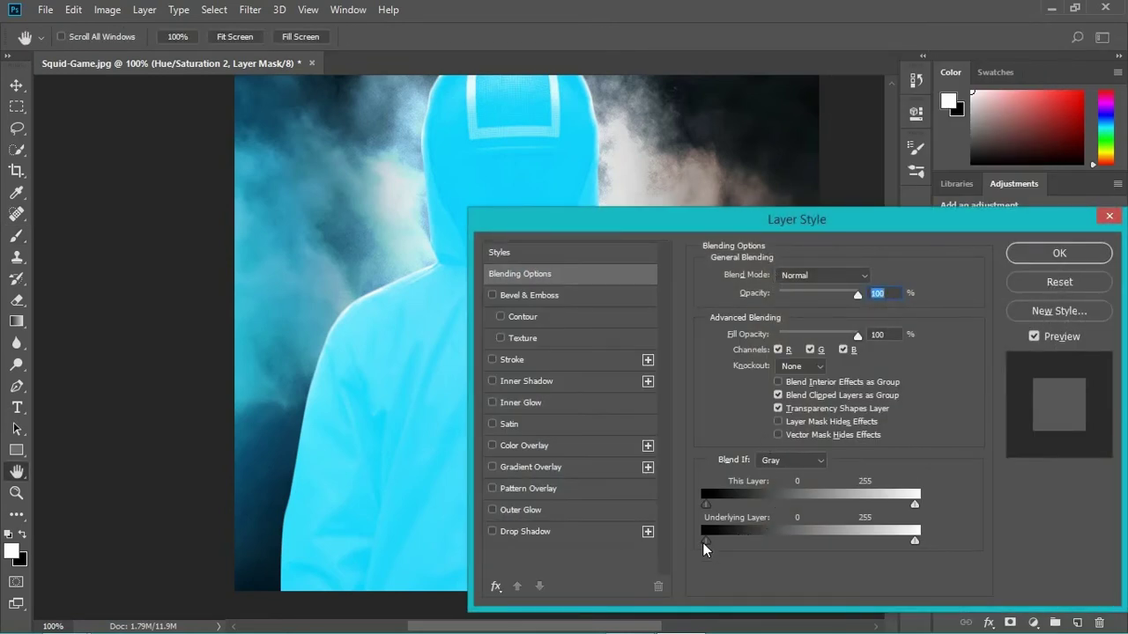
pyautogui.moveTo(710, 543); pyautogui.dragTo(760, 539)
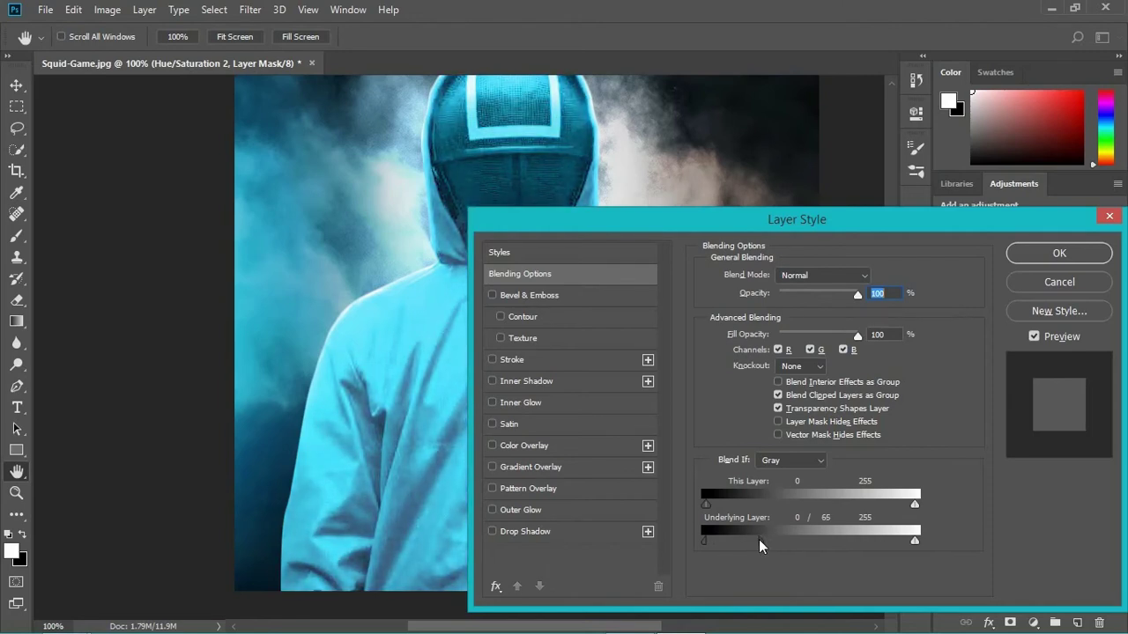
pyautogui.click(1059, 255)
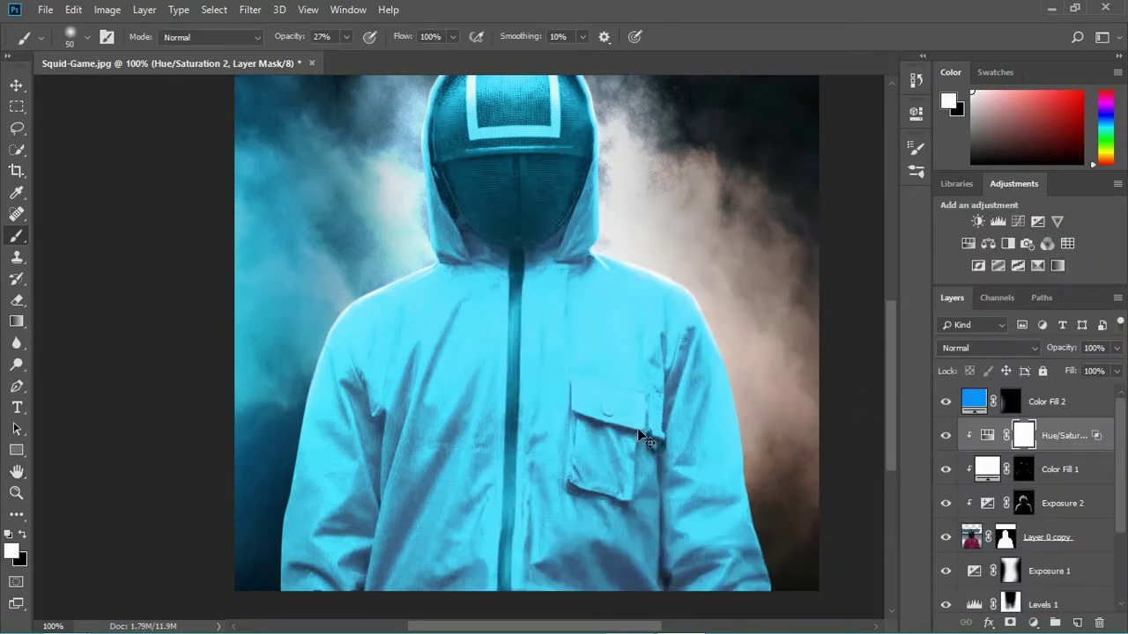
pyautogui.hotkey('ctrl', 'i')
# - Paint a cyan rim light along the figure's left shoulder and sleeve edge on the mask with a 15 px white brush at 85% opacity
pyautogui.hotkey('ctrl', '+')
pyautogui.hotkey('ctrl', '+')
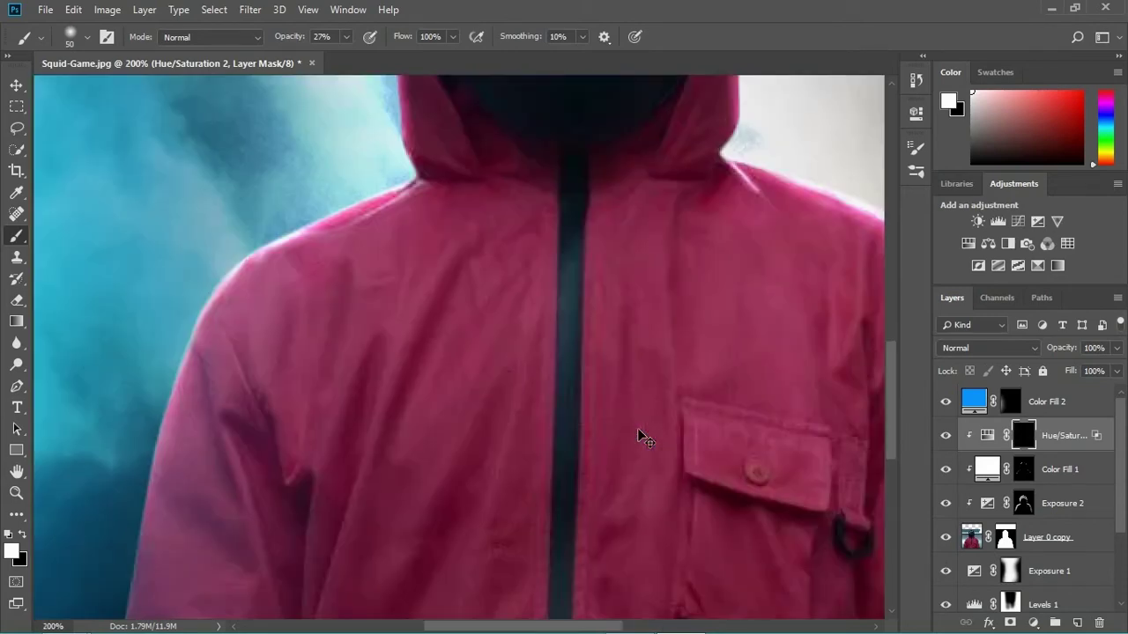
pyautogui.moveTo(399, 448); pyautogui.dragTo(998, 271)
pyautogui.moveTo(556, 465); pyautogui.dragTo(672, 326)
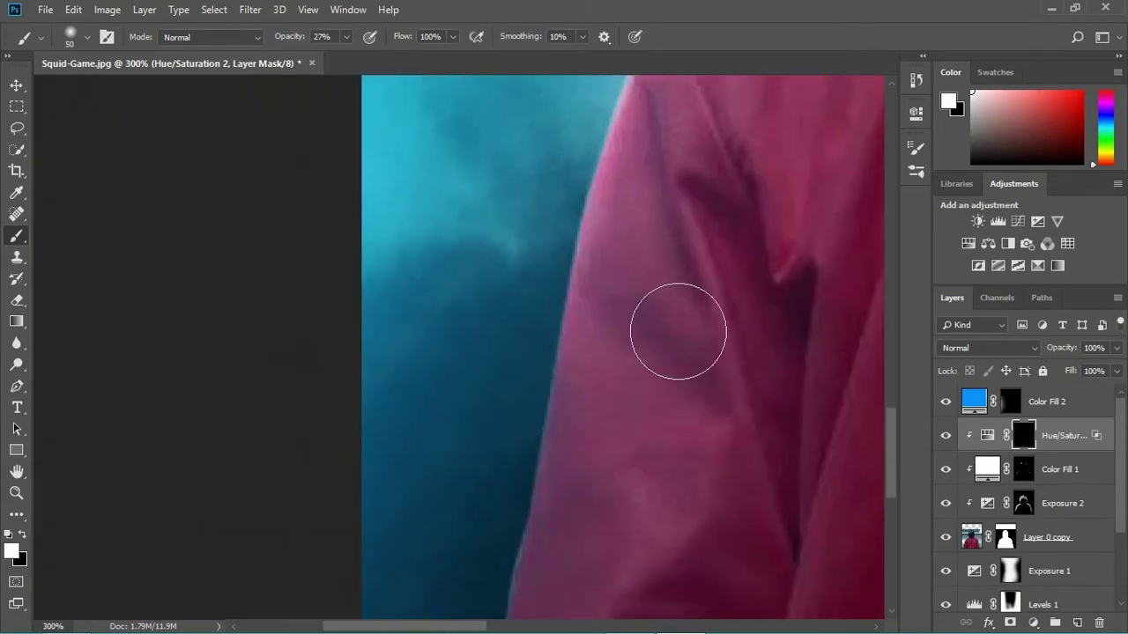
pyautogui.press('[')
pyautogui.press('[')
pyautogui.press('[')
pyautogui.press('[')
pyautogui.press('[')
pyautogui.press('[')
pyautogui.press('[')
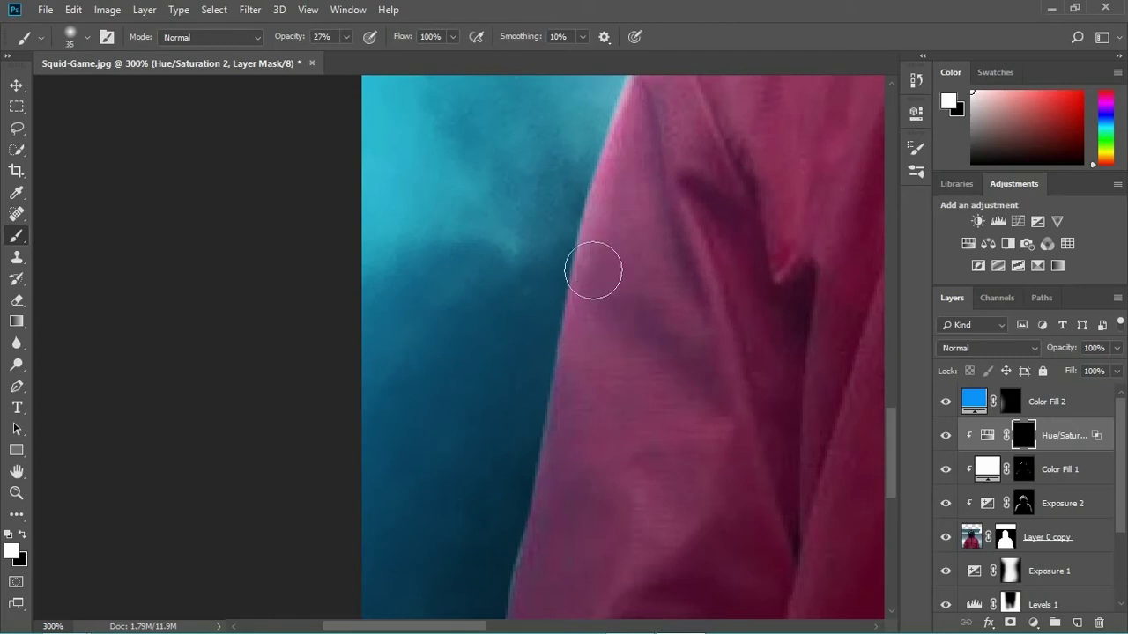
pyautogui.click(342, 34)
pyautogui.click(345, 37)
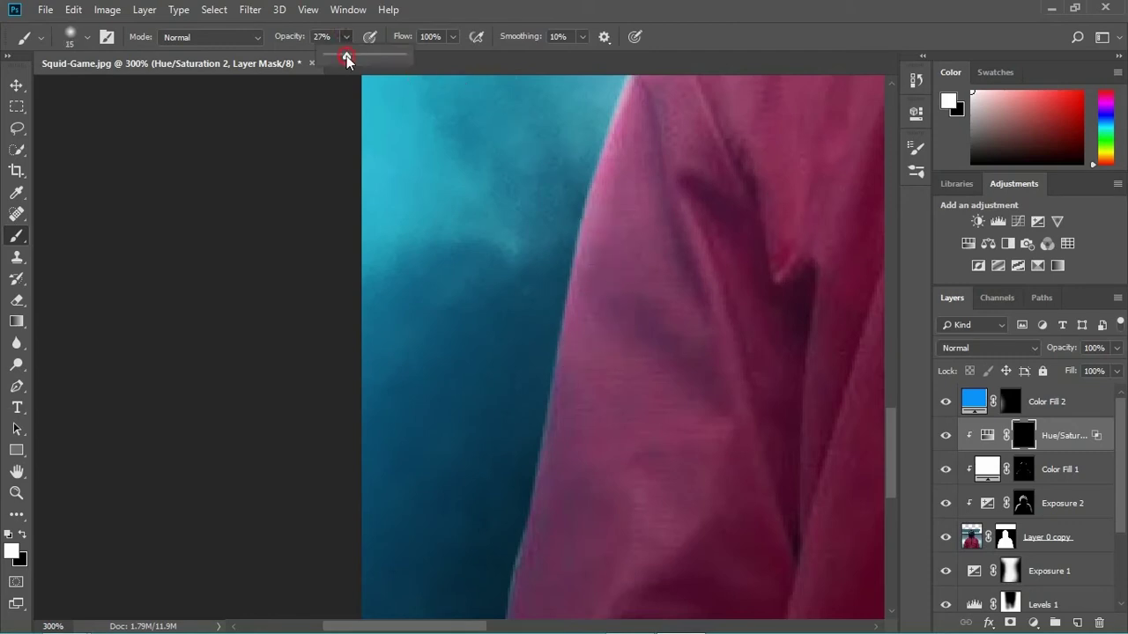
pyautogui.moveTo(375, 57); pyautogui.dragTo(392, 58)
pyautogui.moveTo(655, 202)
pyautogui.mouseDown()
pyautogui.moveTo(612, 326)
pyautogui.moveTo(538, 322)
pyautogui.moveTo(478, 435)
pyautogui.mouseUp()
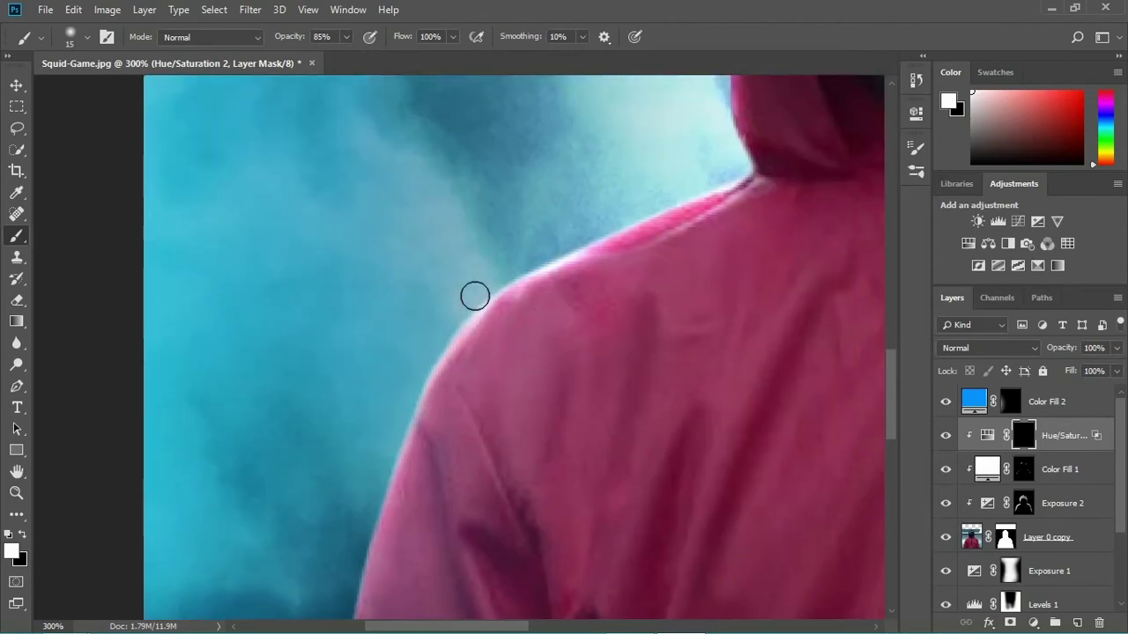
pyautogui.moveTo(424, 373)
pyautogui.mouseDown()
pyautogui.moveTo(429, 343)
pyautogui.moveTo(391, 442)
pyautogui.moveTo(421, 390)
pyautogui.moveTo(371, 481)
pyautogui.moveTo(412, 430)
pyautogui.moveTo(437, 365)
pyautogui.mouseUp()
pyautogui.moveTo(453, 323); pyautogui.dragTo(388, 440)
pyautogui.moveTo(363, 481)
pyautogui.mouseDown()
pyautogui.moveTo(400, 265)
pyautogui.moveTo(393, 375)
pyautogui.moveTo(353, 511)
pyautogui.moveTo(420, 281)
pyautogui.moveTo(385, 476)
pyautogui.moveTo(408, 329)
pyautogui.mouseUp()
pyautogui.moveTo(409, 329)
pyautogui.mouseDown()
pyautogui.moveTo(366, 505)
pyautogui.moveTo(379, 597)
pyautogui.mouseUp()
pyautogui.moveTo(379, 597); pyautogui.dragTo(389, 597)
pyautogui.moveTo(401, 505); pyautogui.dragTo(410, 312)
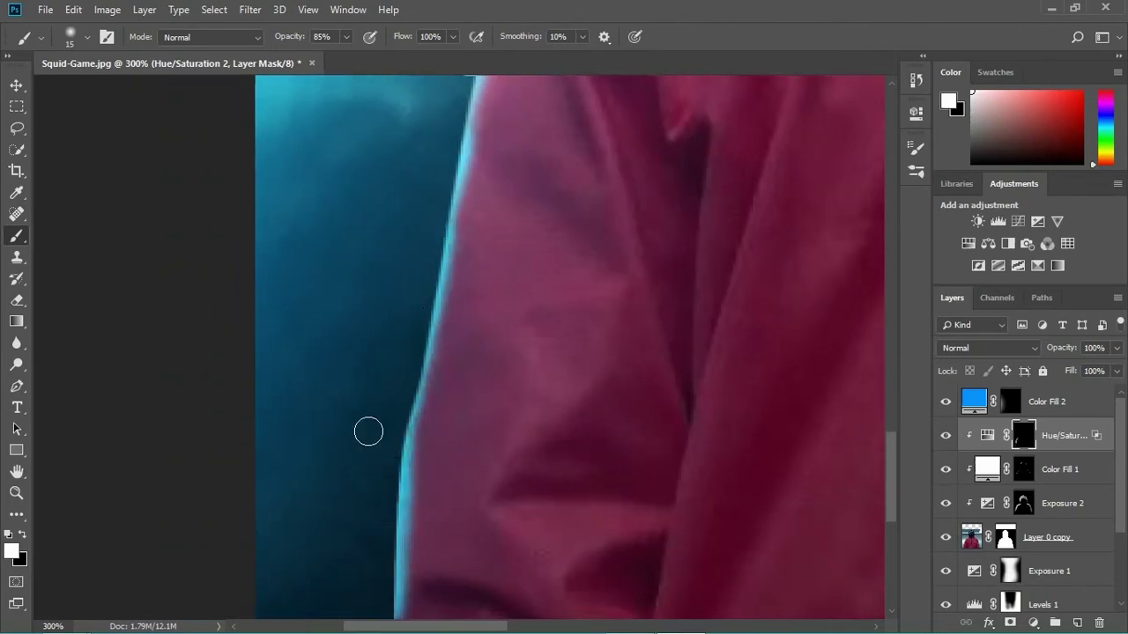
pyautogui.moveTo(396, 467)
pyautogui.mouseDown()
pyautogui.moveTo(412, 369)
pyautogui.moveTo(373, 534)
pyautogui.moveTo(370, 502)
pyautogui.moveTo(373, 549)
pyautogui.moveTo(605, 280)
pyautogui.mouseUp()
pyautogui.press('h')
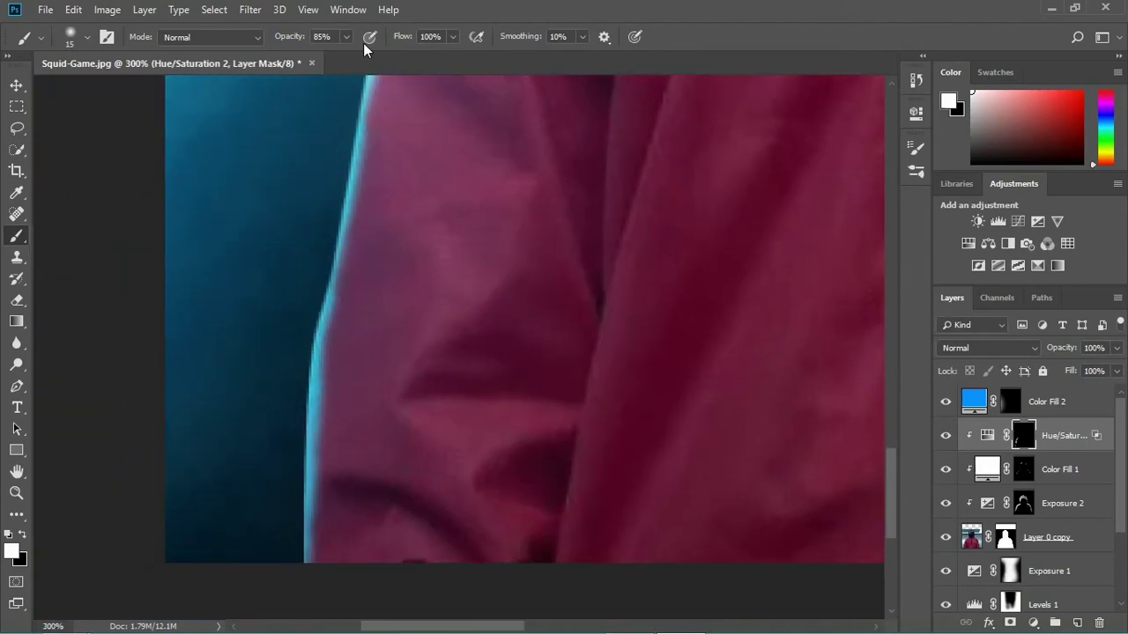
# - Soften the inner side of the cyan rim along the left sleeve and shoulder with a 15 px black brush at 37% opacity
pyautogui.click(344, 38)
pyautogui.moveTo(315, 58); pyautogui.dragTo(309, 58)
pyautogui.click(411, 71)
pyautogui.press('x')
pyautogui.moveTo(327, 490)
pyautogui.mouseDown()
pyautogui.moveTo(338, 343)
pyautogui.moveTo(324, 493)
pyautogui.mouseUp()
pyautogui.moveTo(356, 383); pyautogui.dragTo(305, 630)
pyautogui.moveTo(370, 290); pyautogui.dragTo(332, 396)
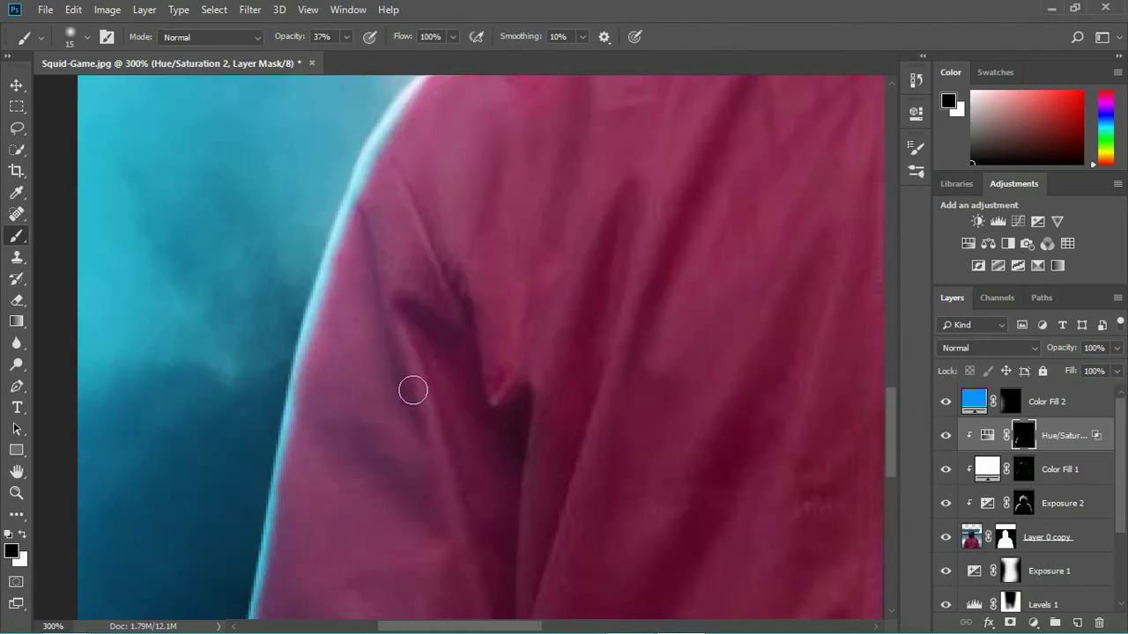
# - Paint a soft, wider cyan glow along the left shoulder and sleeve with a 45 px white brush at 37% opacity
pyautogui.press('[')
pyautogui.press('[')
pyautogui.press('x')
pyautogui.hotkey('ctrl', '-')
pyautogui.hotkey('ctrl', '-')
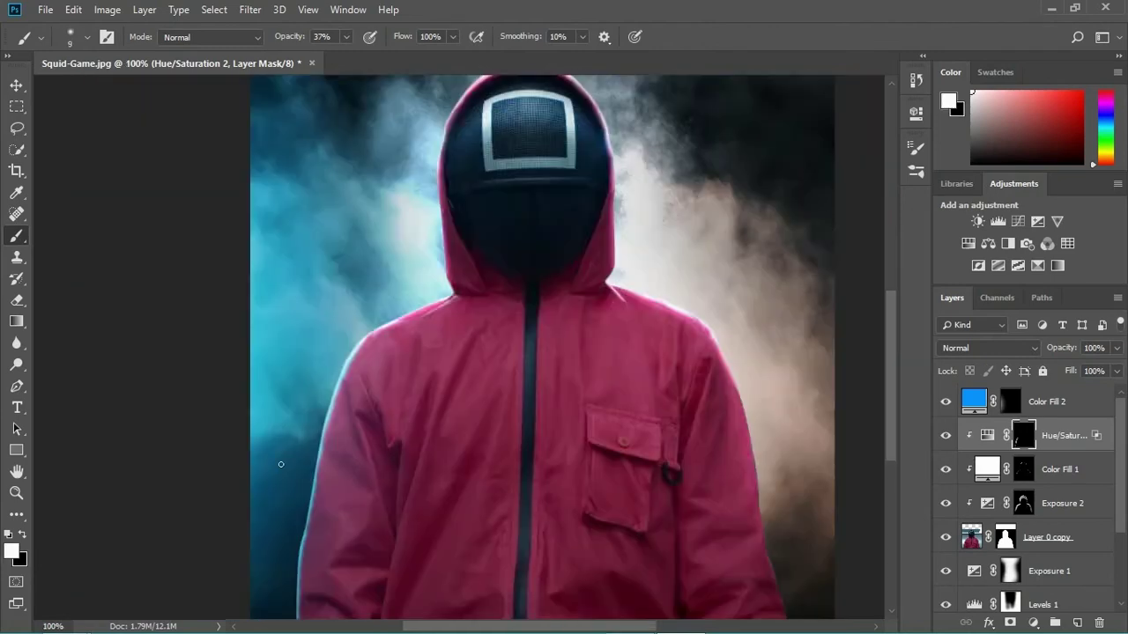
pyautogui.press(']')
pyautogui.press(']')
pyautogui.press(']')
pyautogui.press(']')
pyautogui.press(']')
pyautogui.press(']')
pyautogui.press(']')
pyautogui.press(']')
pyautogui.press(']')
pyautogui.press(']')
pyautogui.press(']')
pyautogui.moveTo(320, 405); pyautogui.dragTo(359, 335)
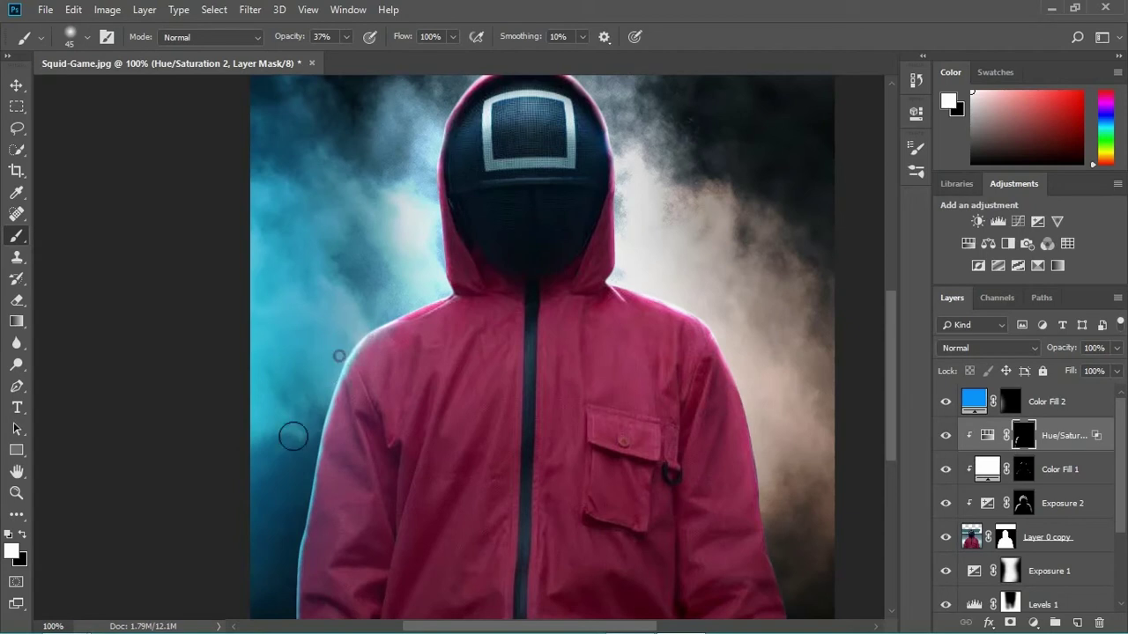
pyautogui.moveTo(284, 518); pyautogui.dragTo(292, 470)
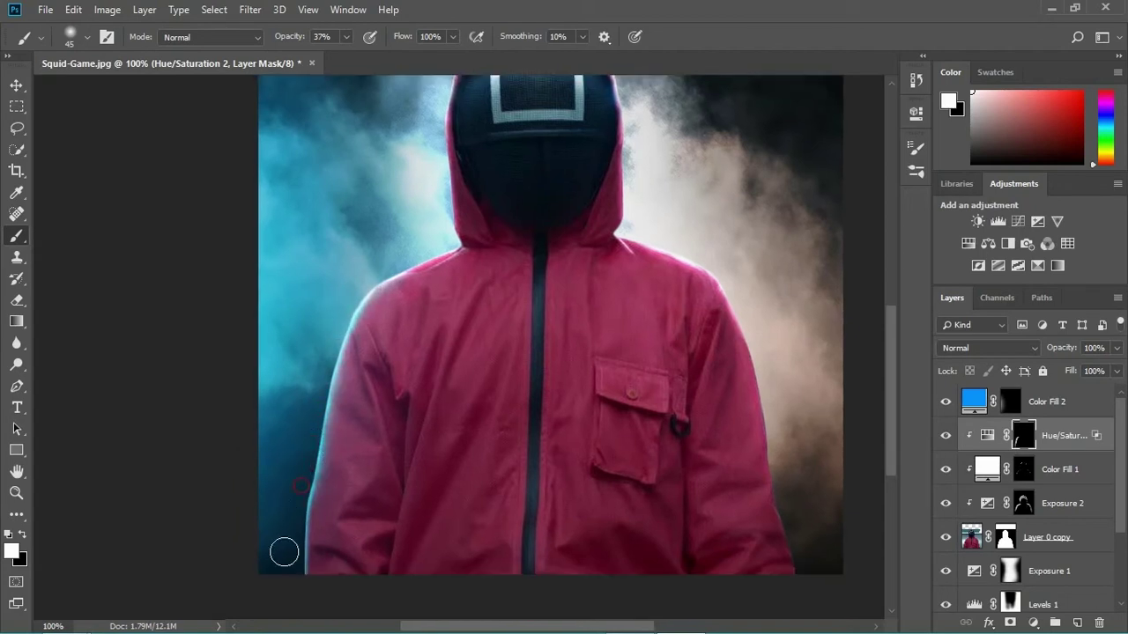
pyautogui.hotkey('ctrl', '-')
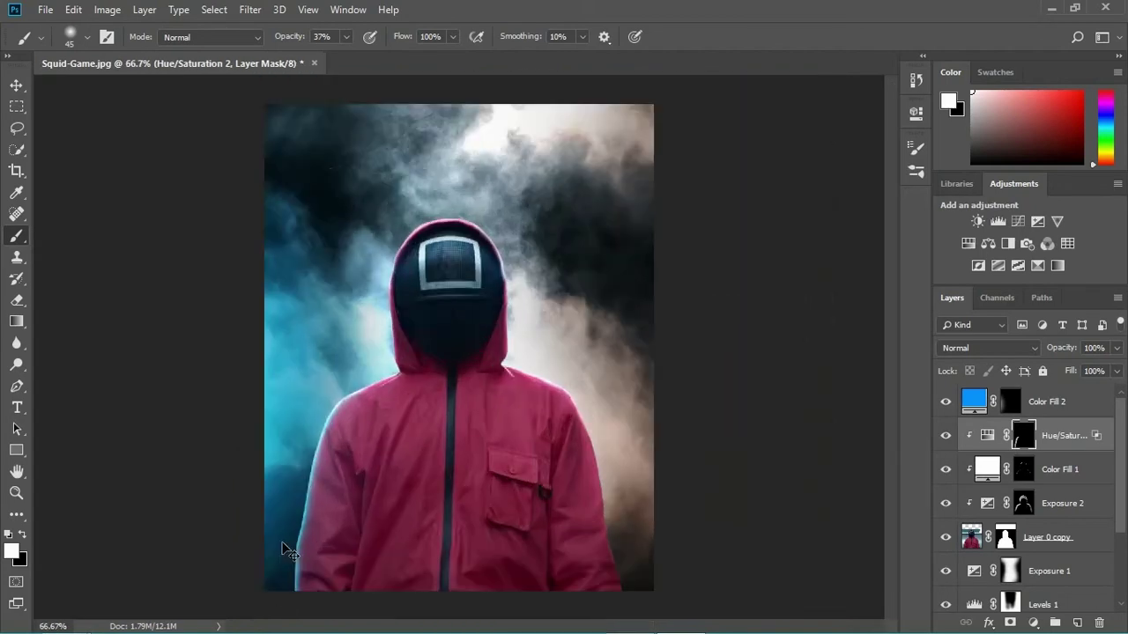
# - Trace a closed Pen tool path along the inner edge of the square symbol on the mask
pyautogui.hotkey('ctrl', '+')
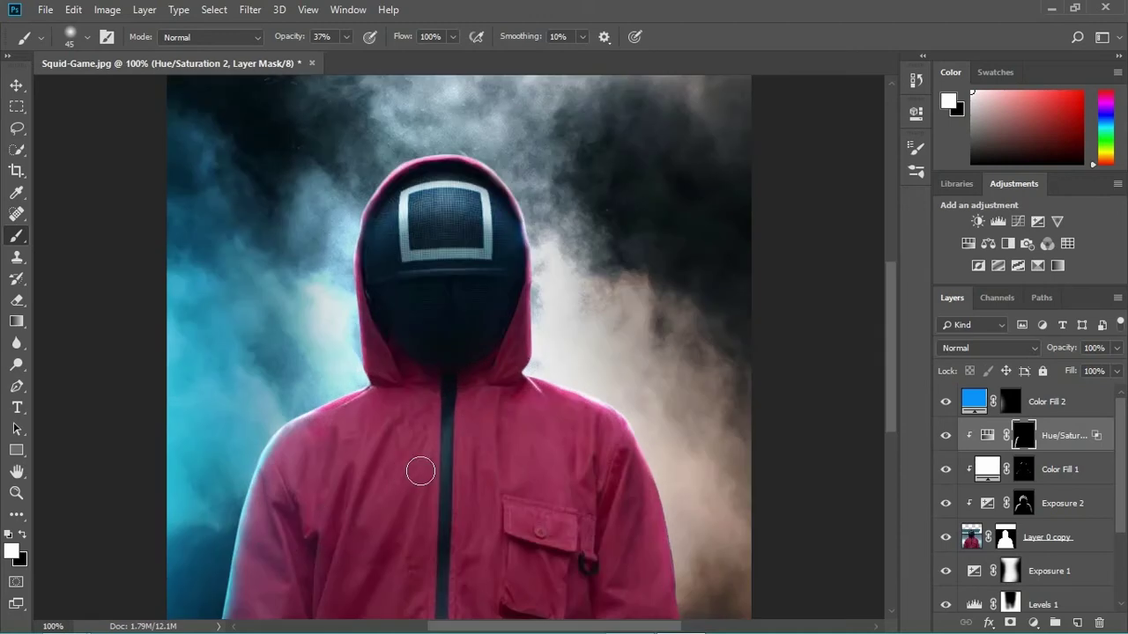
pyautogui.hotkey('ctrl', '+')
pyautogui.scroll(4, 440, 450)
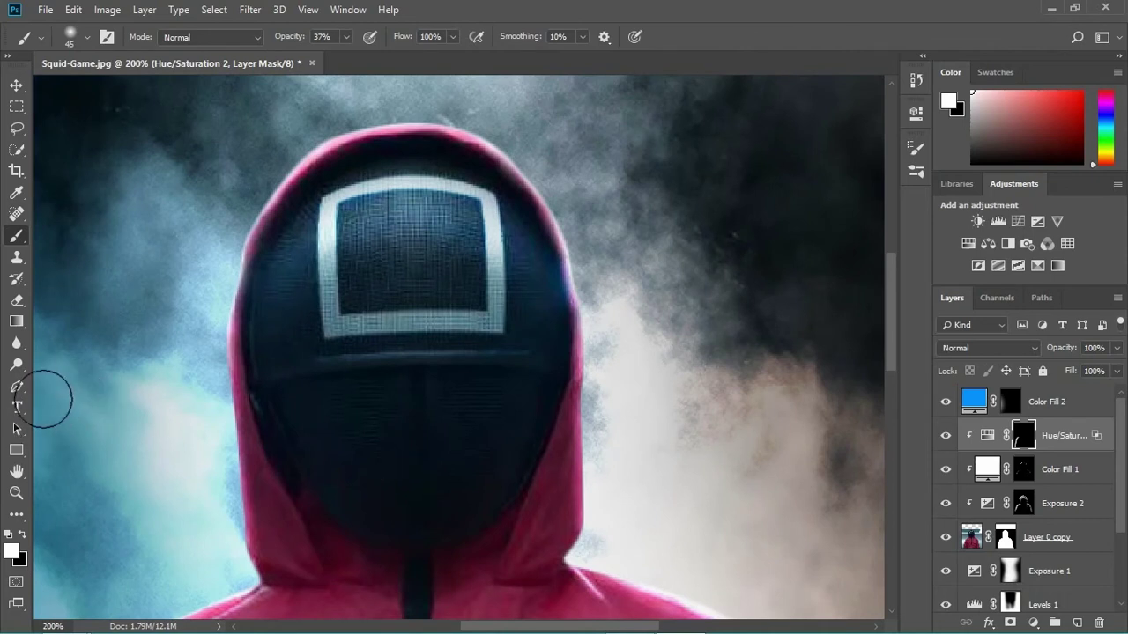
pyautogui.click(17, 386)
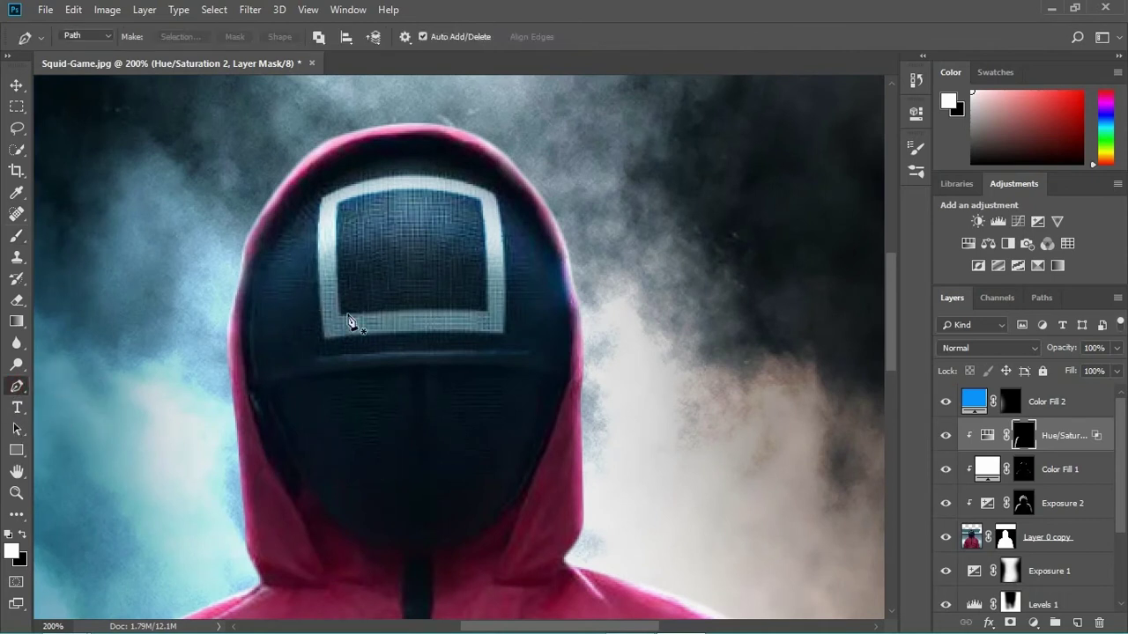
pyautogui.hotkey('ctrl', '+')
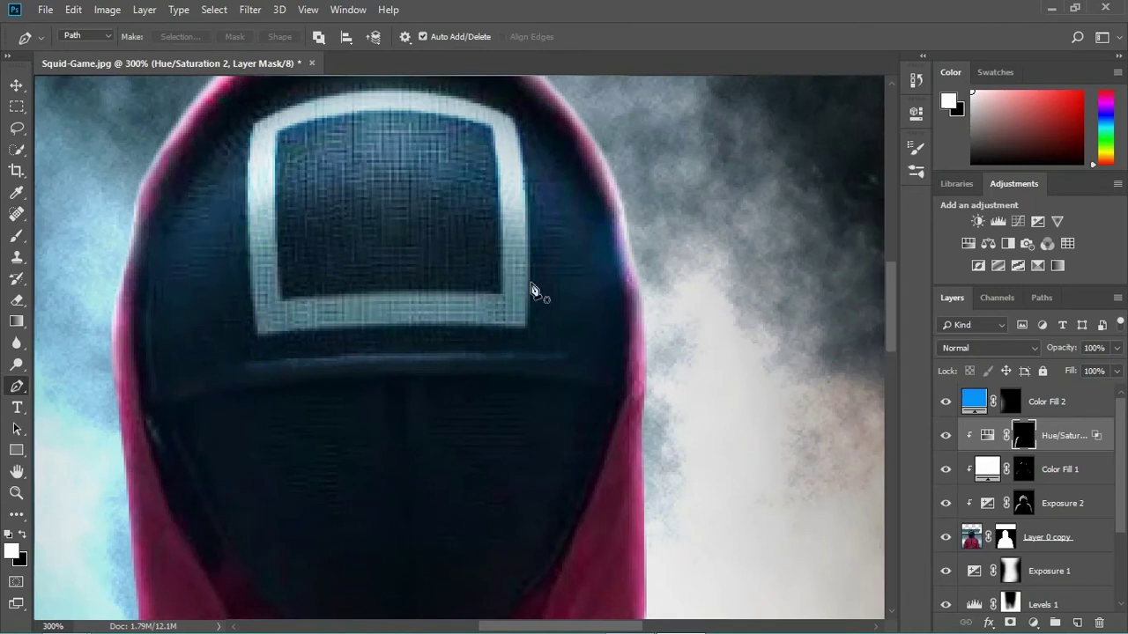
pyautogui.click(282, 305)
pyautogui.scroll(1, 291, 273)
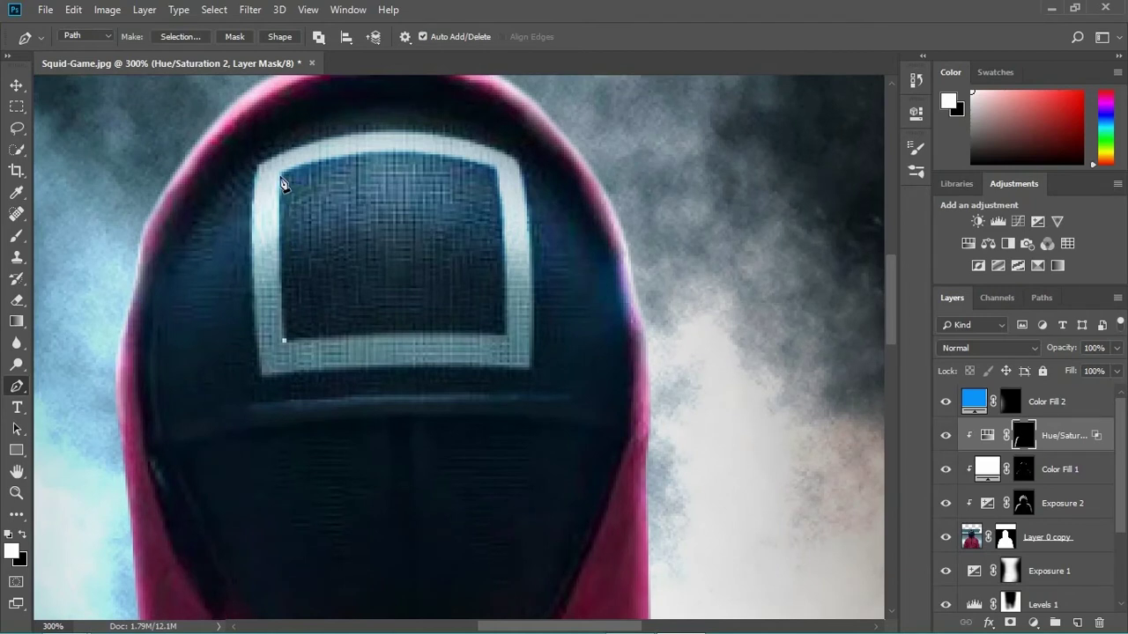
pyautogui.moveTo(282, 176); pyautogui.dragTo(291, 160)
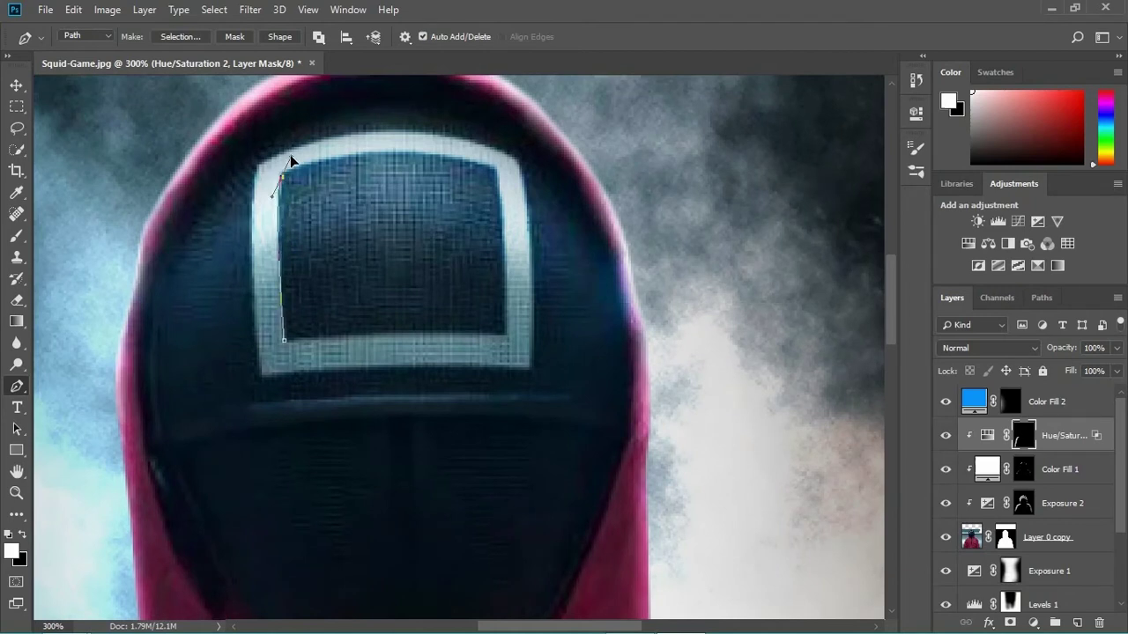
pyautogui.click(383, 152)
pyautogui.click(496, 169)
pyautogui.scroll(-2, 505, 229)
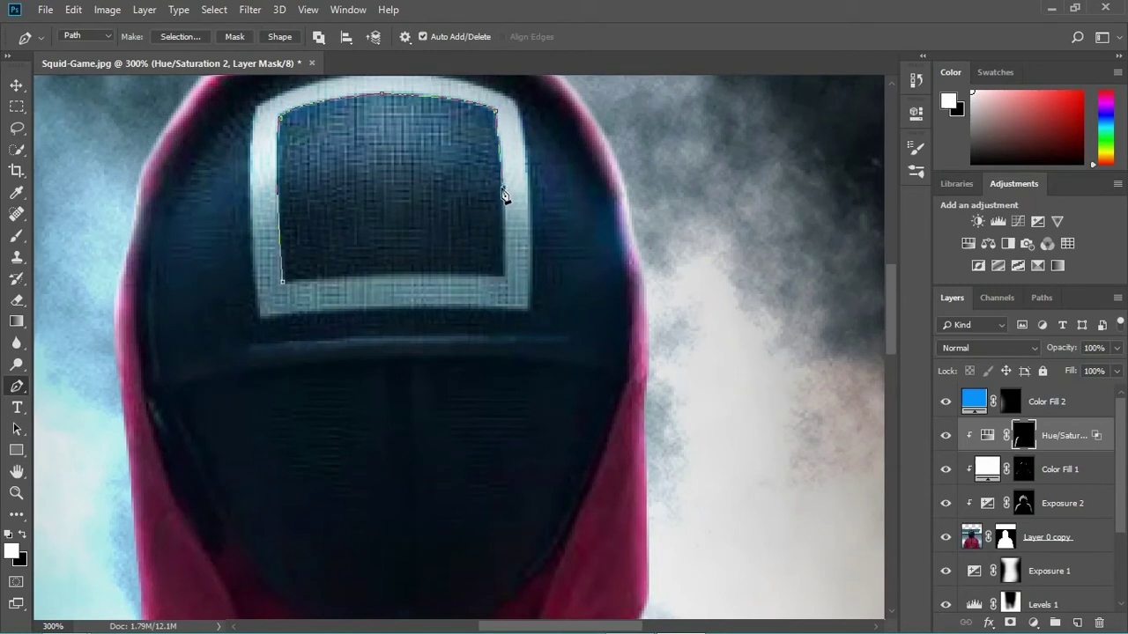
pyautogui.click(503, 275)
pyautogui.scroll(-1, 503, 280)
pyautogui.click(282, 281)
# - Trace a second closed Pen tool path around the outer edge of the mask's square, following its curved top and sides
pyautogui.click(260, 319)
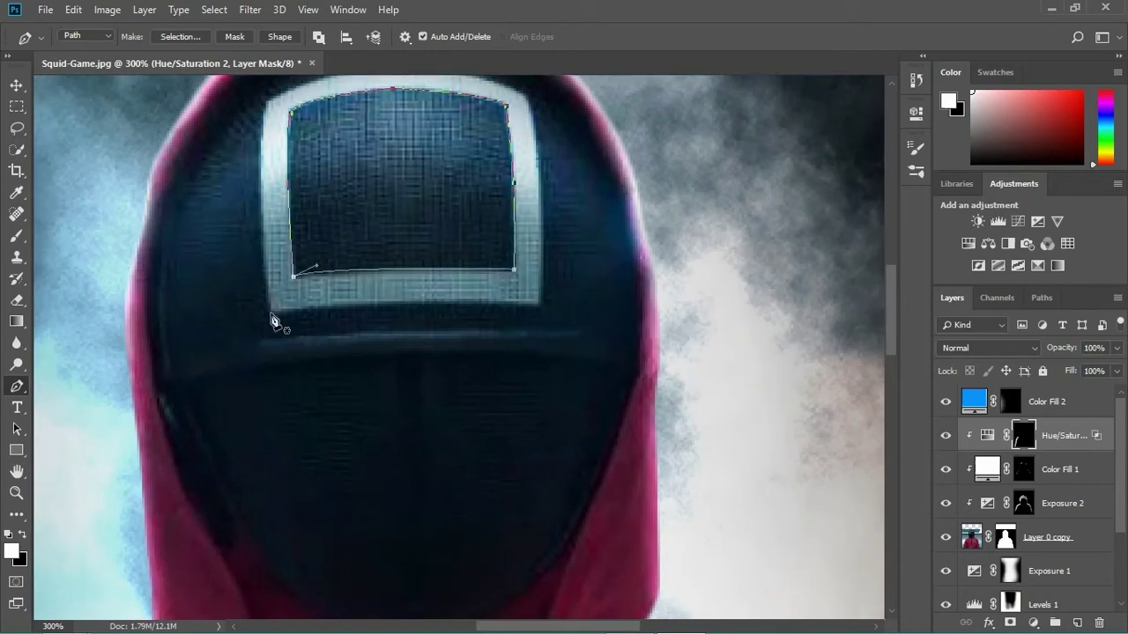
pyautogui.moveTo(529, 312); pyautogui.dragTo(542, 382)
pyautogui.keyDown('alt'); pyautogui.click(541, 306); pyautogui.keyUp('alt')
pyautogui.moveTo(537, 249); pyautogui.dragTo(531, 220)
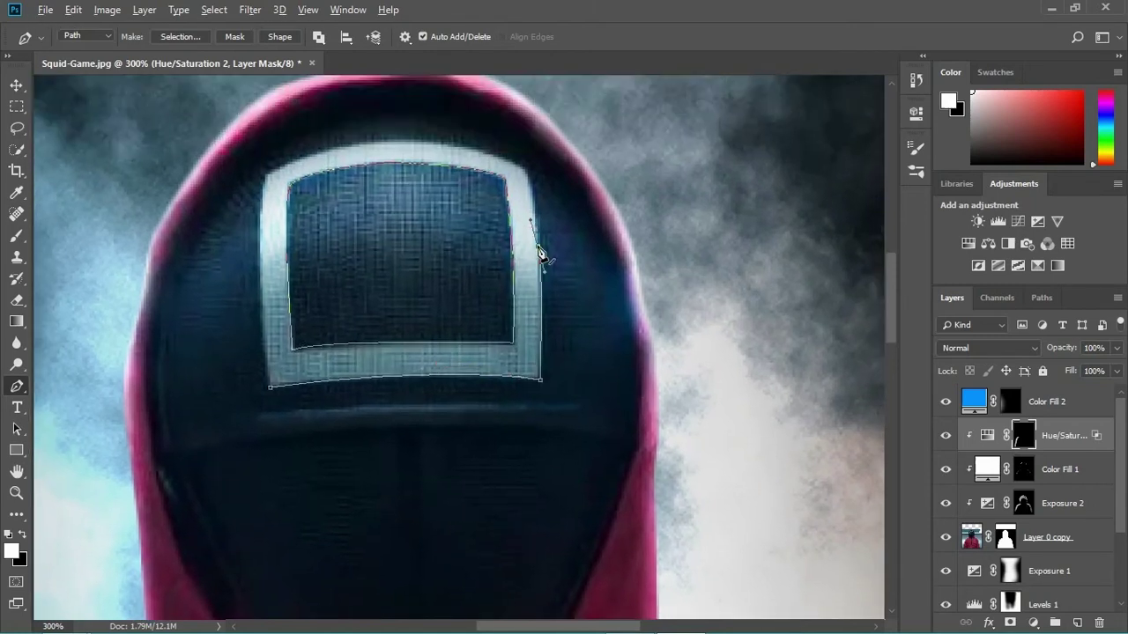
pyautogui.keyDown('alt'); pyautogui.click(537, 249); pyautogui.keyUp('alt')
pyautogui.moveTo(529, 171); pyautogui.dragTo(527, 162)
pyautogui.keyDown('alt'); pyautogui.click(529, 174); pyautogui.keyUp('alt')
pyautogui.moveTo(397, 141); pyautogui.dragTo(222, 204)
pyautogui.keyDown('alt'); pyautogui.click(397, 141); pyautogui.keyUp('alt')
pyautogui.keyDown('alt'); pyautogui.click(268, 174); pyautogui.keyUp('alt')
pyautogui.moveTo(261, 253); pyautogui.dragTo(266, 327)
pyautogui.keyDown('alt'); pyautogui.click(261, 254); pyautogui.keyUp('alt')
pyautogui.click(266, 389)
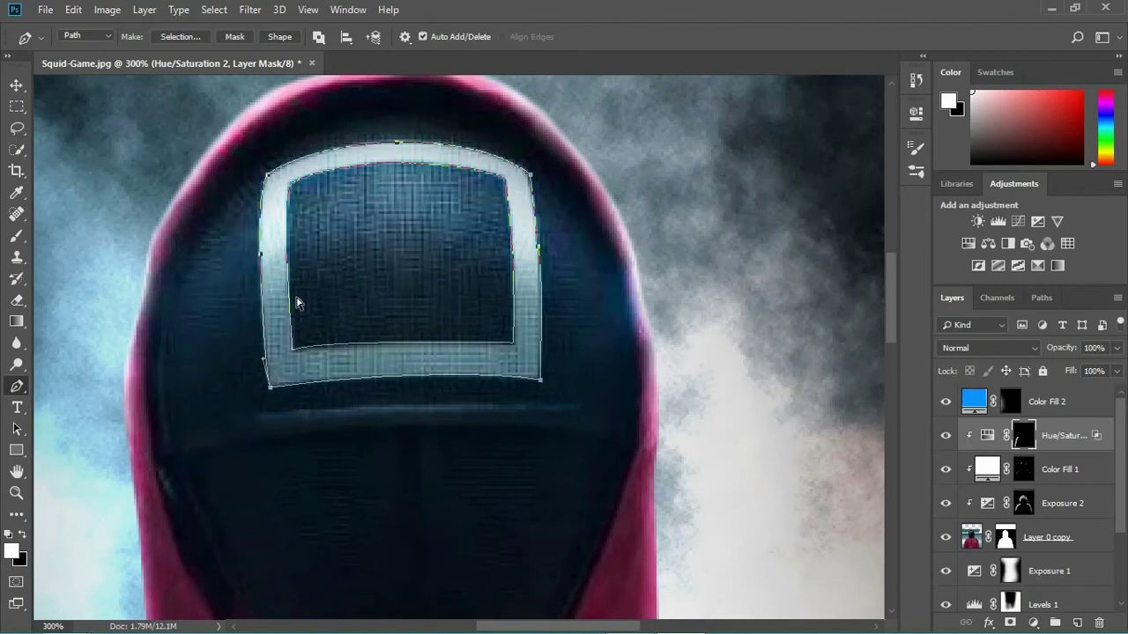
# - Fill the traced square outline with a Solid Color layer in light pink #ffabfe and hide the path
pyautogui.hotkey('ctrl', '-')
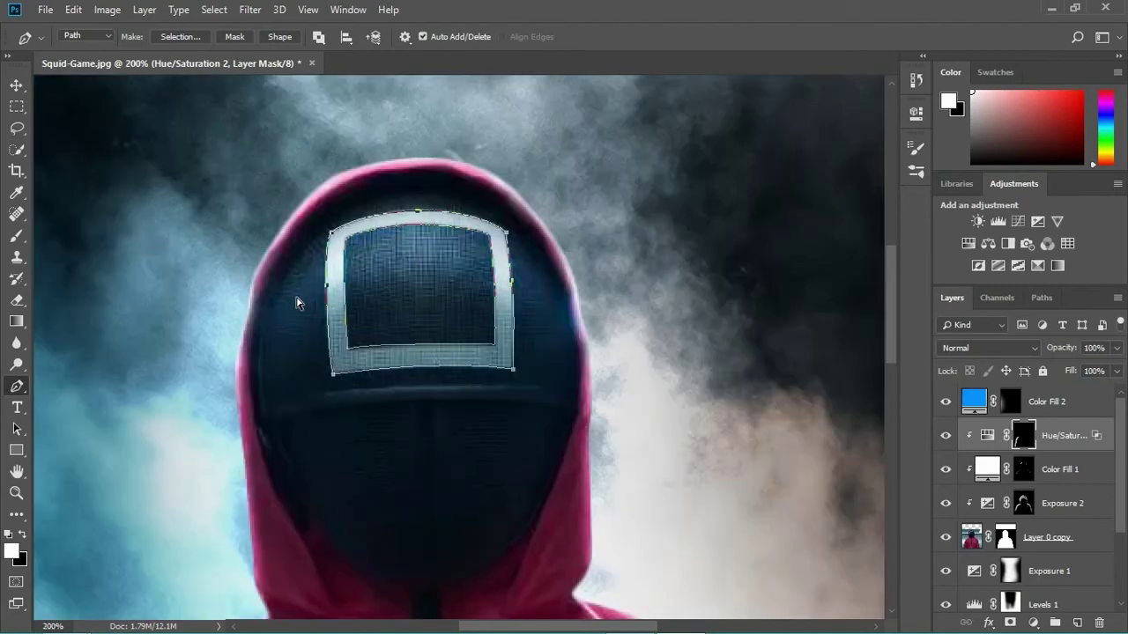
pyautogui.click(1038, 625)
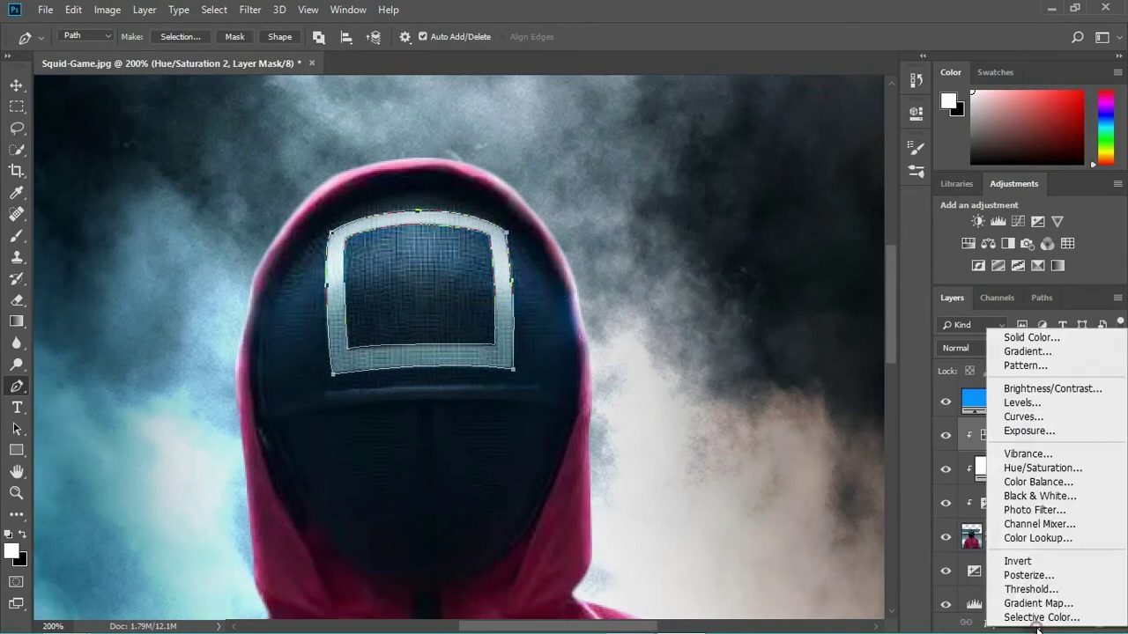
pyautogui.click(1046, 341)
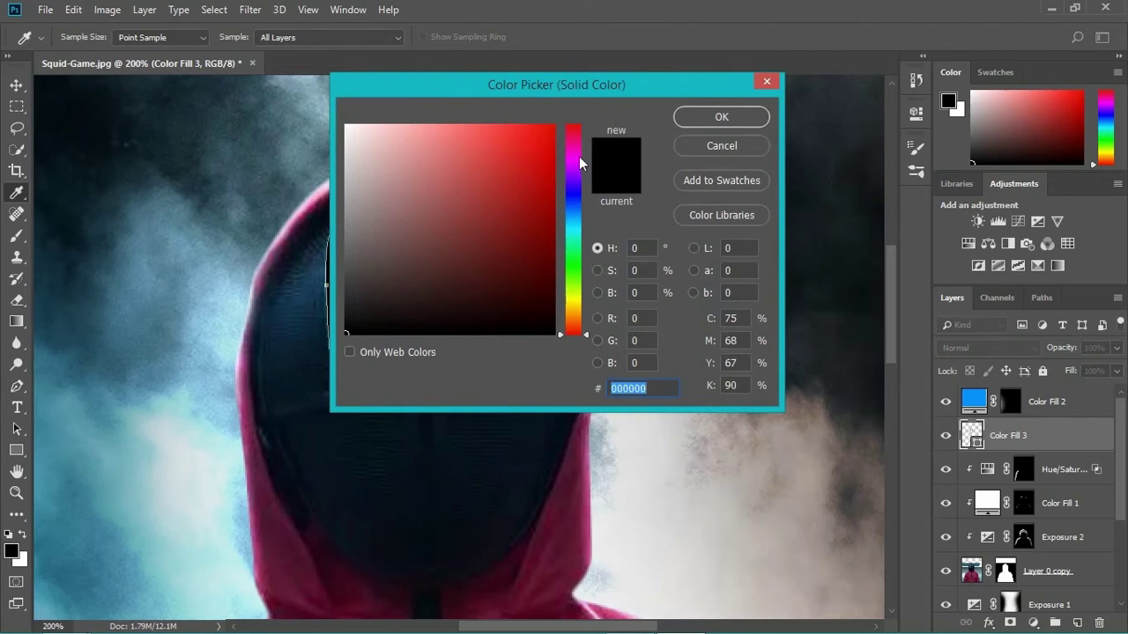
pyautogui.moveTo(579, 163)
pyautogui.mouseDown()
pyautogui.moveTo(578, 126)
pyautogui.moveTo(582, 160)
pyautogui.mouseUp()
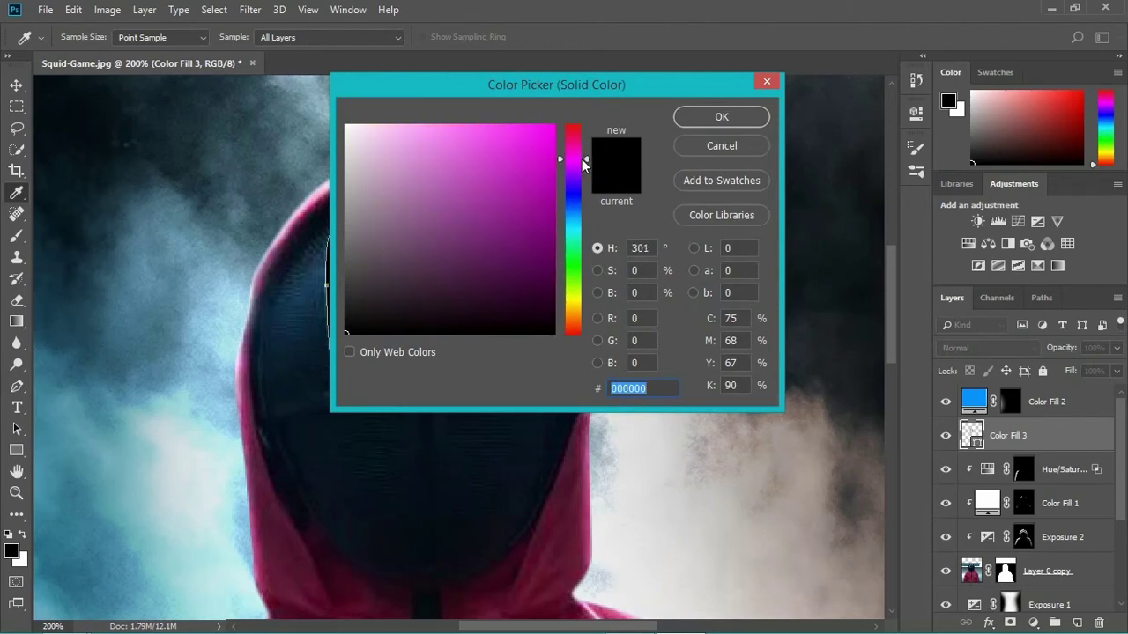
pyautogui.moveTo(526, 155); pyautogui.dragTo(432, 84)
pyautogui.moveTo(431, 85); pyautogui.dragTo(617, 138)
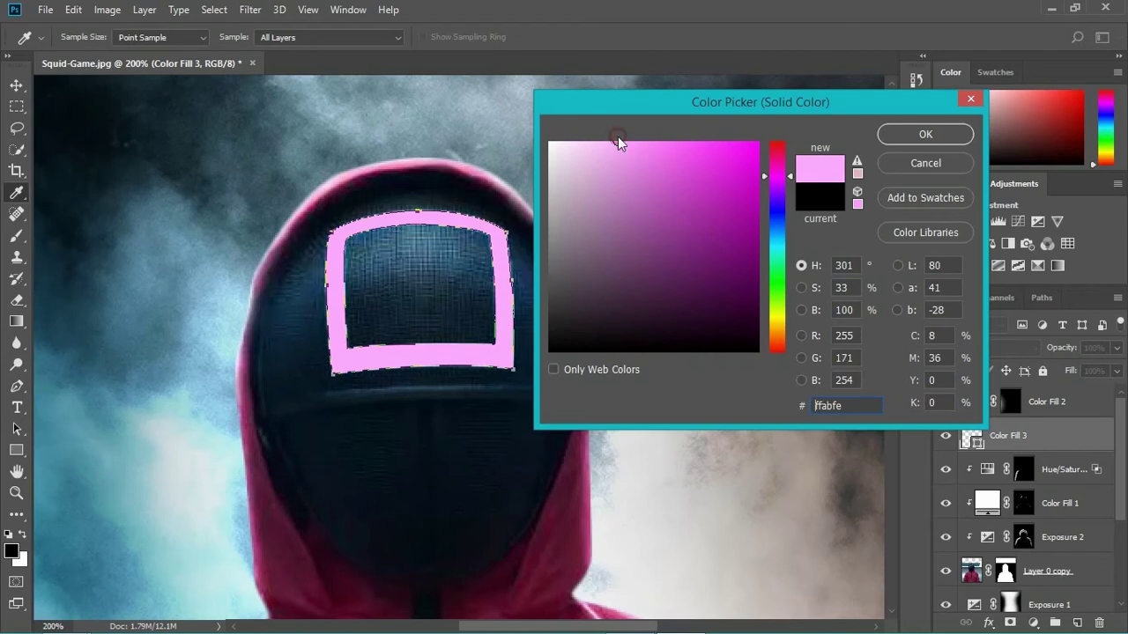
pyautogui.click(924, 135)
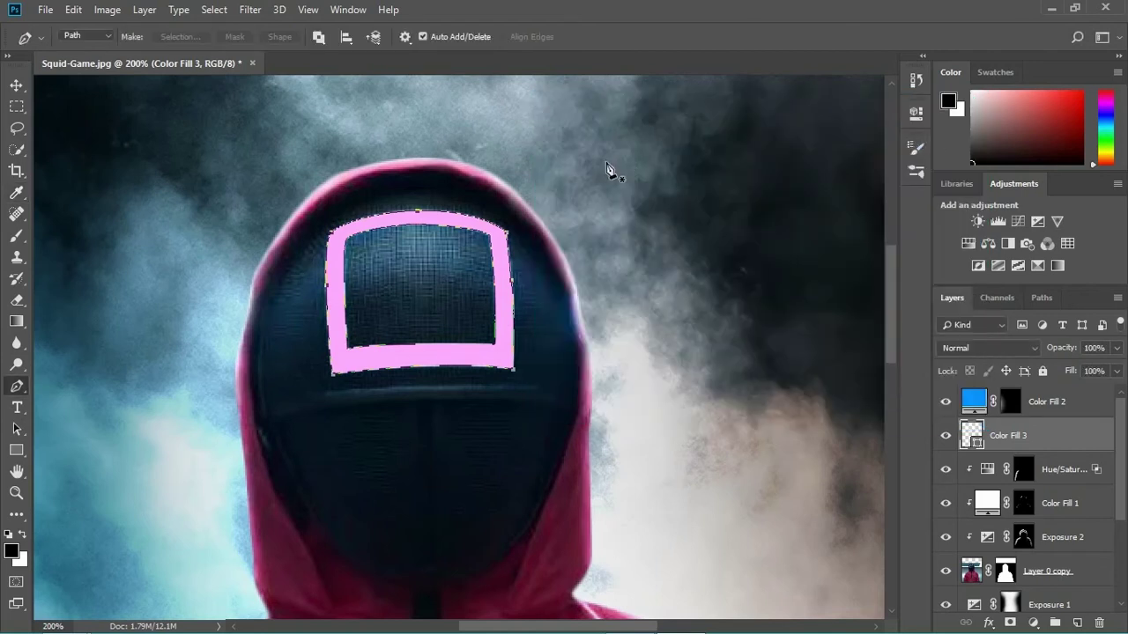
pyautogui.press('Return')
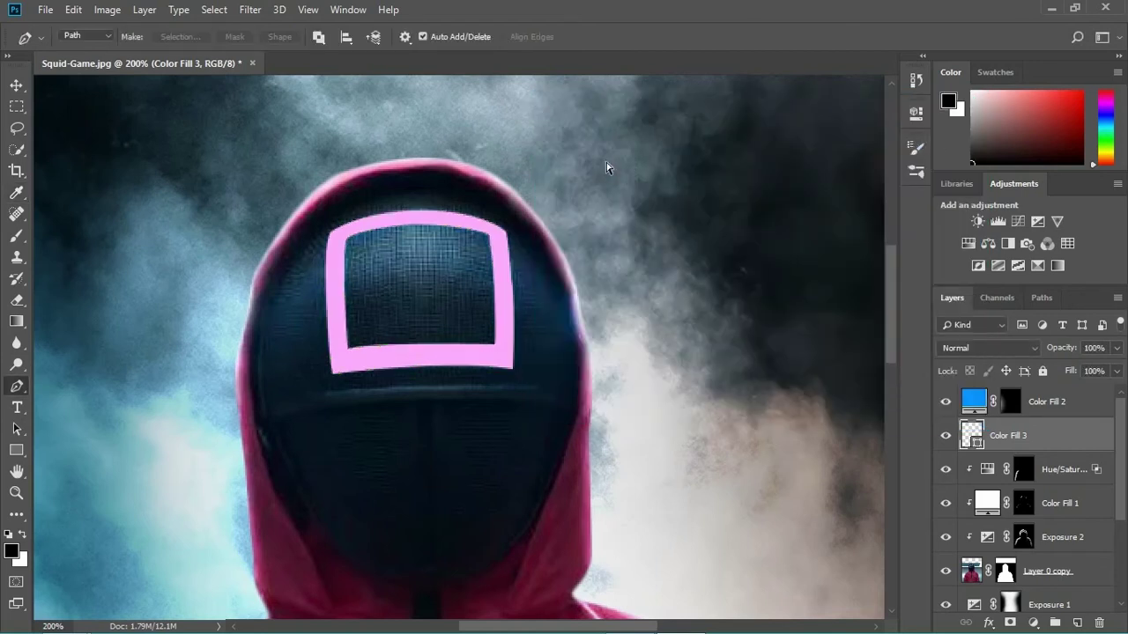
pyautogui.hotkey('ctrl', '-')
pyautogui.hotkey('ctrl', '-')
pyautogui.hotkey('ctrl', '+')
pyautogui.hotkey('ctrl', '+')
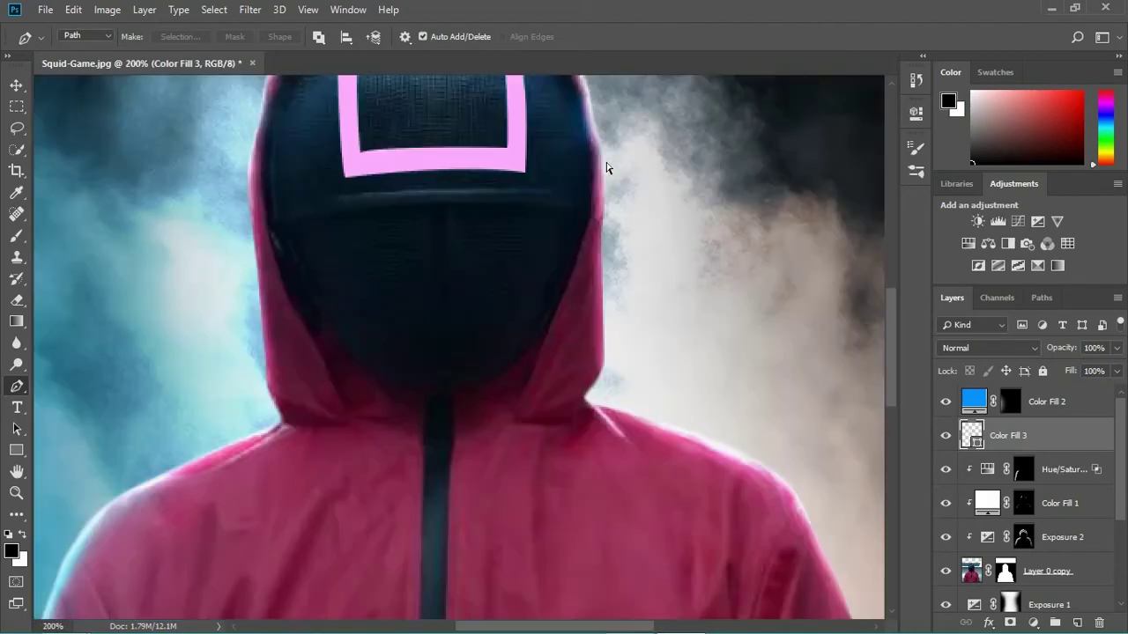
# - Add an Outer Glow to the pink square's fill layer with colour #ff8bd7, 21% spread and 10 px size
pyautogui.hotkey('ctrl', '-')
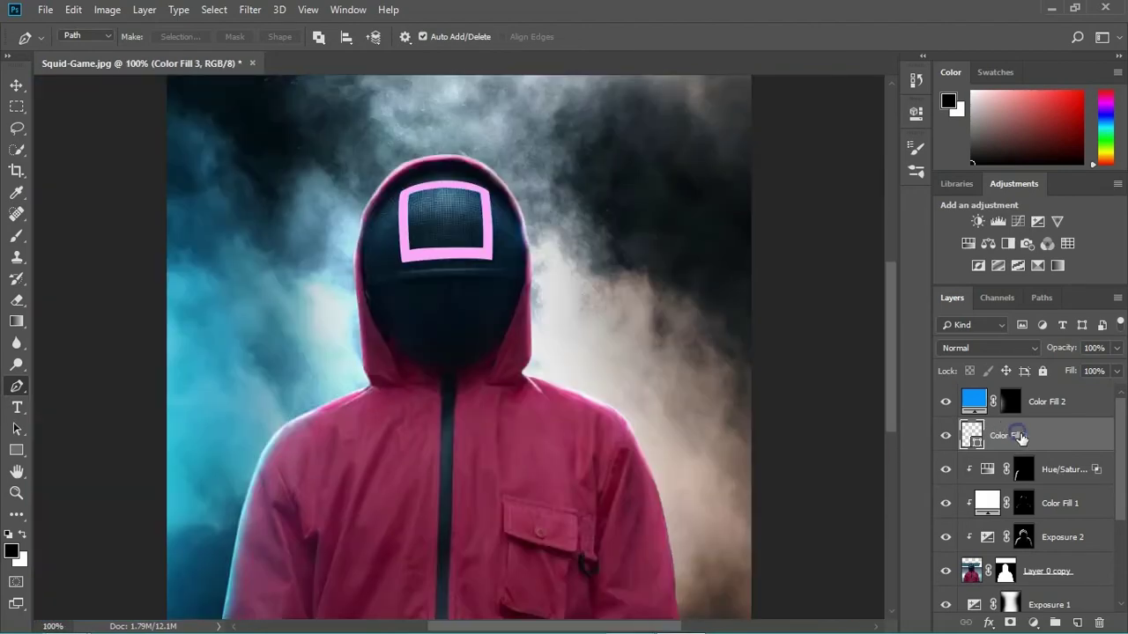
pyautogui.rightClick(1018, 435)
pyautogui.click(848, 23)
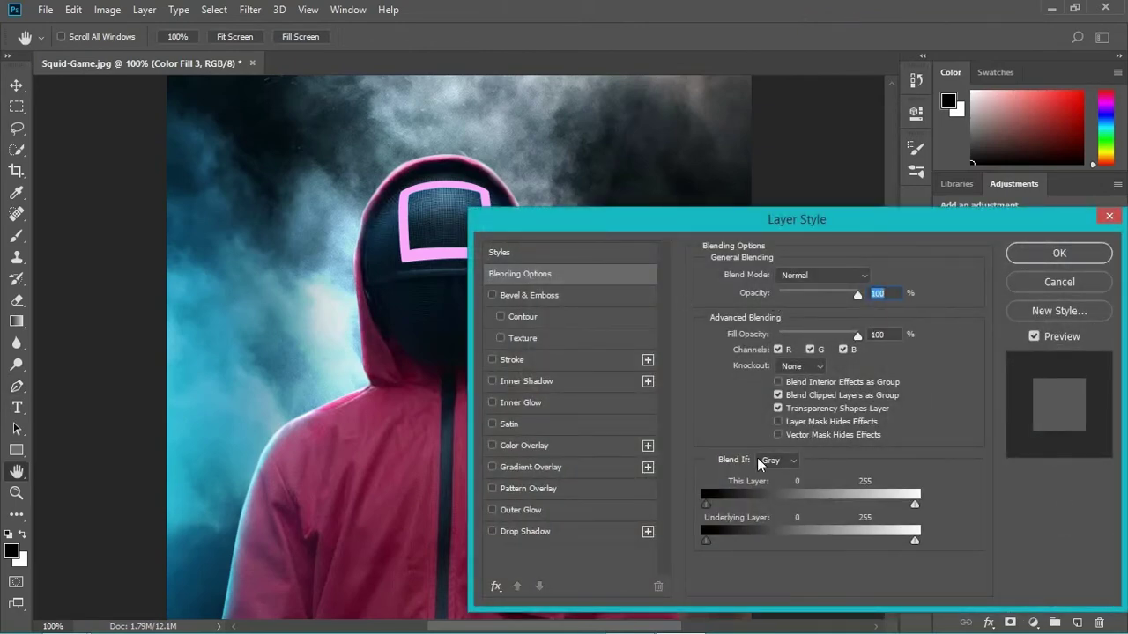
pyautogui.click(520, 511)
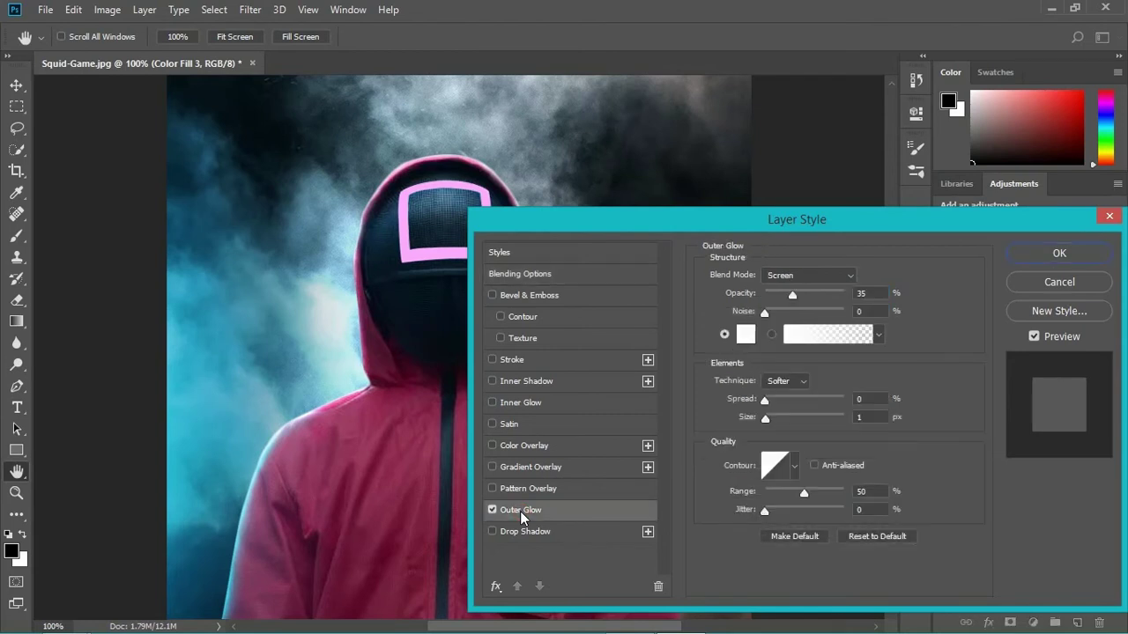
pyautogui.click(752, 340)
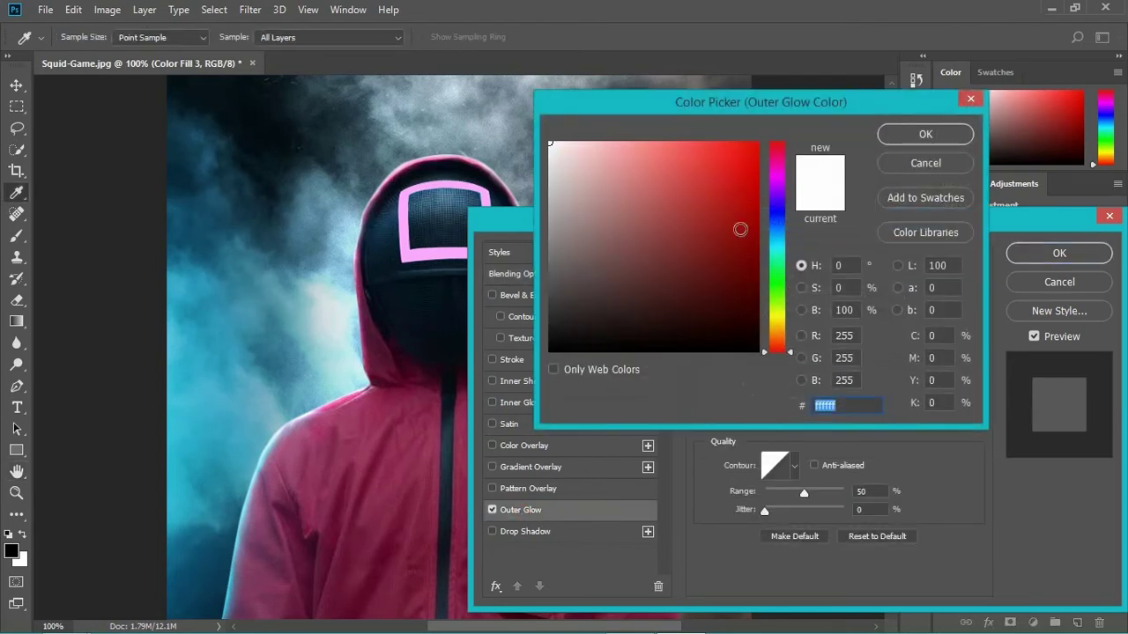
pyautogui.click(782, 164)
pyautogui.moveTo(616, 152)
pyautogui.mouseDown()
pyautogui.moveTo(631, 134)
pyautogui.moveTo(646, 145)
pyautogui.mouseUp()
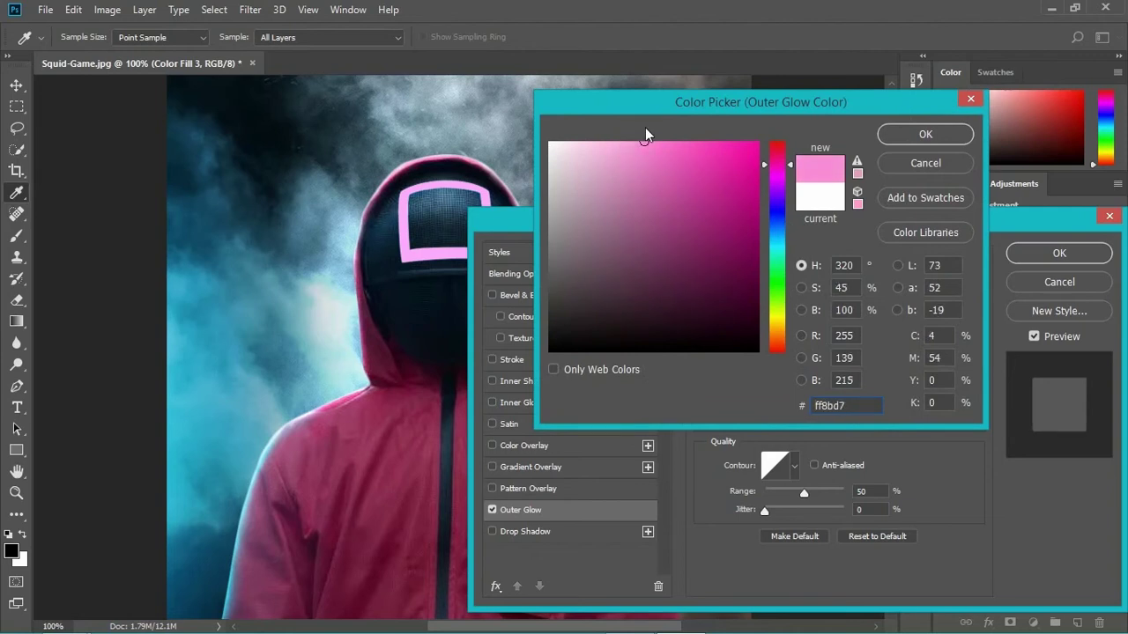
pyautogui.click(921, 136)
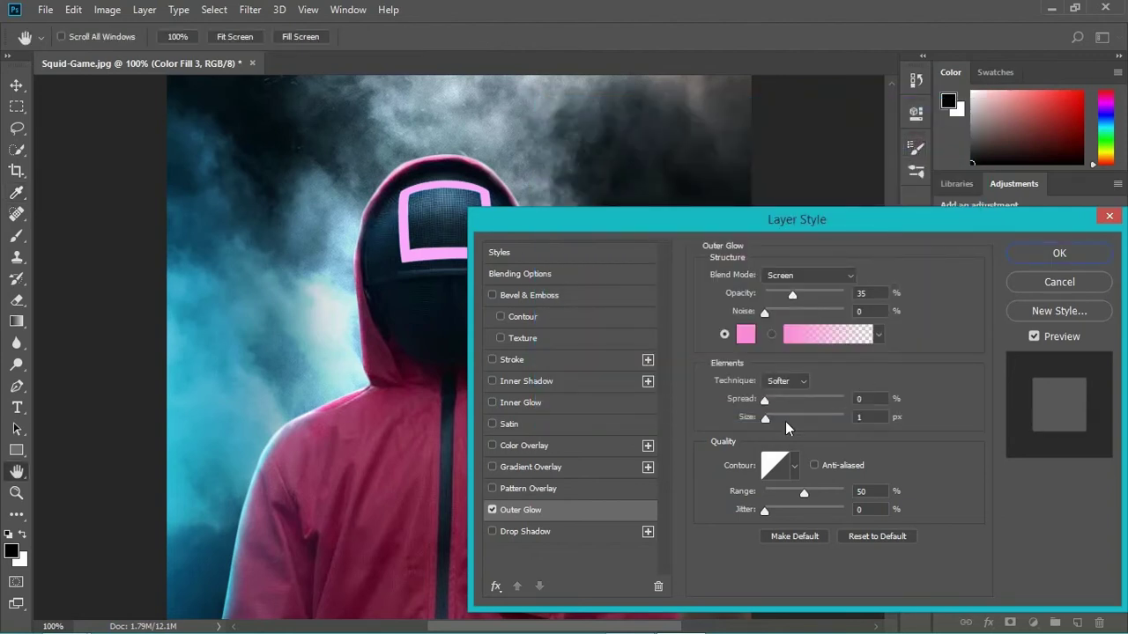
pyautogui.click(773, 418)
pyautogui.moveTo(764, 400)
pyautogui.mouseDown()
pyautogui.moveTo(801, 415)
pyautogui.moveTo(771, 421)
pyautogui.mouseUp()
# - Add an Inner Glow to the pink square with colour #ff00f6, 18% choke and 27 px size
pyautogui.click(528, 403)
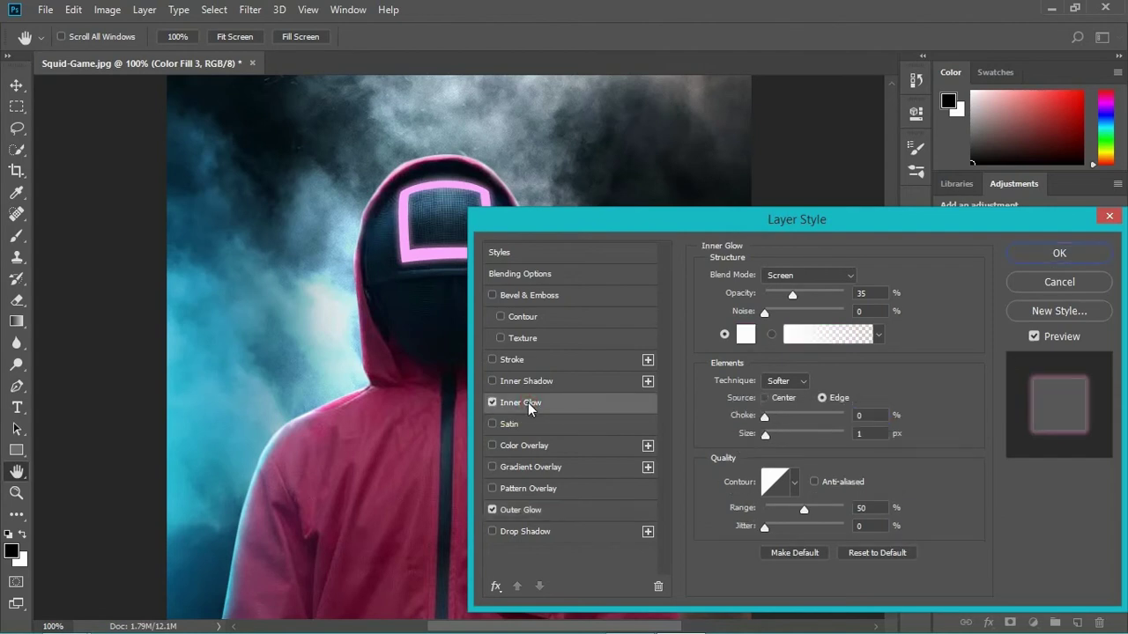
pyautogui.click(745, 334)
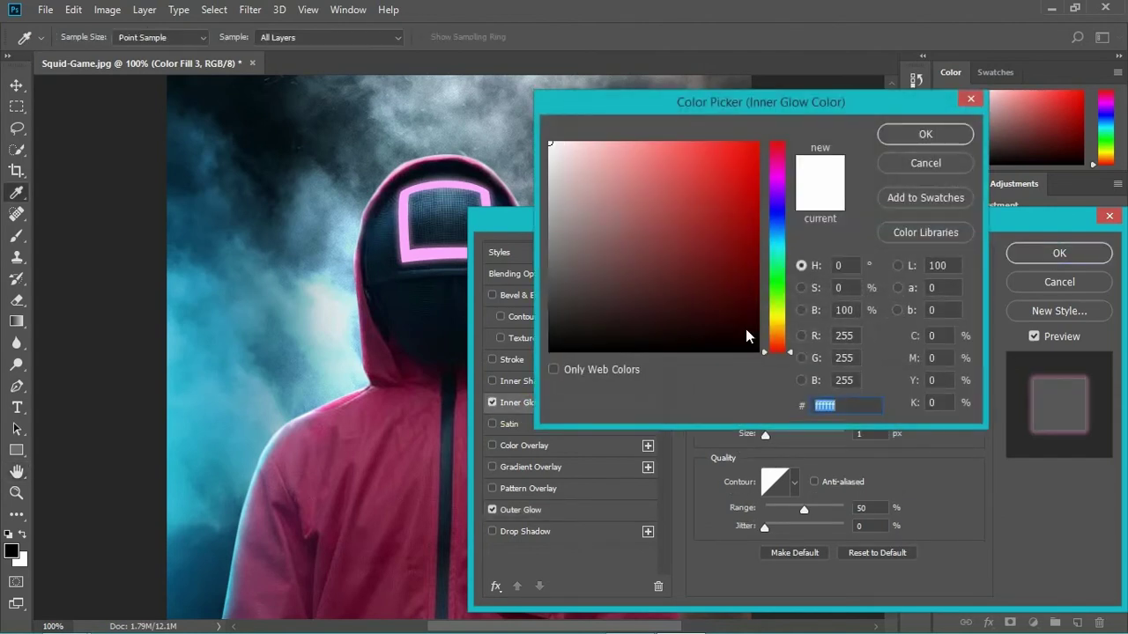
pyautogui.click(777, 175)
pyautogui.click(624, 143)
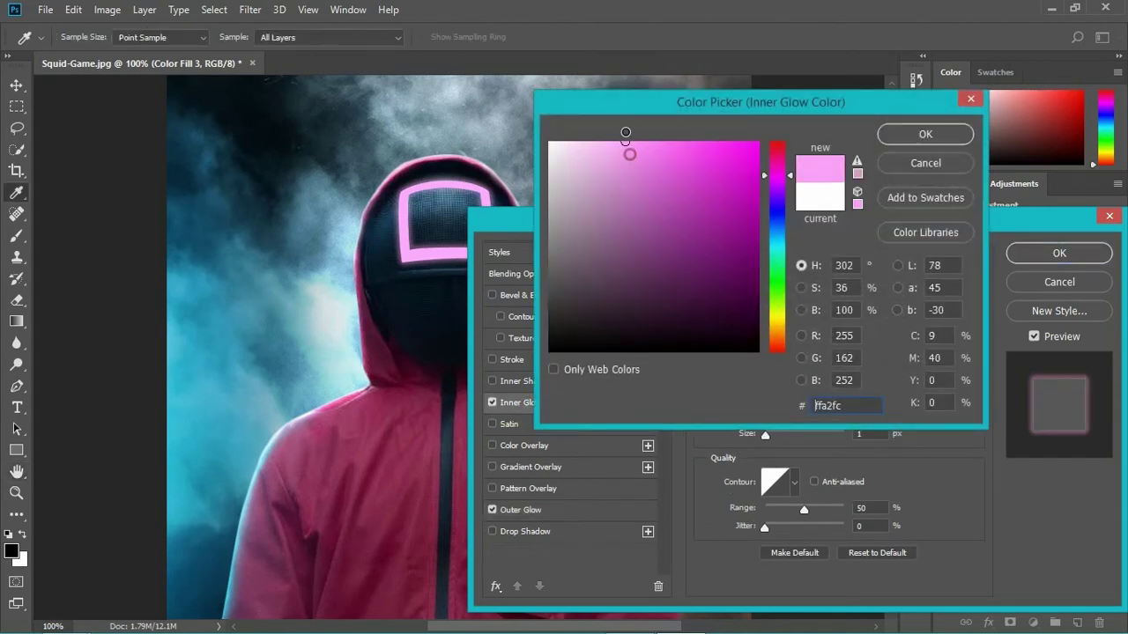
pyautogui.click(628, 141)
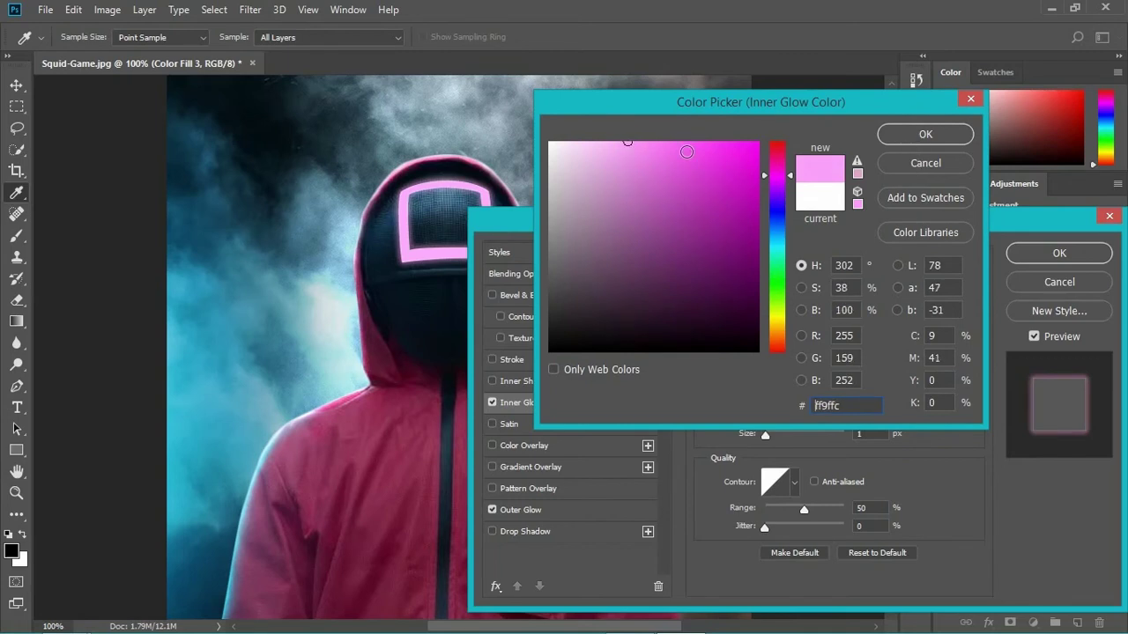
pyautogui.moveTo(686, 152); pyautogui.dragTo(823, 144)
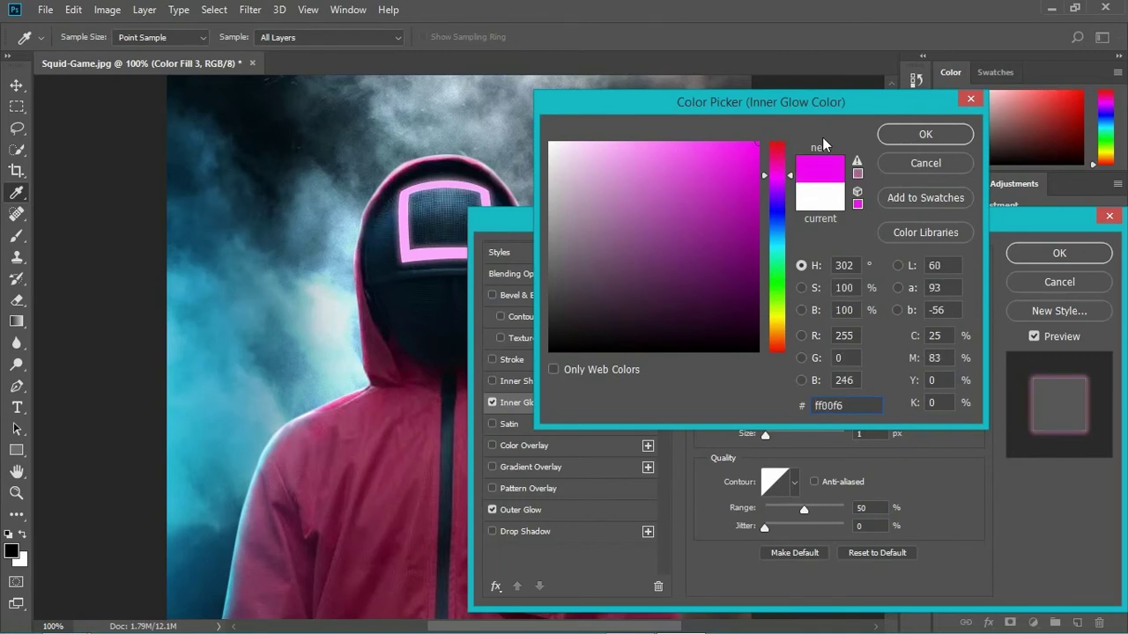
pyautogui.click(925, 134)
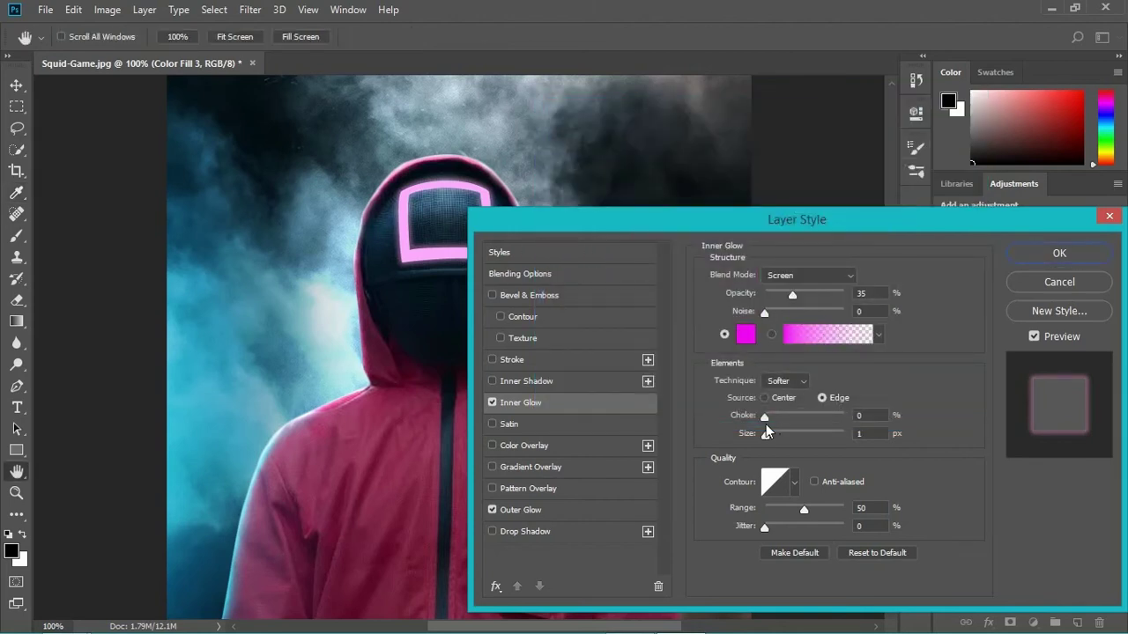
pyautogui.moveTo(767, 419)
pyautogui.mouseDown()
pyautogui.moveTo(788, 422)
pyautogui.moveTo(781, 433)
pyautogui.mouseUp()
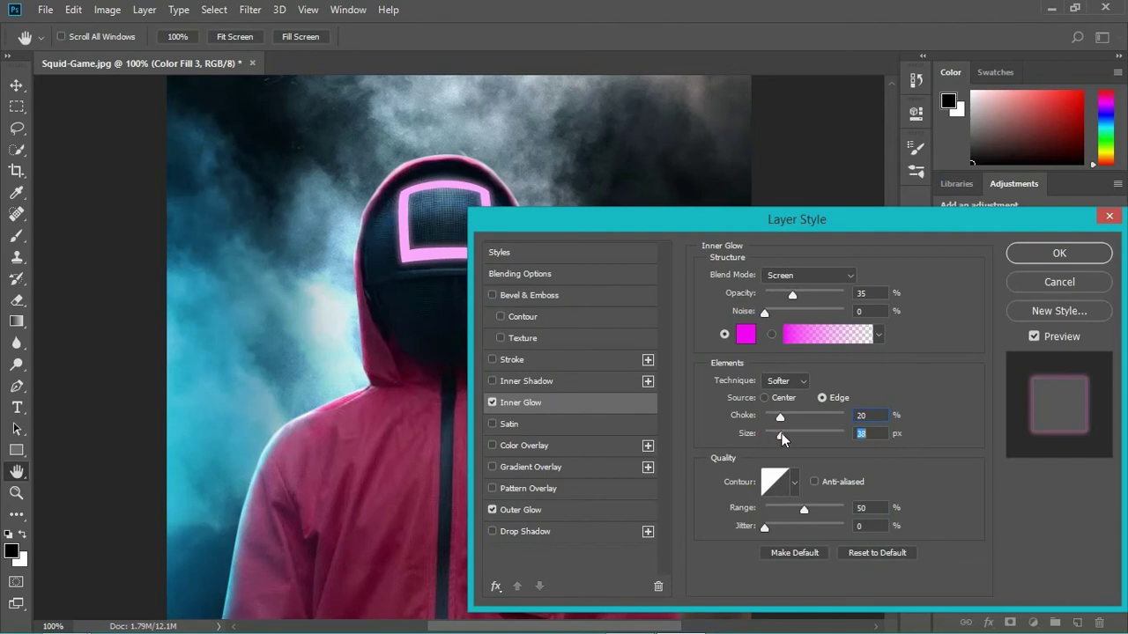
pyautogui.click(779, 414)
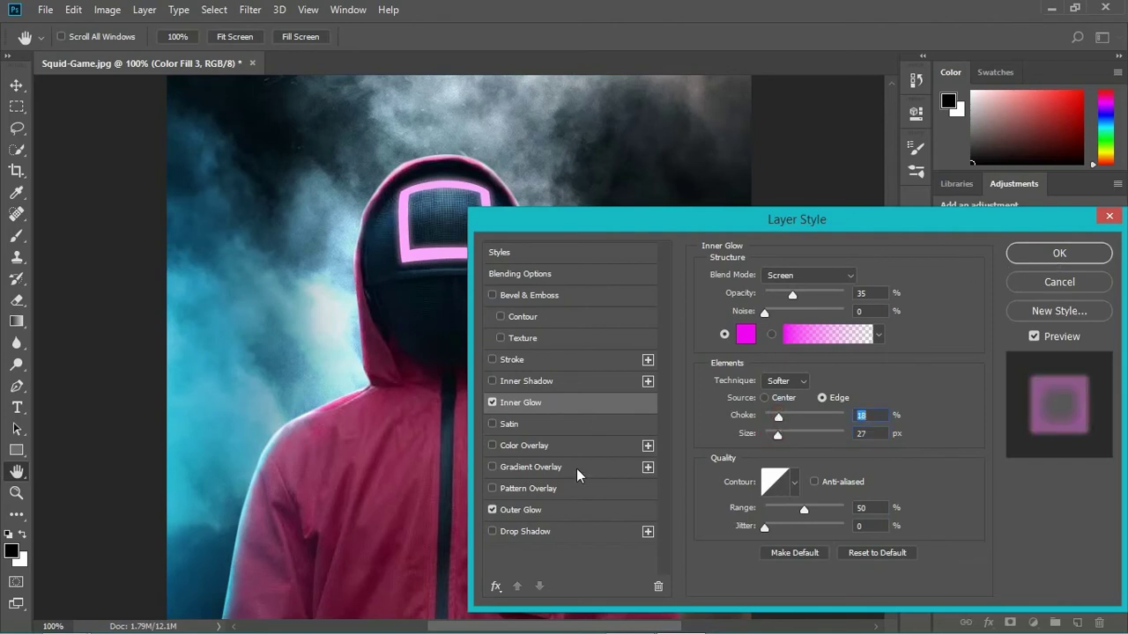
# - Change the square's Outer Glow colour to saturated pink #ff00a8
pyautogui.click(573, 511)
pyautogui.click(747, 339)
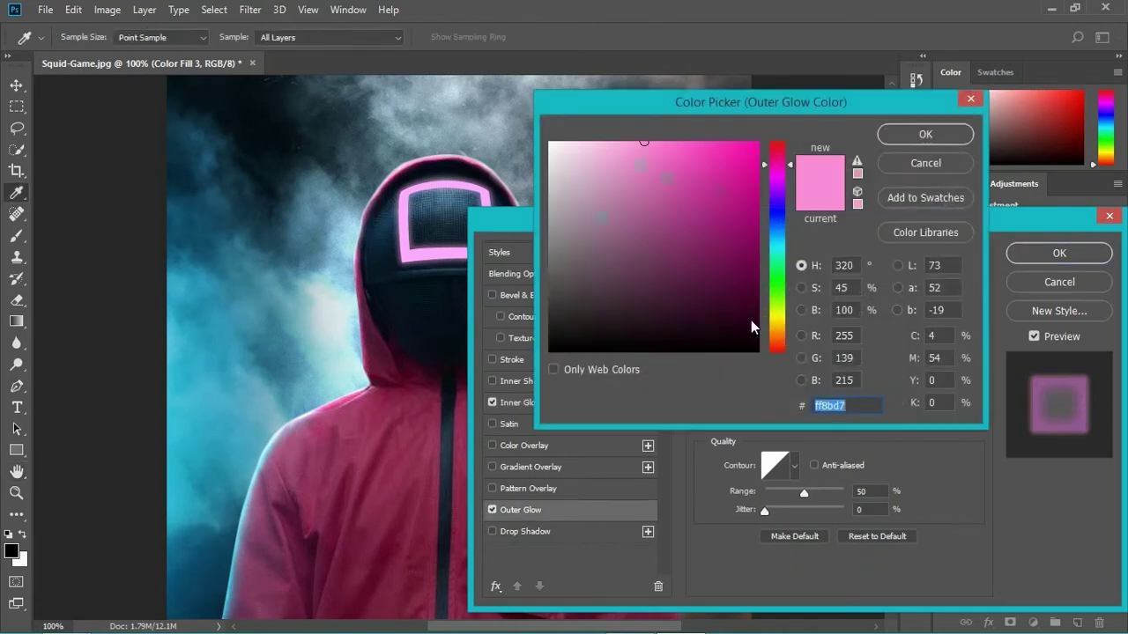
pyautogui.moveTo(731, 151); pyautogui.dragTo(769, 137)
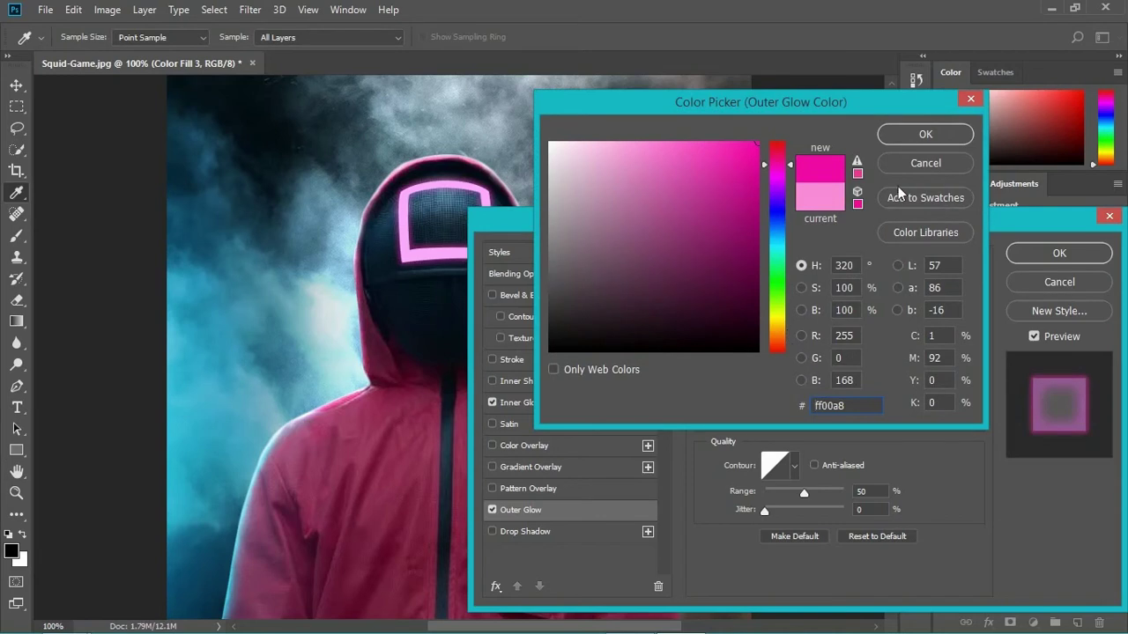
pyautogui.click(925, 134)
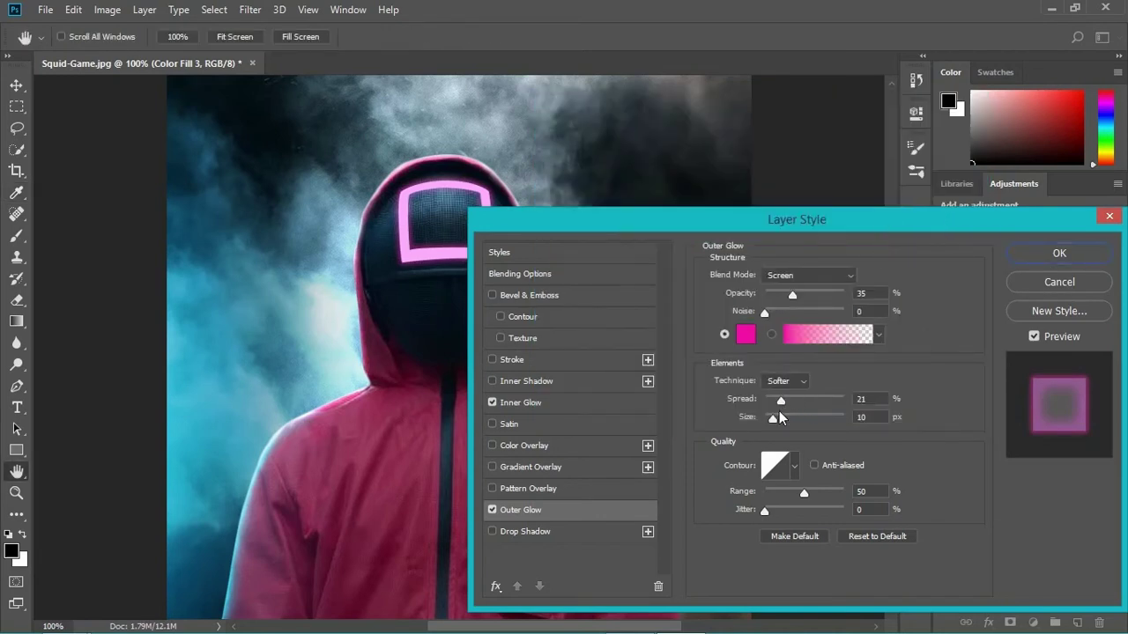
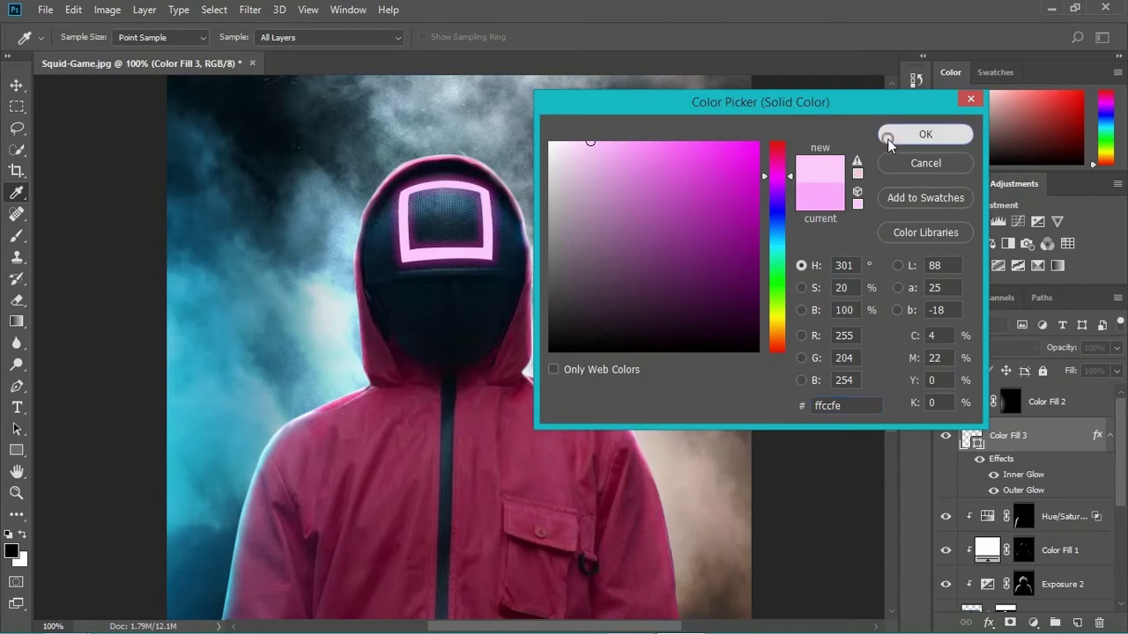
# - Change the glowing square's fill colour to pale pink #ffccfe
pyautogui.click(887, 139)
pyautogui.hotkey('ctrl', '-')
pyautogui.hotkey('ctrl', '-')
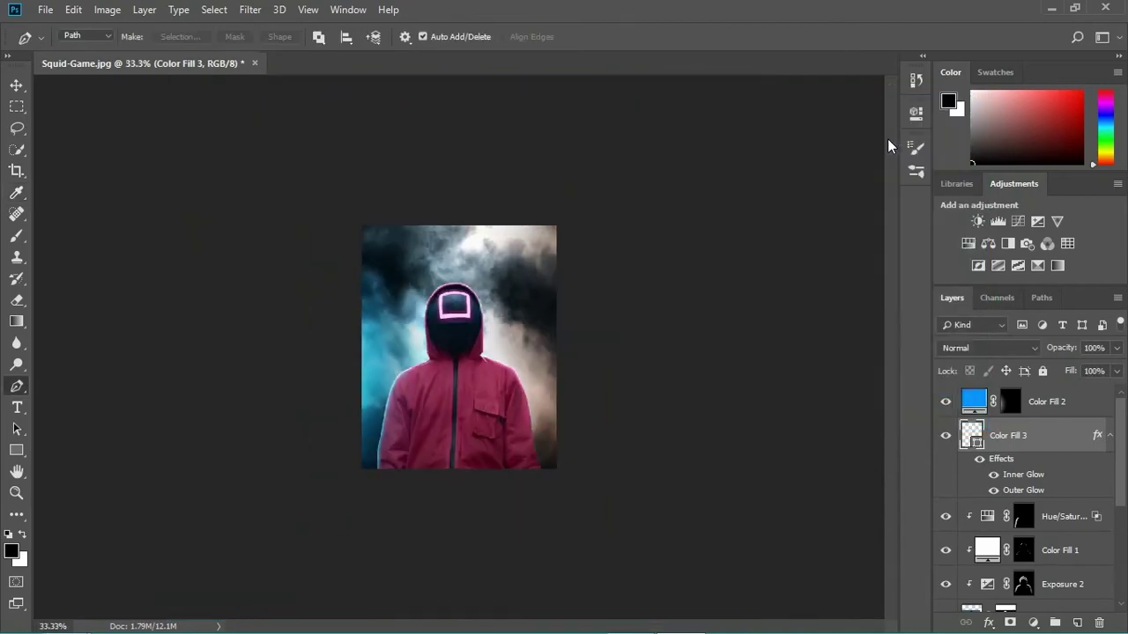
pyautogui.hotkey('ctrl', '+')
pyautogui.hotkey('ctrl', '+')
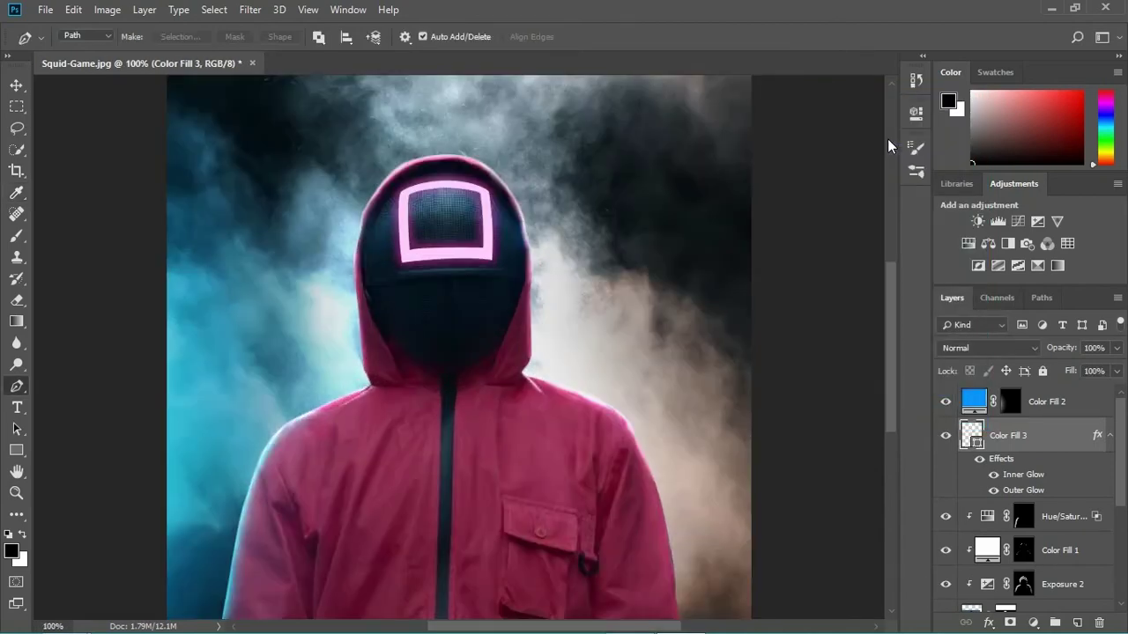
pyautogui.hotkey('ctrl', '+')
pyautogui.hotkey('ctrl', '-')
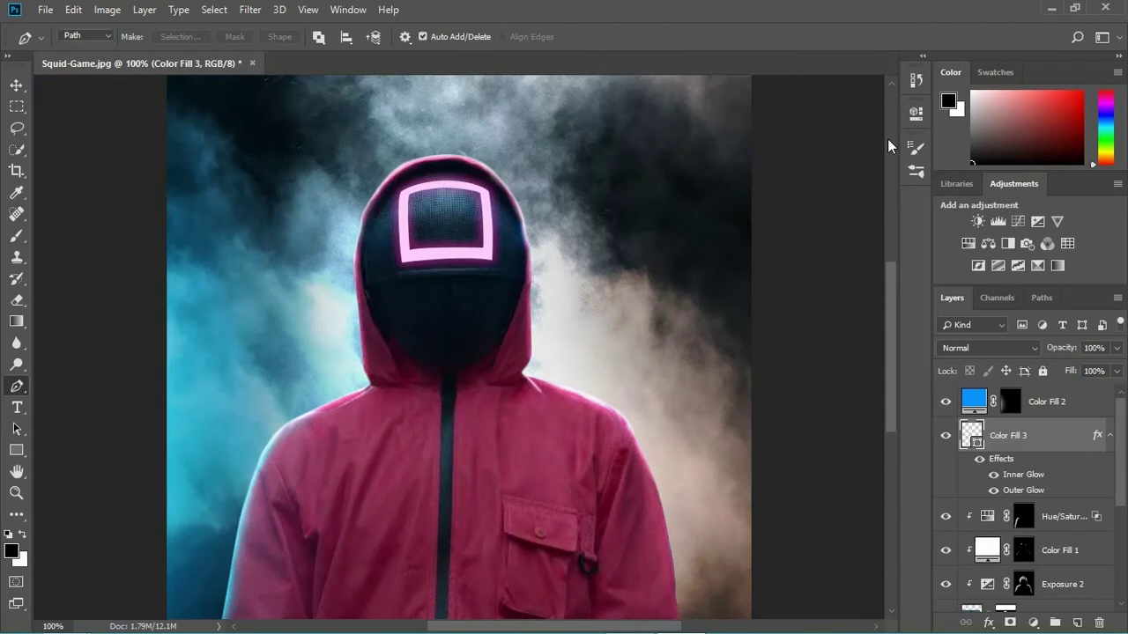
# - Add a Solid Color fill layer in saturated magenta with hue 296° directly above the square's layer
pyautogui.click(1035, 623)
pyautogui.click(1035, 329)
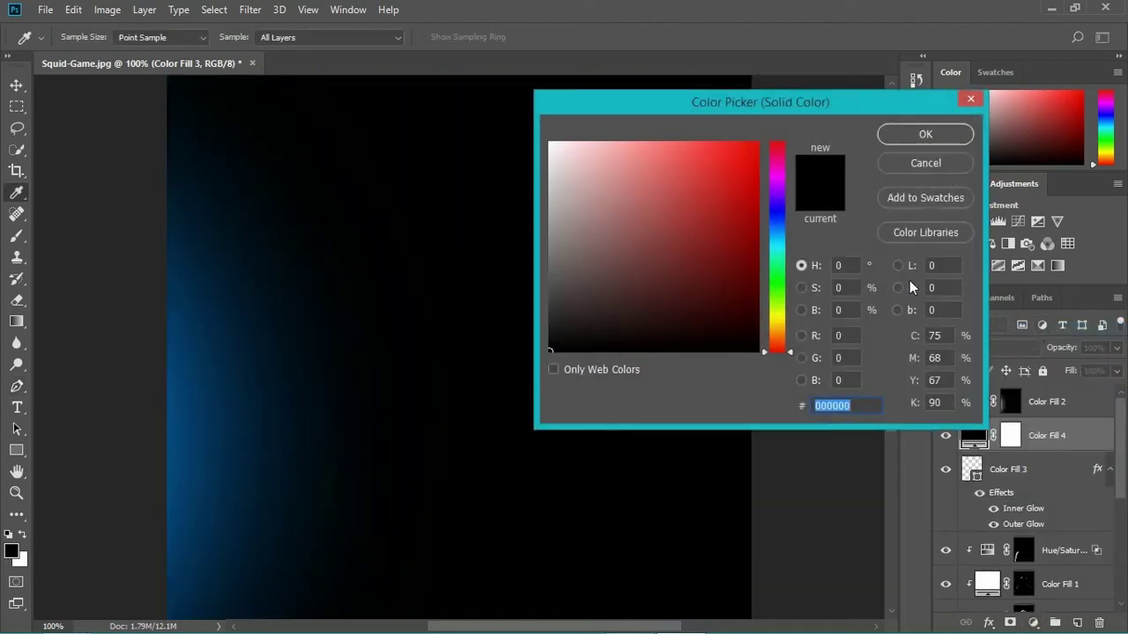
pyautogui.moveTo(778, 225); pyautogui.dragTo(780, 179)
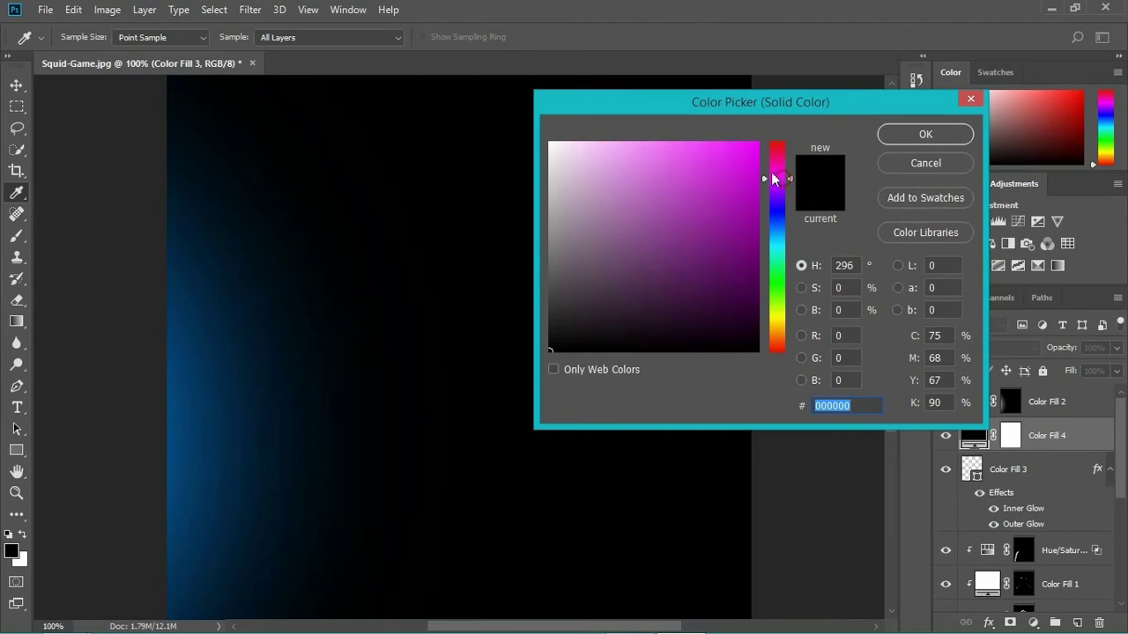
pyautogui.click(756, 143)
pyautogui.click(922, 139)
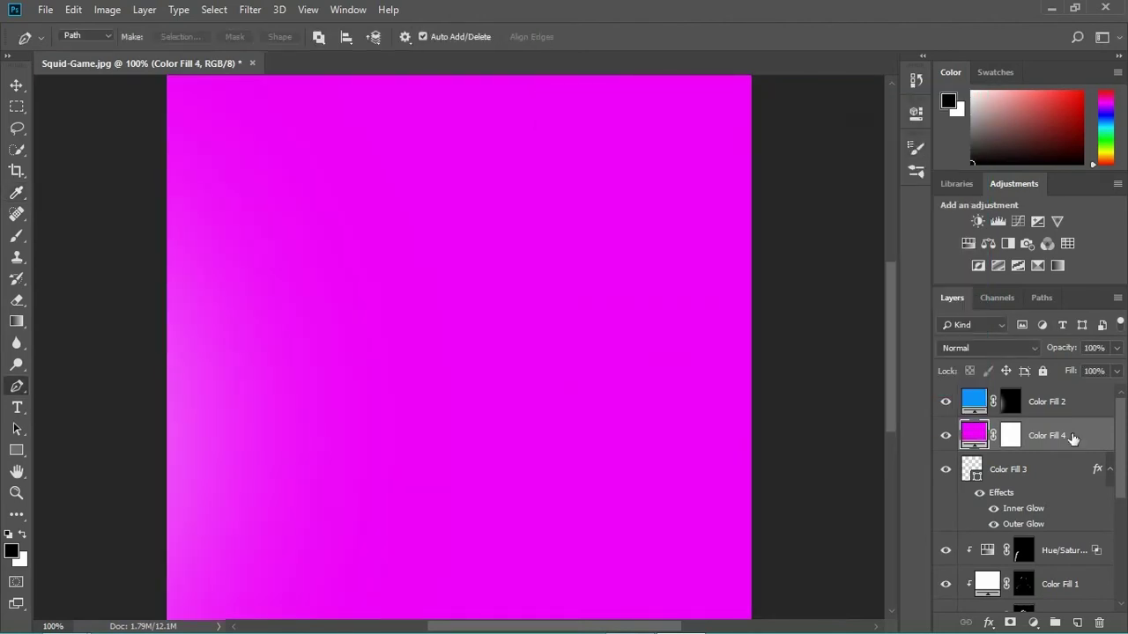
# - Set the magenta fill layer's blend mode to Linear Dodge (Add) and invert its layer mask to black
pyautogui.click(1032, 349)
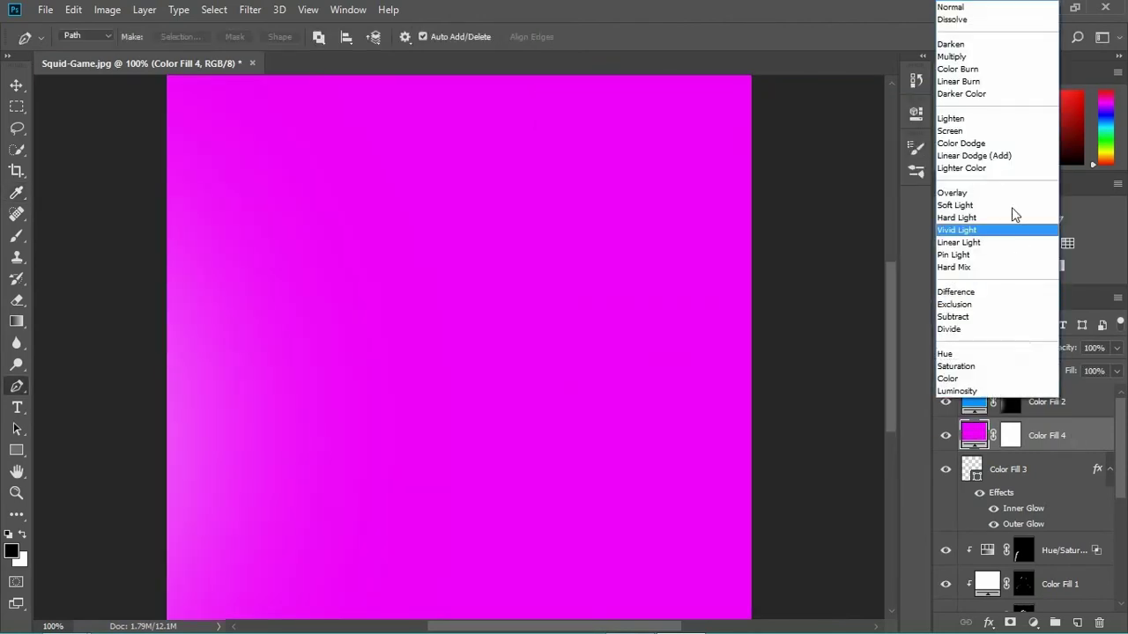
pyautogui.click(1003, 157)
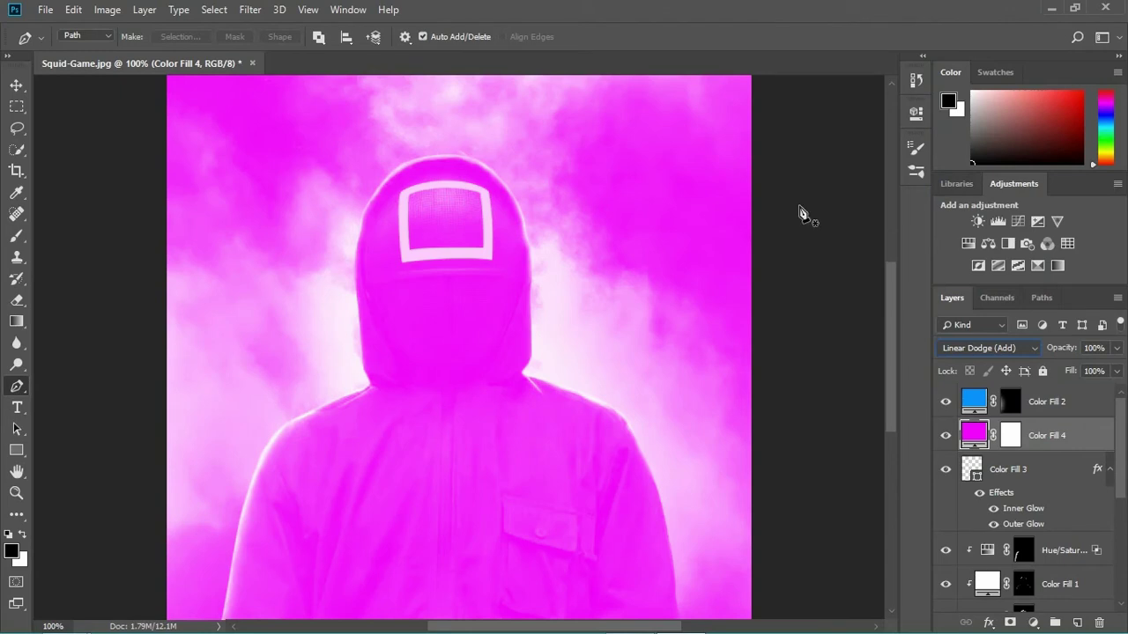
pyautogui.click(1008, 436)
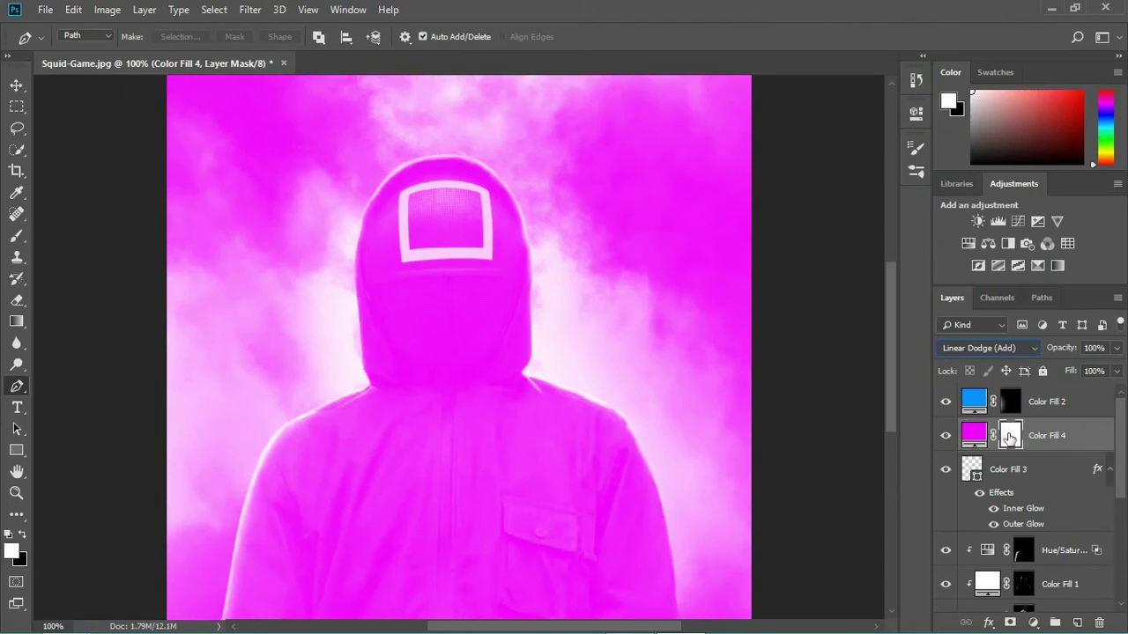
pyautogui.hotkey('ctrl', 'i')
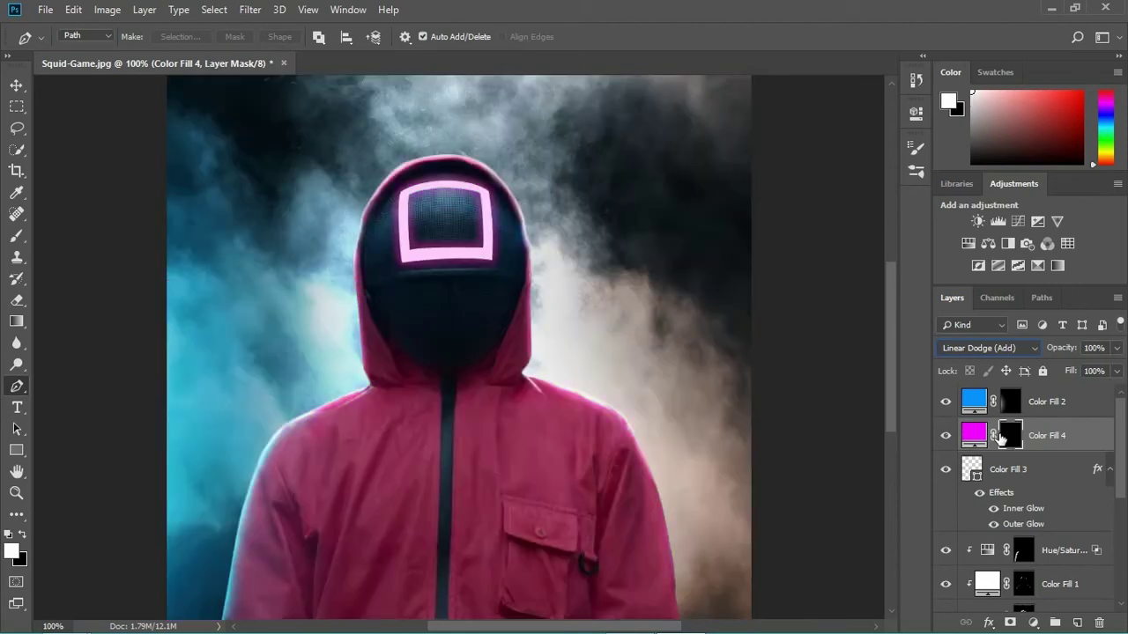
# - Paint a magenta glow over the face mask around the square using a white 125 px brush at 24% opacity and 31% flow
pyautogui.click(17, 235)
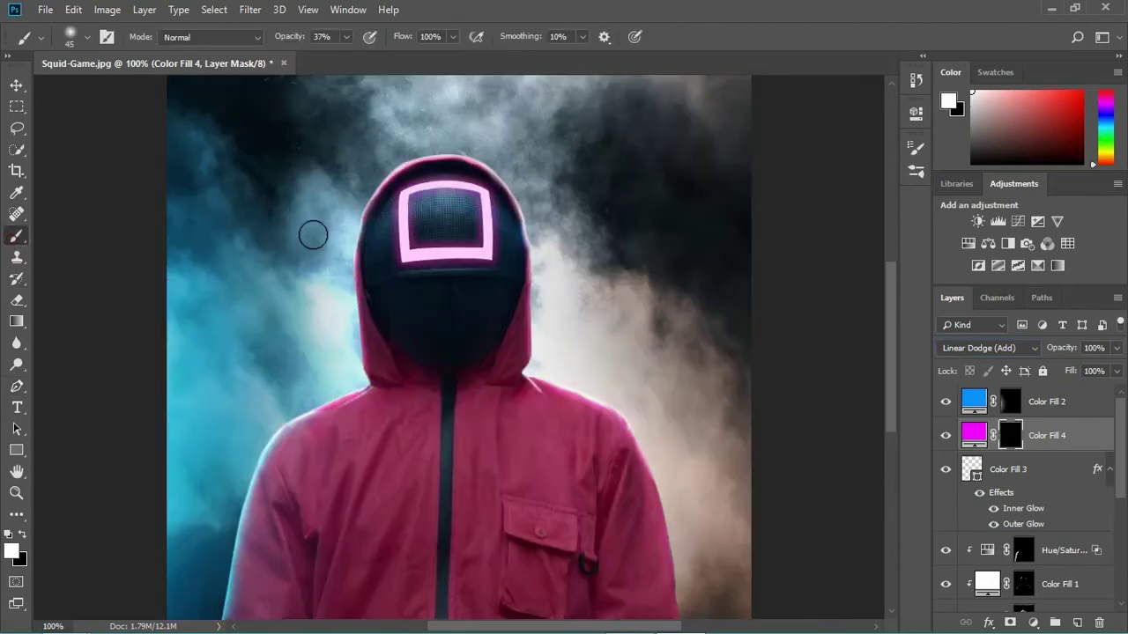
pyautogui.click(347, 36)
pyautogui.moveTo(347, 56); pyautogui.dragTo(337, 58)
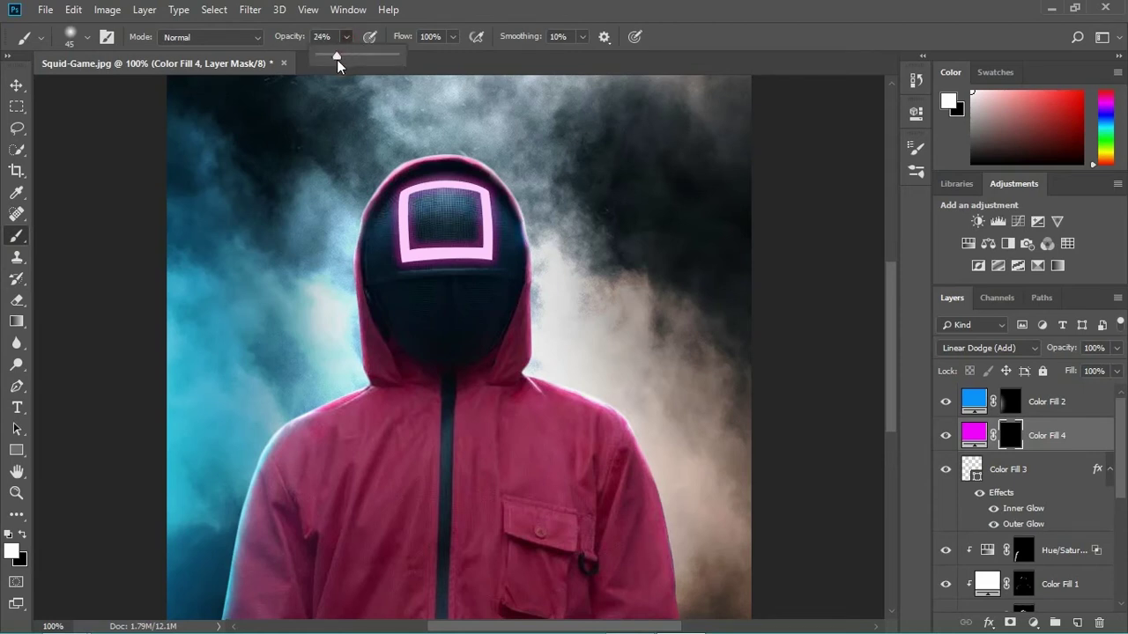
pyautogui.click(453, 36)
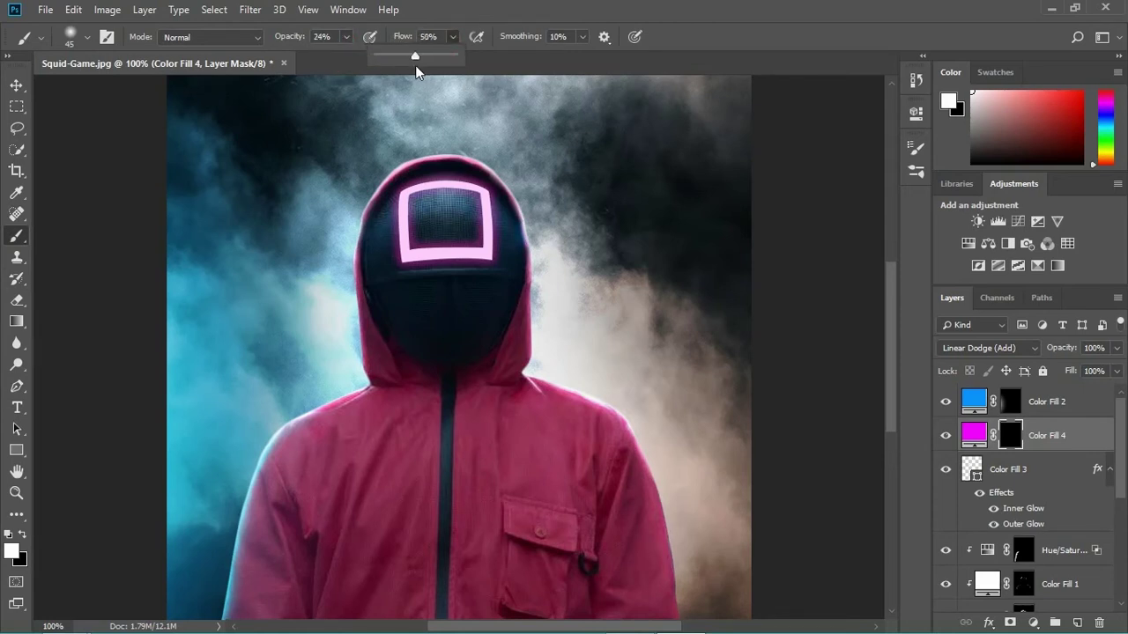
pyautogui.moveTo(415, 64); pyautogui.dragTo(401, 64)
pyautogui.press(']')
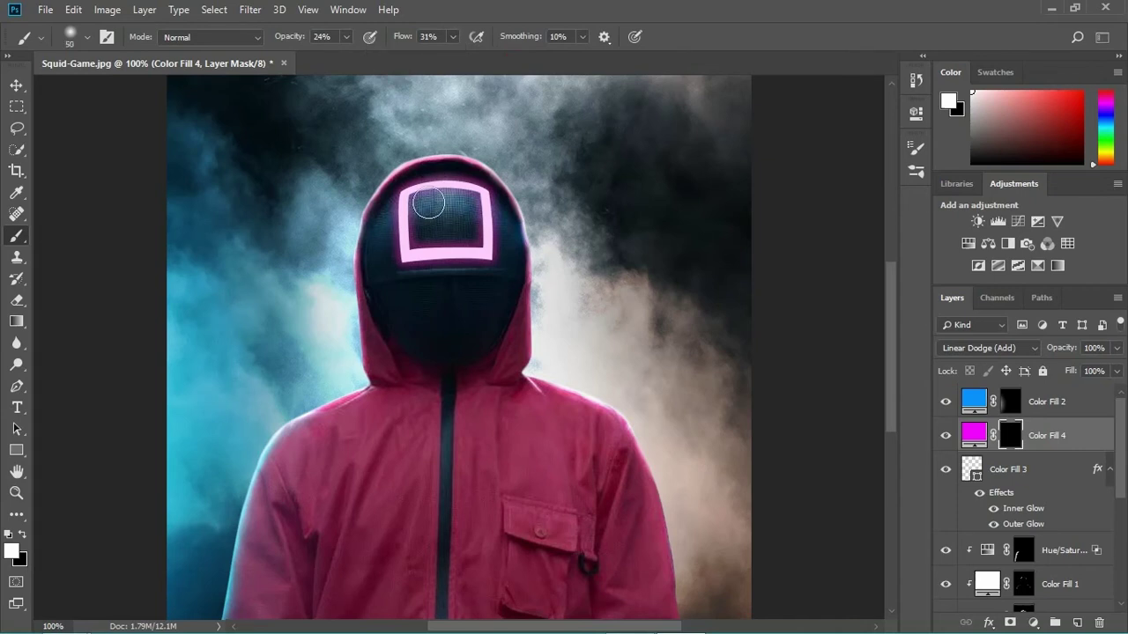
pyautogui.press(']')
pyautogui.press(']')
pyautogui.press(']')
pyautogui.press(']')
pyautogui.press(']')
pyautogui.press(']')
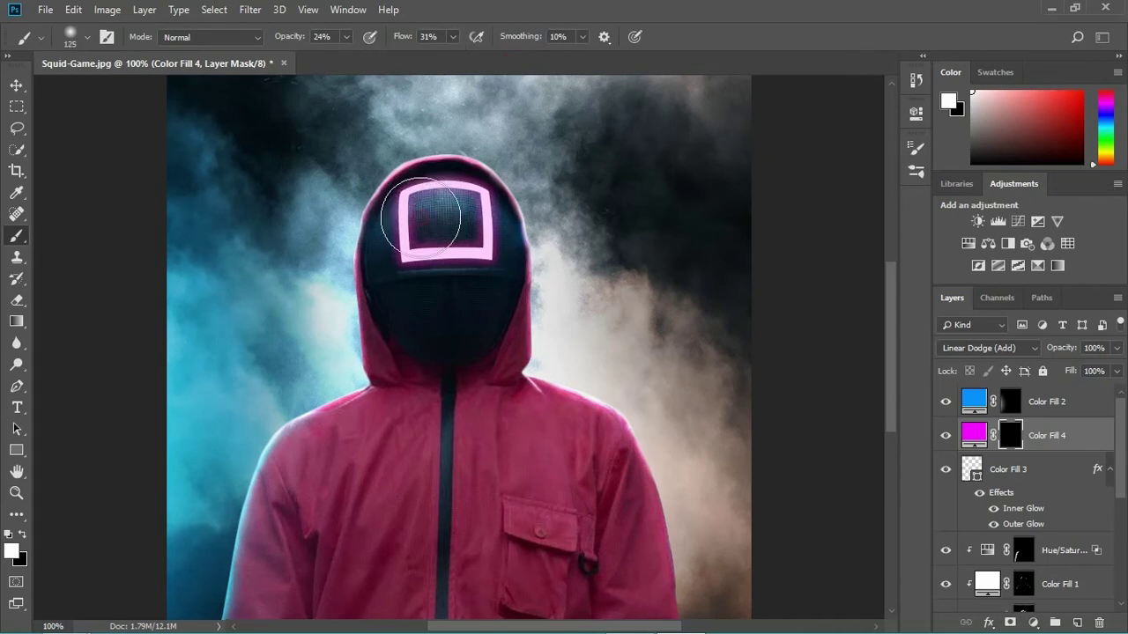
pyautogui.moveTo(420, 218)
pyautogui.mouseDown()
pyautogui.moveTo(441, 236)
pyautogui.moveTo(477, 204)
pyautogui.moveTo(440, 191)
pyautogui.moveTo(381, 233)
pyautogui.moveTo(476, 246)
pyautogui.mouseUp()
pyautogui.hotkey('ctrl', '-')
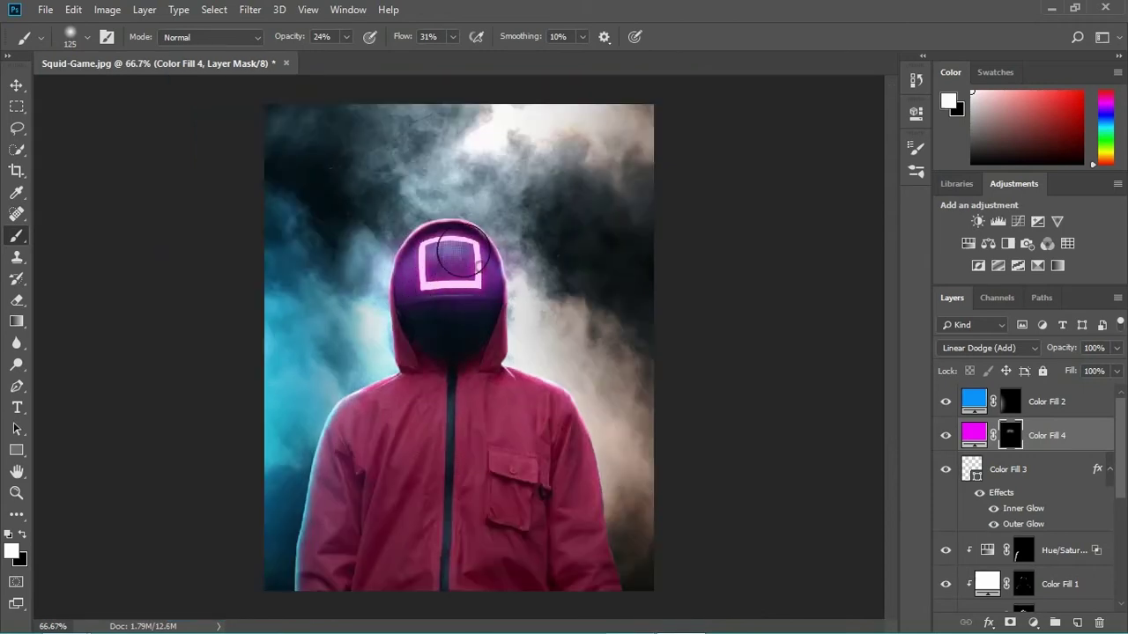
pyautogui.hotkey('ctrl', '-')
pyautogui.hotkey('ctrl', '+')
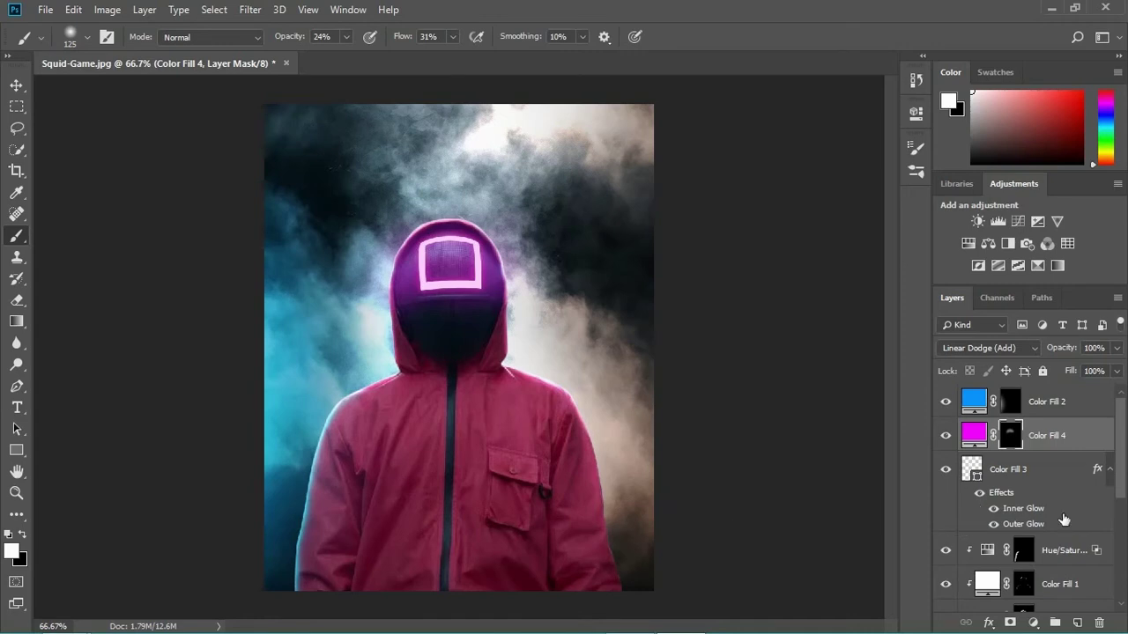
# - Add an Exposure adjustment of -2.11 clipped to the figure layer Layer 0 copy and invert its mask to black
pyautogui.scroll(-2, 1117, 458)
pyautogui.scroll(-3, 1119, 485)
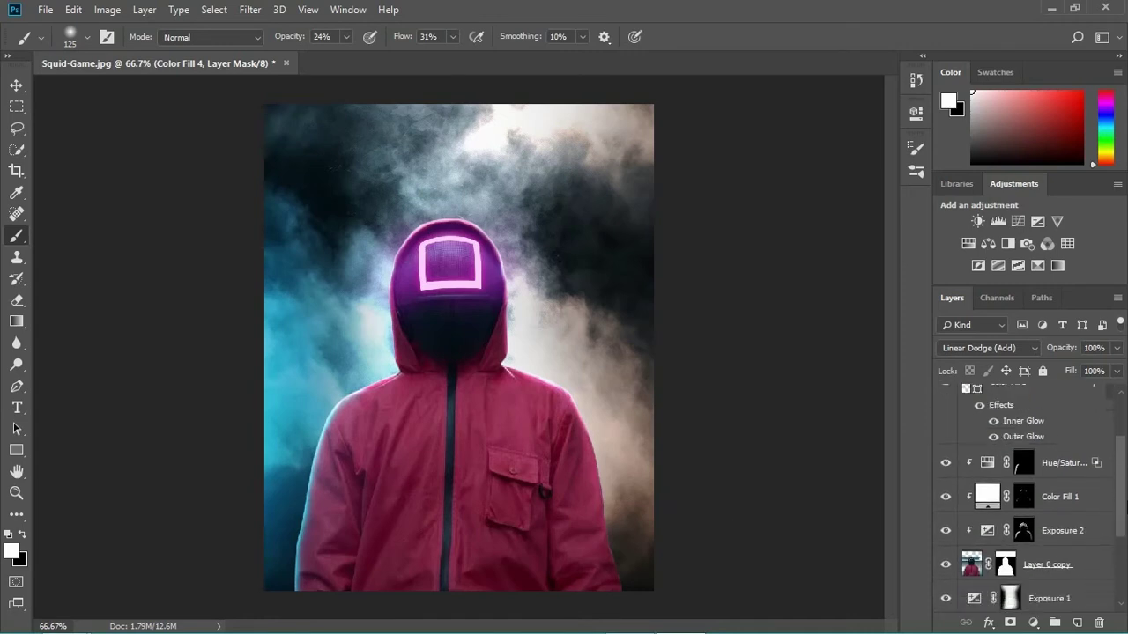
pyautogui.moveTo(1123, 515); pyautogui.dragTo(1121, 510)
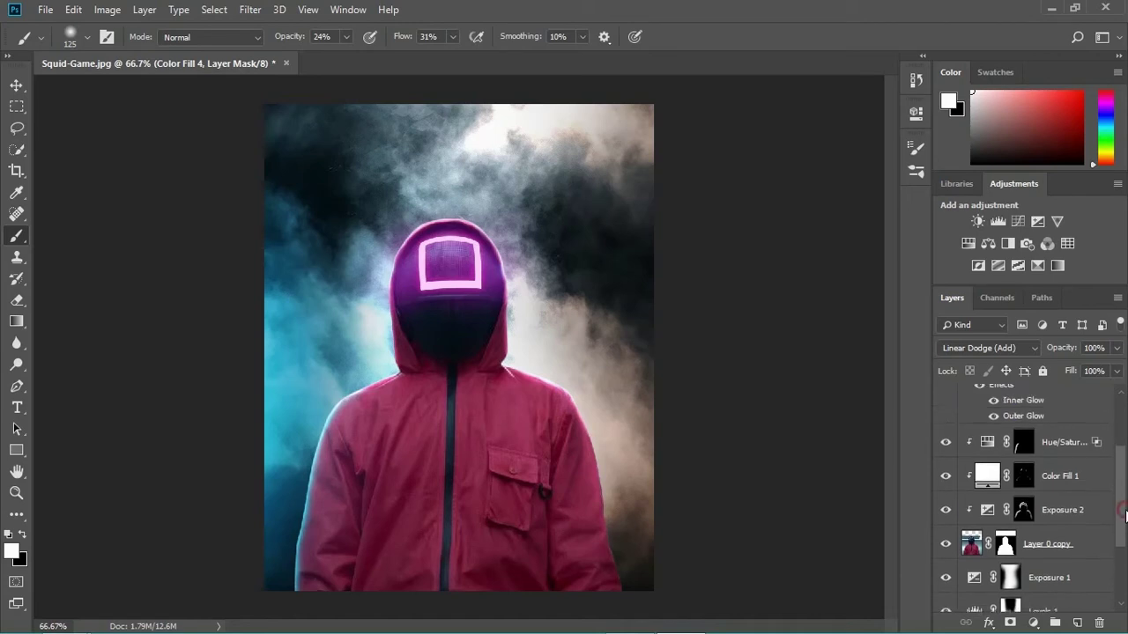
pyautogui.click(1059, 541)
pyautogui.click(1036, 222)
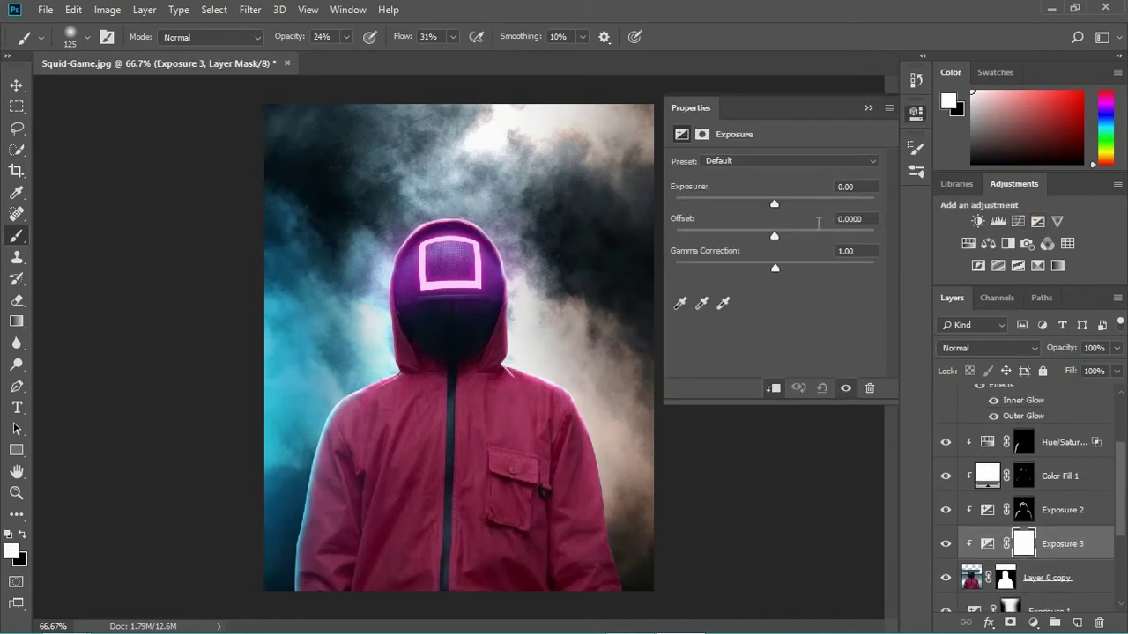
pyautogui.moveTo(774, 204); pyautogui.dragTo(743, 212)
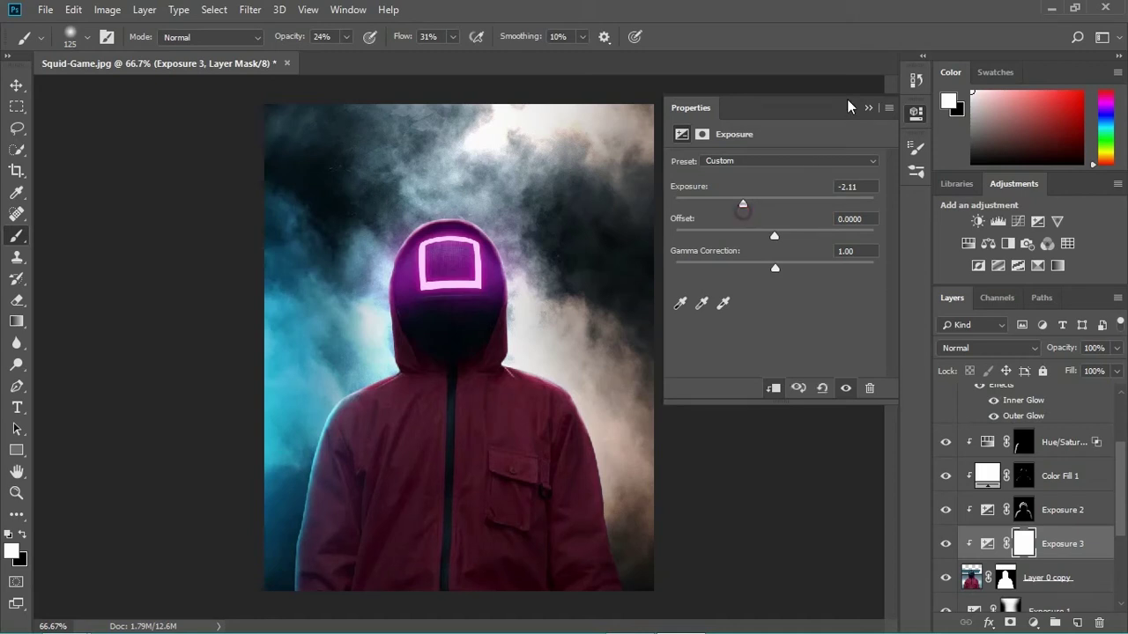
pyautogui.click(867, 107)
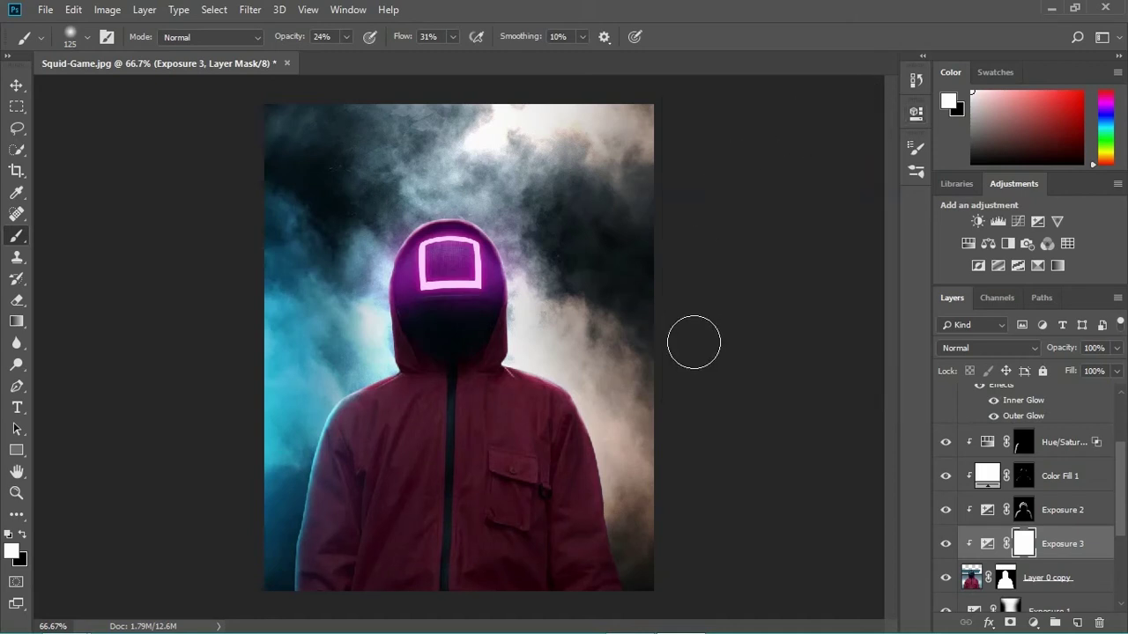
pyautogui.hotkey('ctrl', 'i')
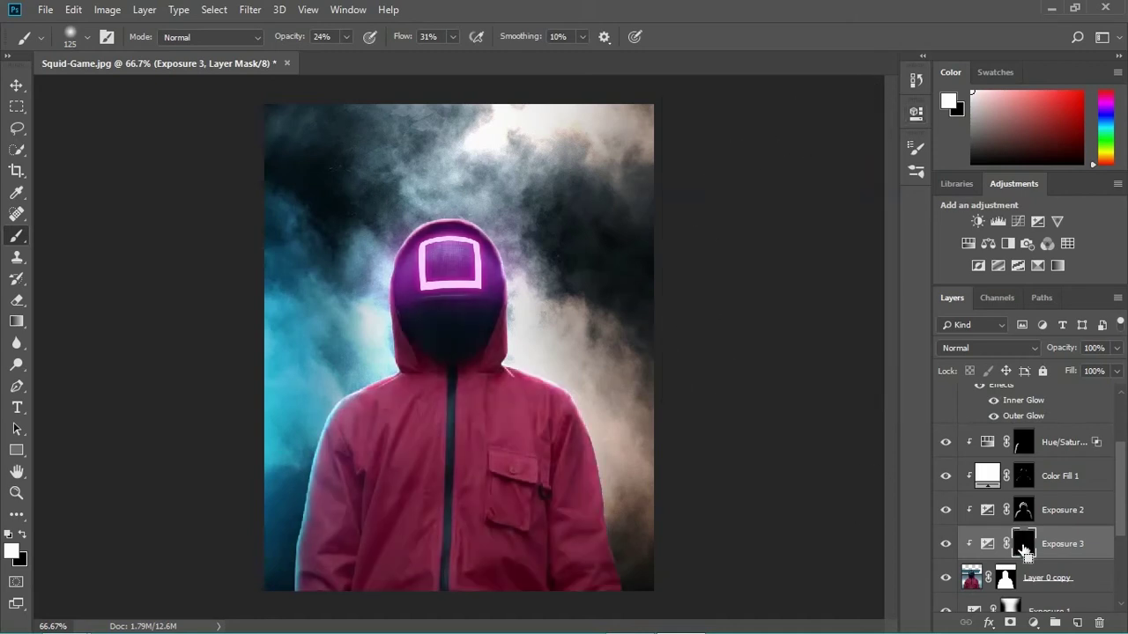
# - Darken the jacket and lower face by painting white on the new Exposure mask, raising the brush to 49% opacity and 52% flow
pyautogui.moveTo(414, 505)
pyautogui.mouseDown()
pyautogui.moveTo(475, 581)
pyautogui.moveTo(483, 562)
pyautogui.moveTo(396, 558)
pyautogui.moveTo(487, 579)
pyautogui.moveTo(473, 521)
pyautogui.moveTo(542, 586)
pyautogui.moveTo(532, 513)
pyautogui.moveTo(546, 517)
pyautogui.moveTo(589, 601)
pyautogui.moveTo(599, 597)
pyautogui.moveTo(507, 441)
pyautogui.moveTo(471, 447)
pyautogui.moveTo(442, 411)
pyautogui.moveTo(379, 595)
pyautogui.moveTo(333, 572)
pyautogui.moveTo(380, 492)
pyautogui.moveTo(464, 457)
pyautogui.moveTo(440, 552)
pyautogui.moveTo(553, 509)
pyautogui.moveTo(503, 487)
pyautogui.moveTo(460, 371)
pyautogui.mouseUp()
pyautogui.click(452, 36)
pyautogui.moveTo(454, 63); pyautogui.dragTo(472, 63)
pyautogui.click(346, 36)
pyautogui.moveTo(345, 62); pyautogui.dragTo(365, 61)
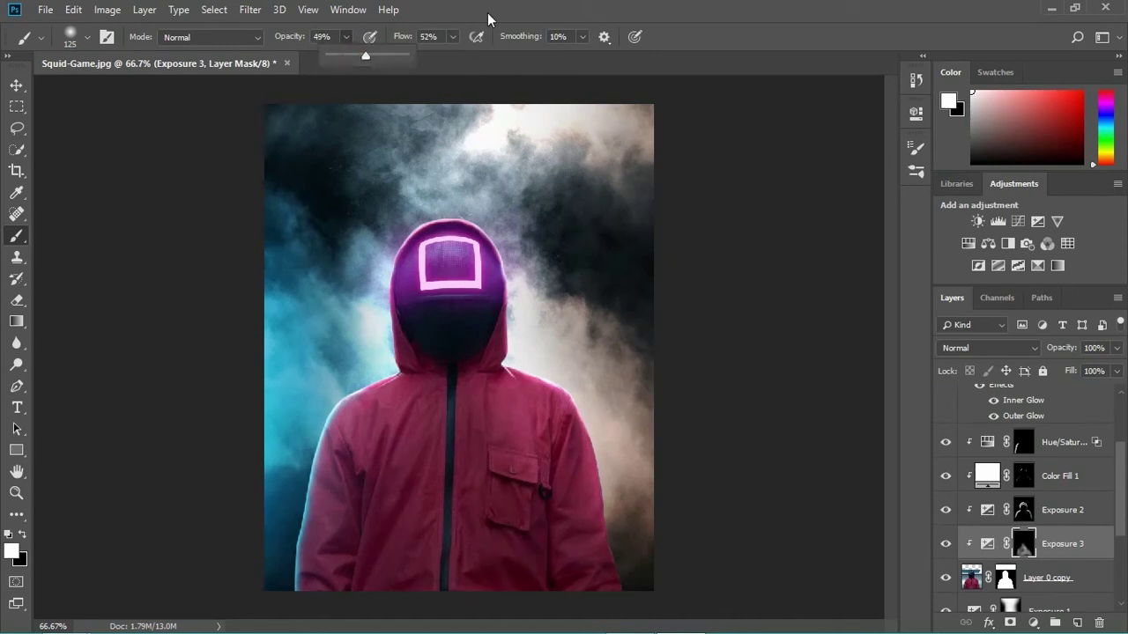
pyautogui.click(488, 15)
pyautogui.moveTo(424, 330)
pyautogui.mouseDown()
pyautogui.moveTo(432, 373)
pyautogui.moveTo(503, 403)
pyautogui.moveTo(562, 534)
pyautogui.moveTo(347, 519)
pyautogui.moveTo(541, 440)
pyautogui.moveTo(375, 499)
pyautogui.moveTo(466, 366)
pyautogui.mouseUp()
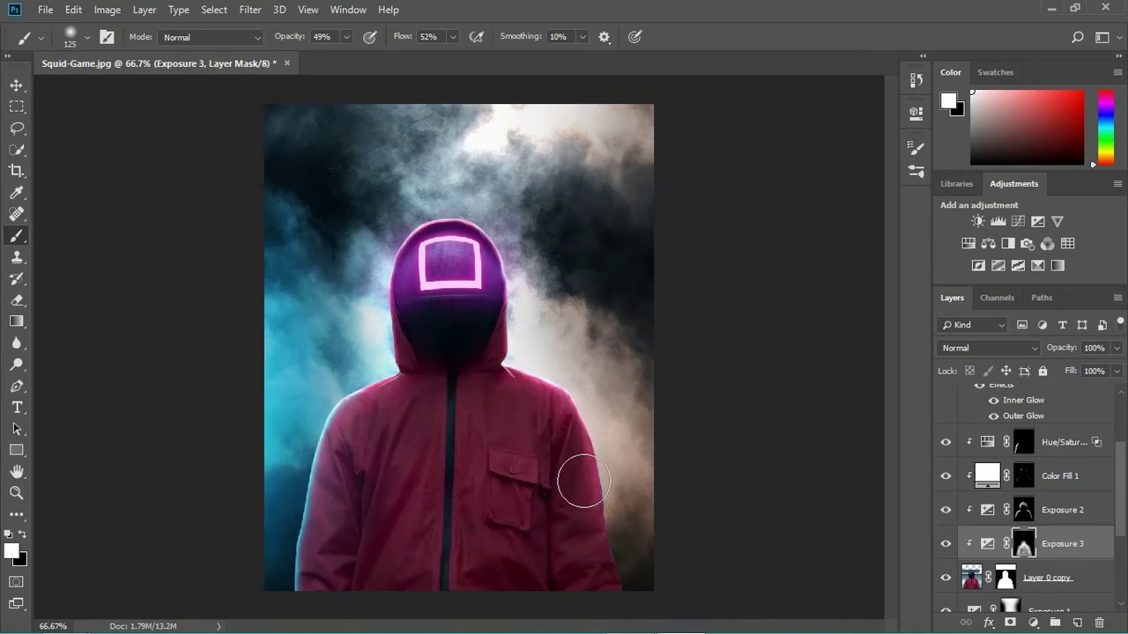
# - Add a clipped Levels adjustment above the darkening Exposure layer with the midtone value set to 0.85
pyautogui.click(998, 221)
pyautogui.moveTo(788, 276); pyautogui.dragTo(789, 277)
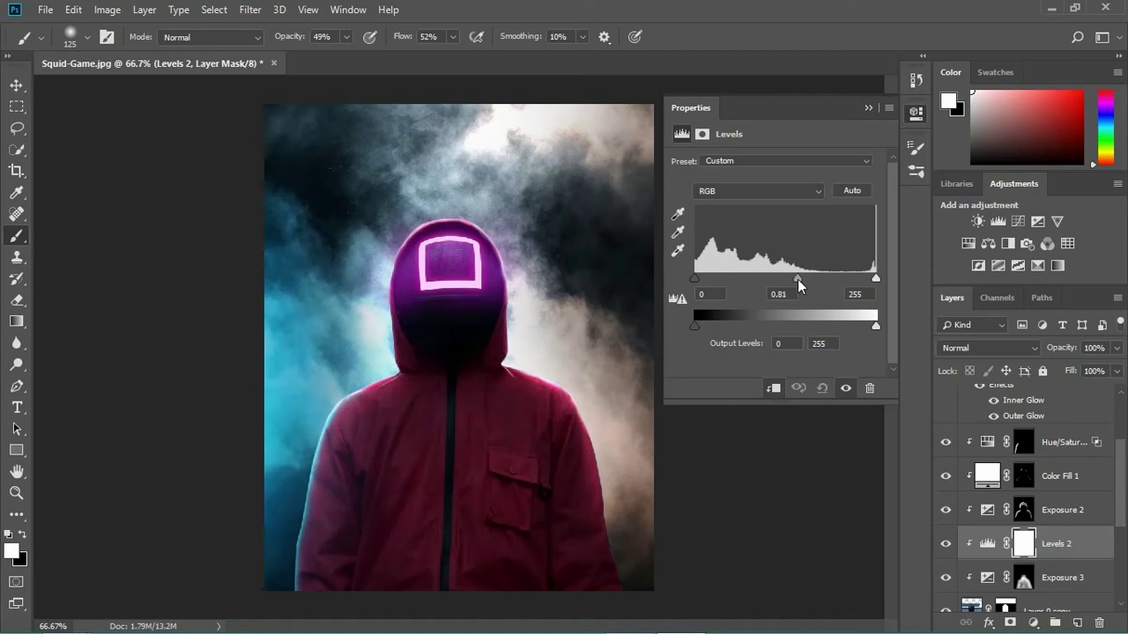
pyautogui.moveTo(798, 279); pyautogui.dragTo(794, 279)
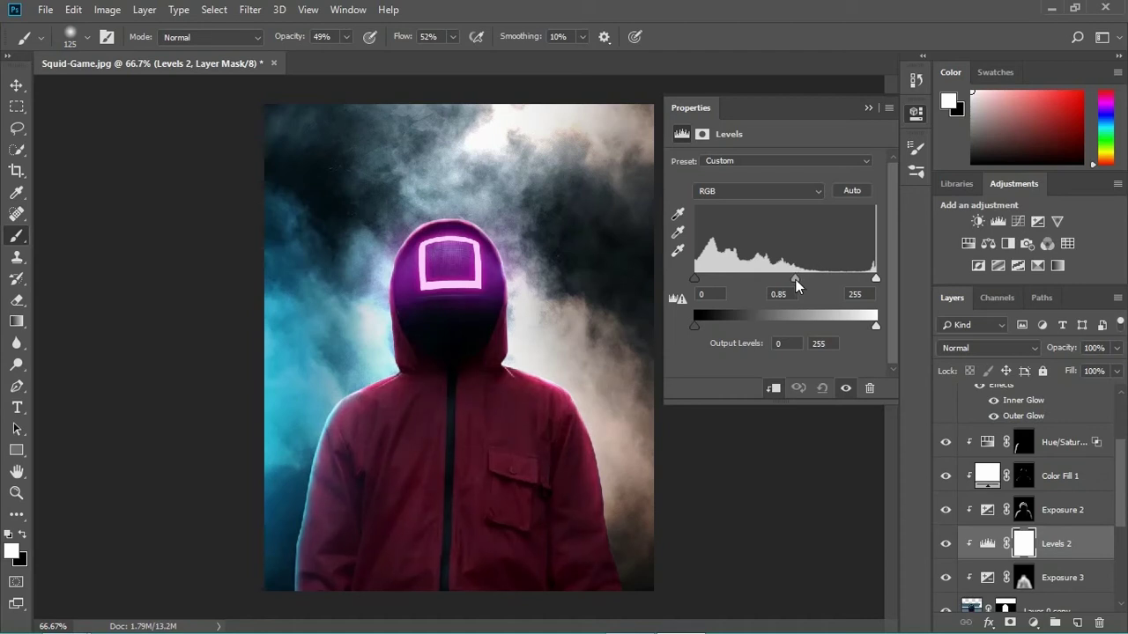
pyautogui.click(867, 108)
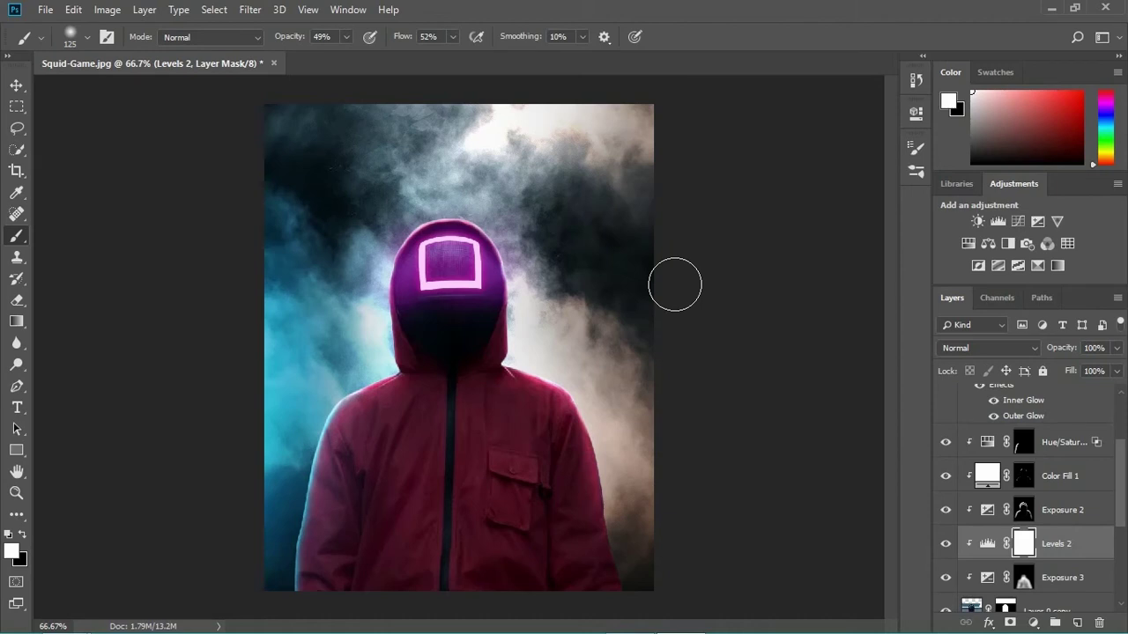
# - Duplicate the blue Color Fill 2 glow layer, flip the copy horizontally and move it to the right edge of the poster
pyautogui.moveTo(1123, 524); pyautogui.dragTo(1124, 457)
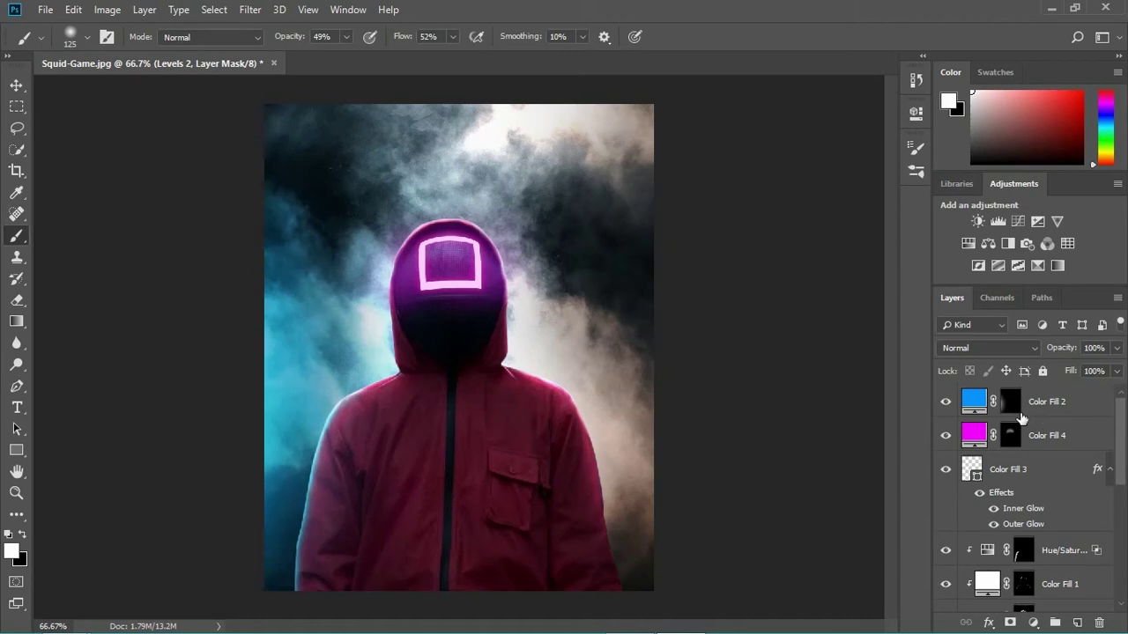
pyautogui.click(974, 404)
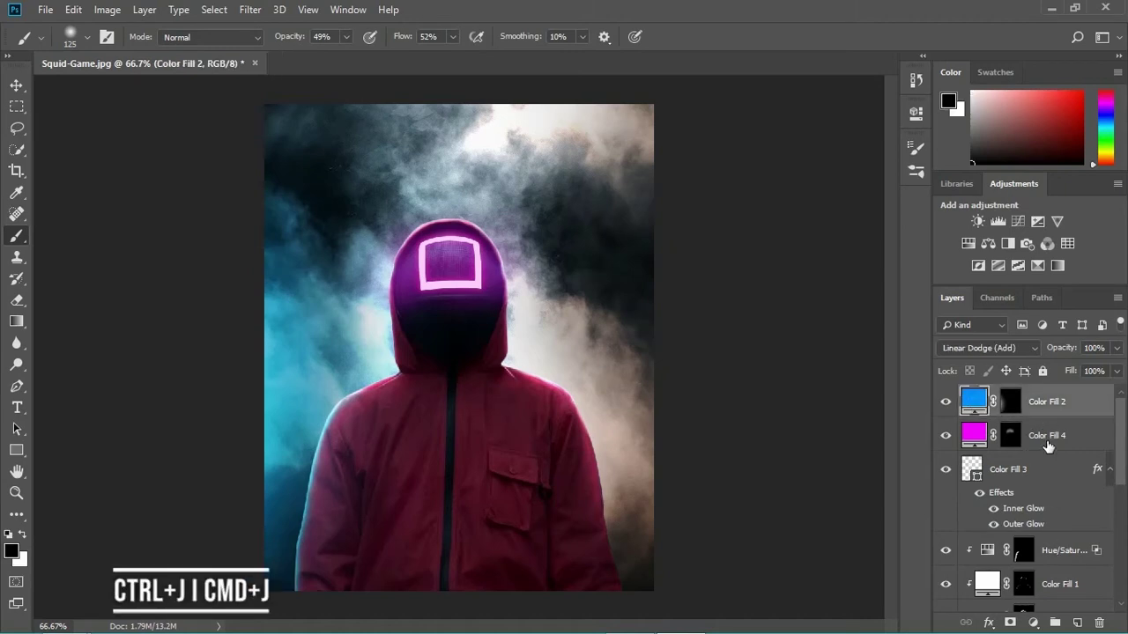
pyautogui.hotkey('ctrl', 'j')
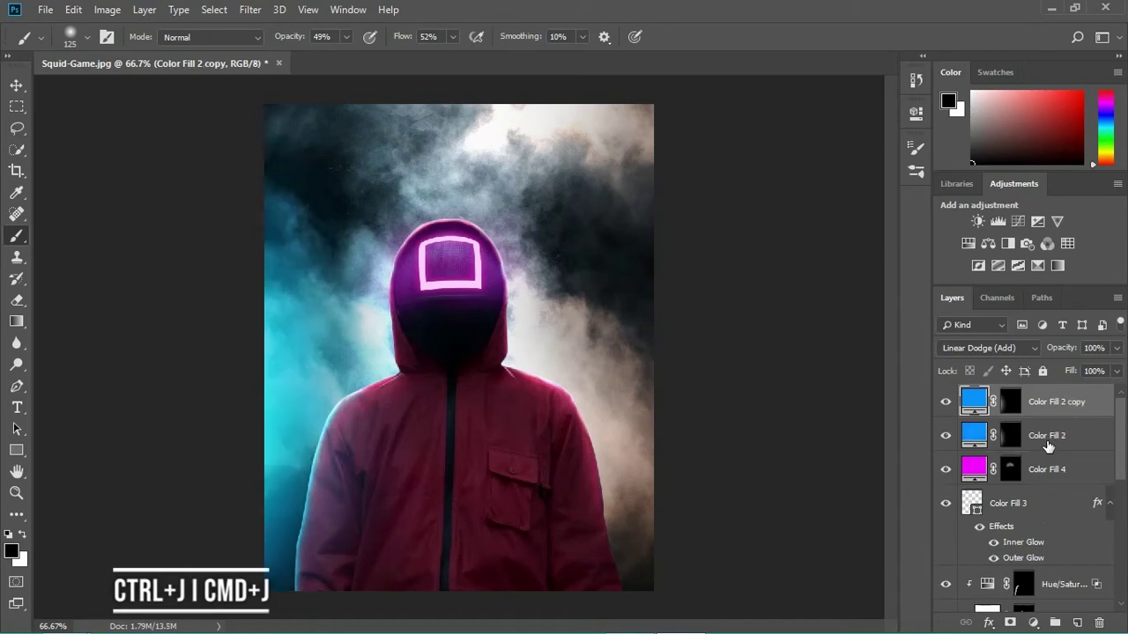
pyautogui.hotkey('ctrl', 't')
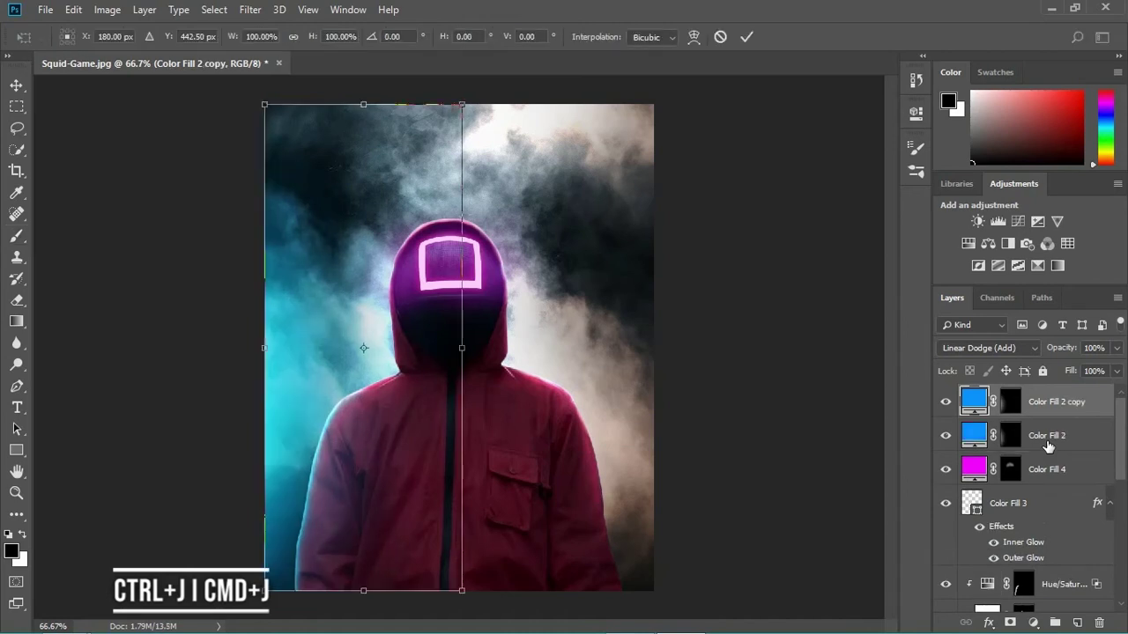
pyautogui.rightClick(364, 385)
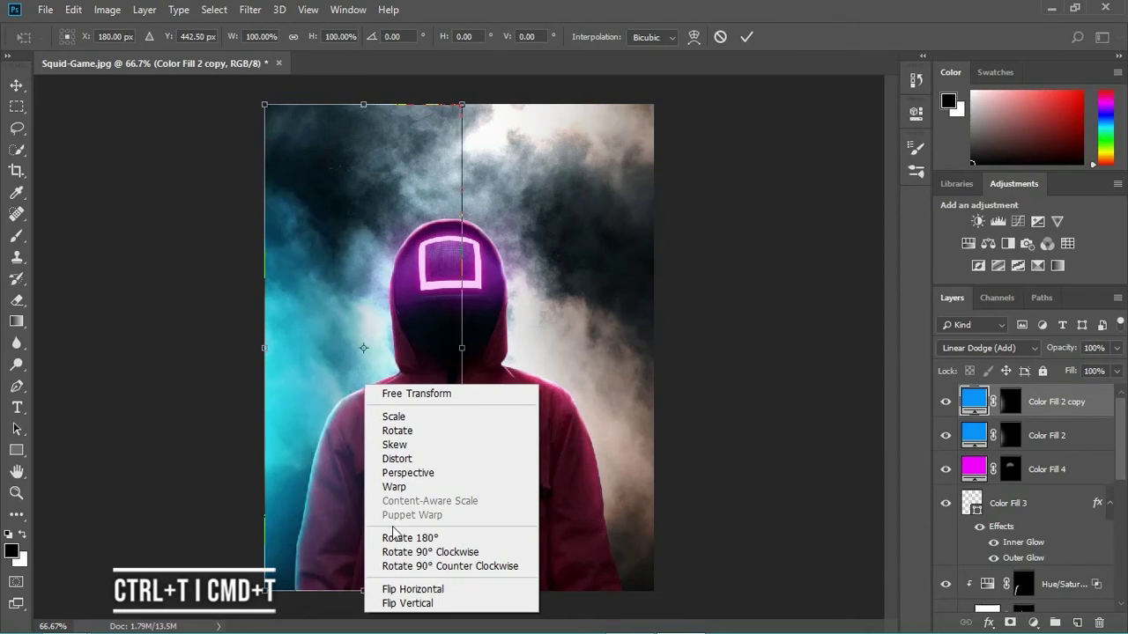
pyautogui.click(411, 588)
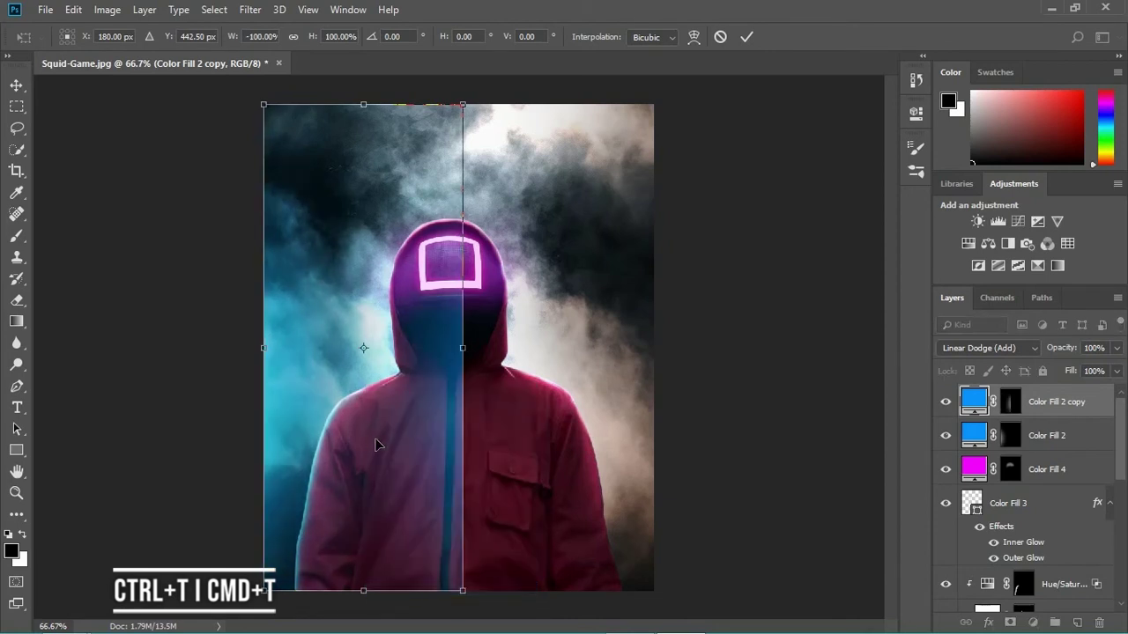
pyautogui.moveTo(377, 444); pyautogui.dragTo(568, 449)
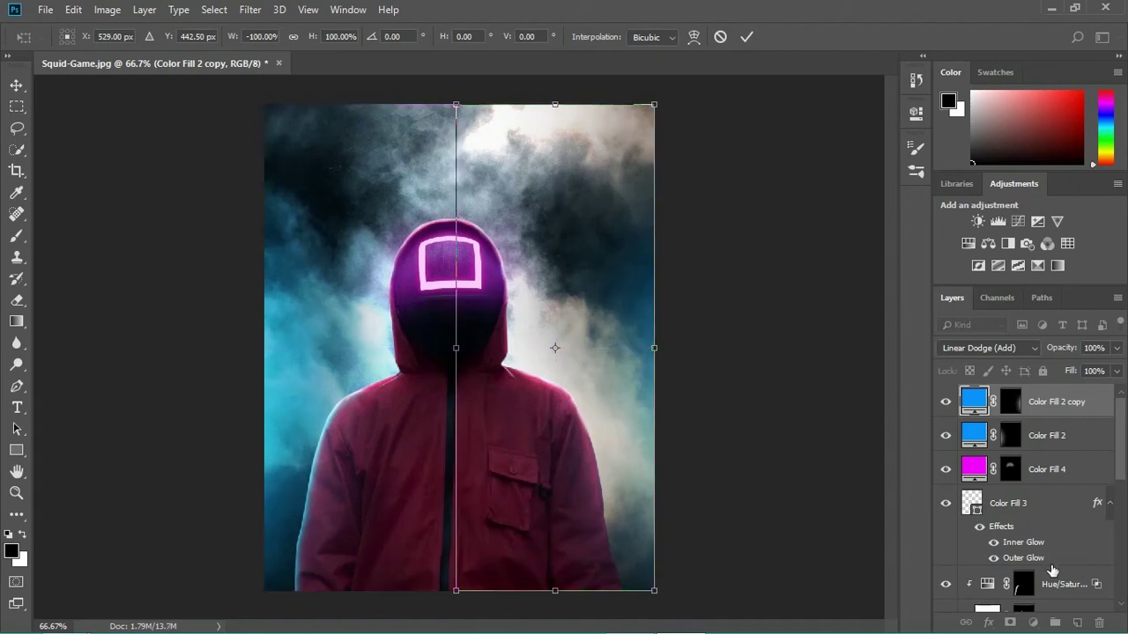
pyautogui.press('Return')
pyautogui.press('b')
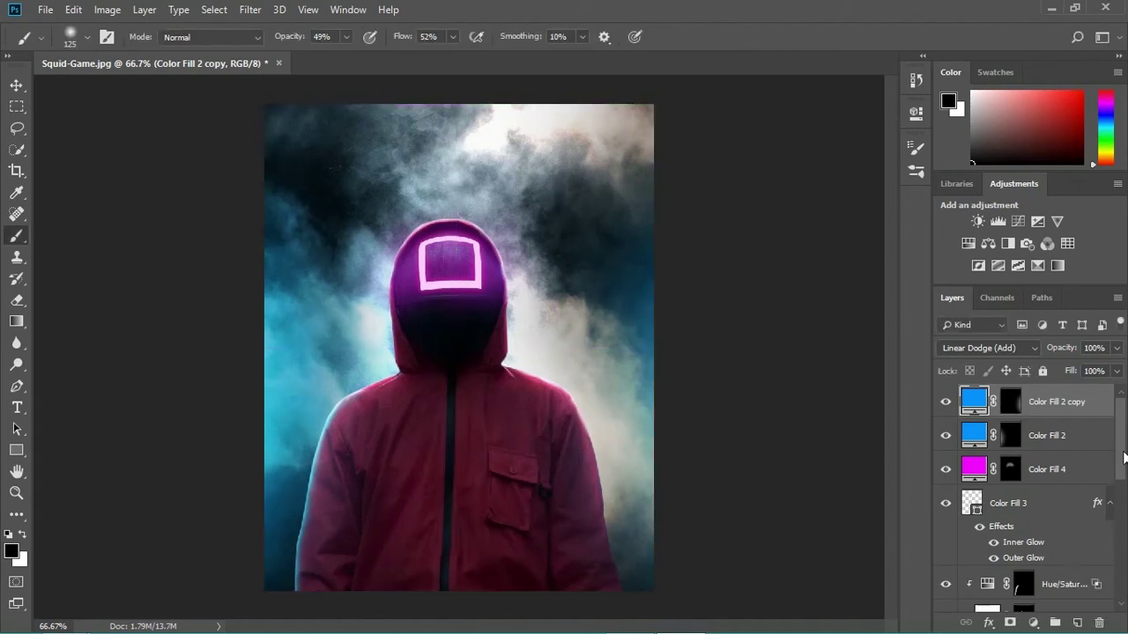
# - Duplicate the Hue/Saturation 1 layer, flip the copy's mask horizontally and move it to the right side of the poster
pyautogui.moveTo(1123, 453); pyautogui.dragTo(1122, 568)
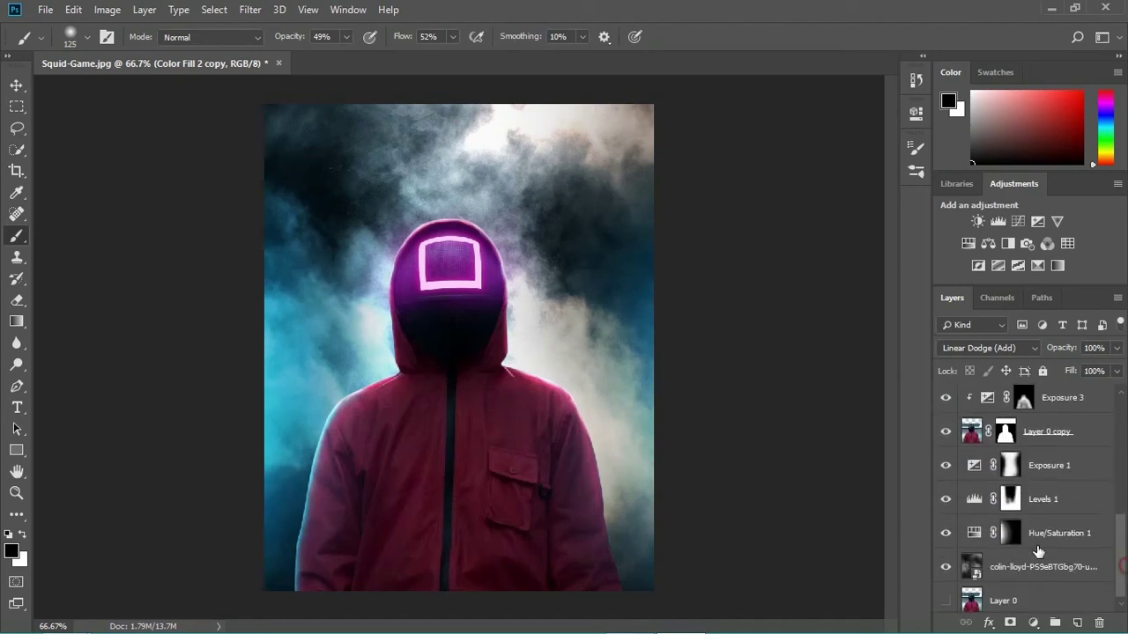
pyautogui.click(981, 536)
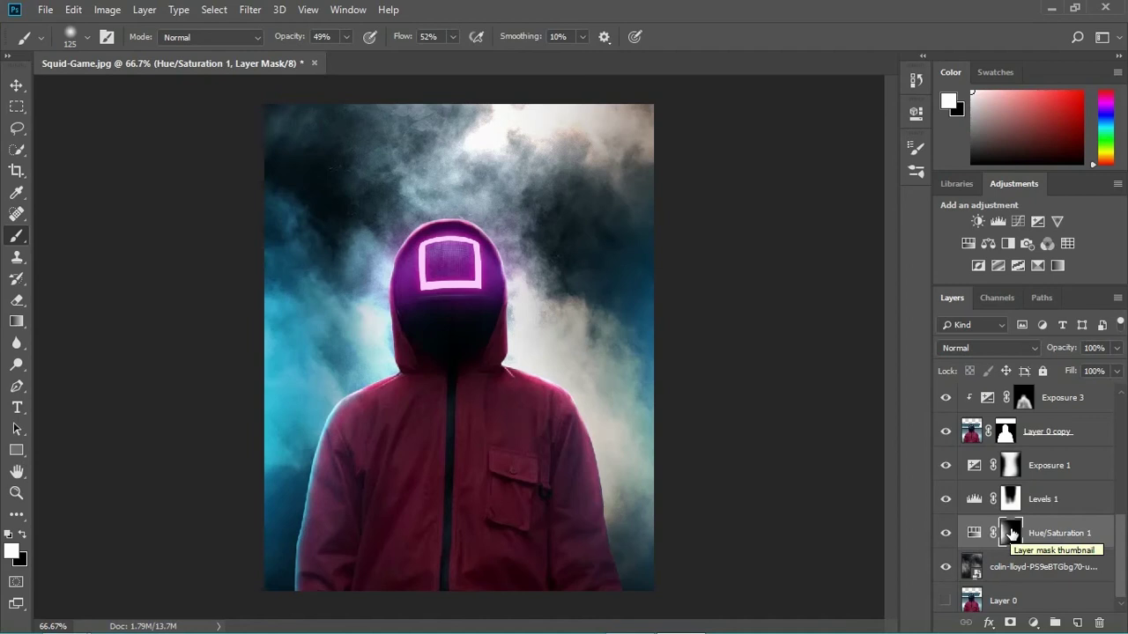
pyautogui.hotkey('ctrl', 'j')
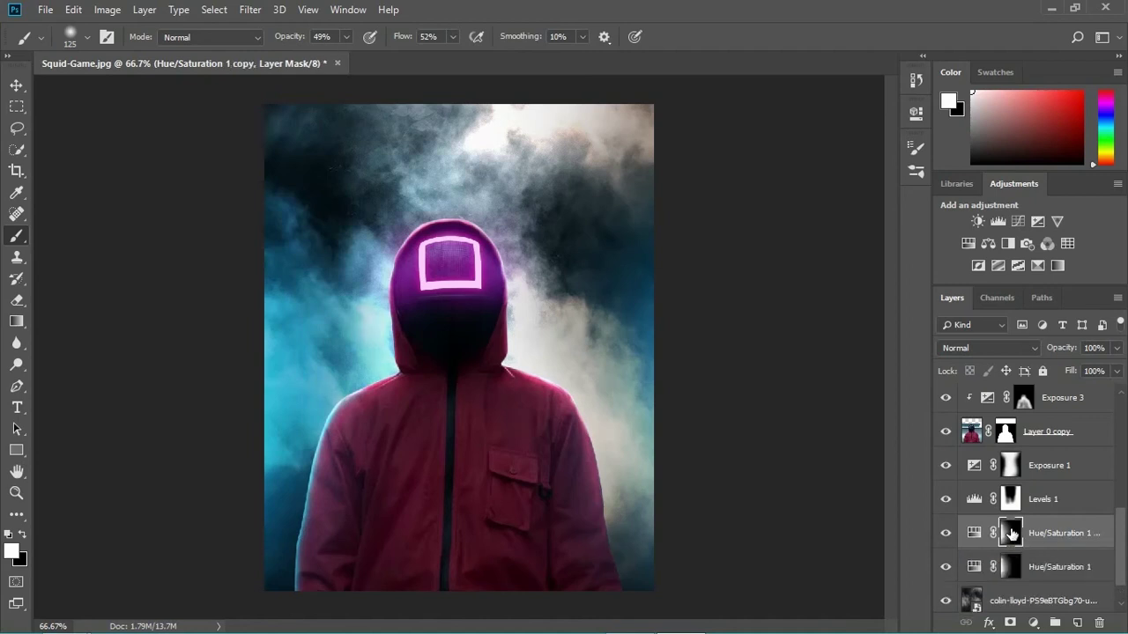
pyautogui.hotkey('ctrl', 't')
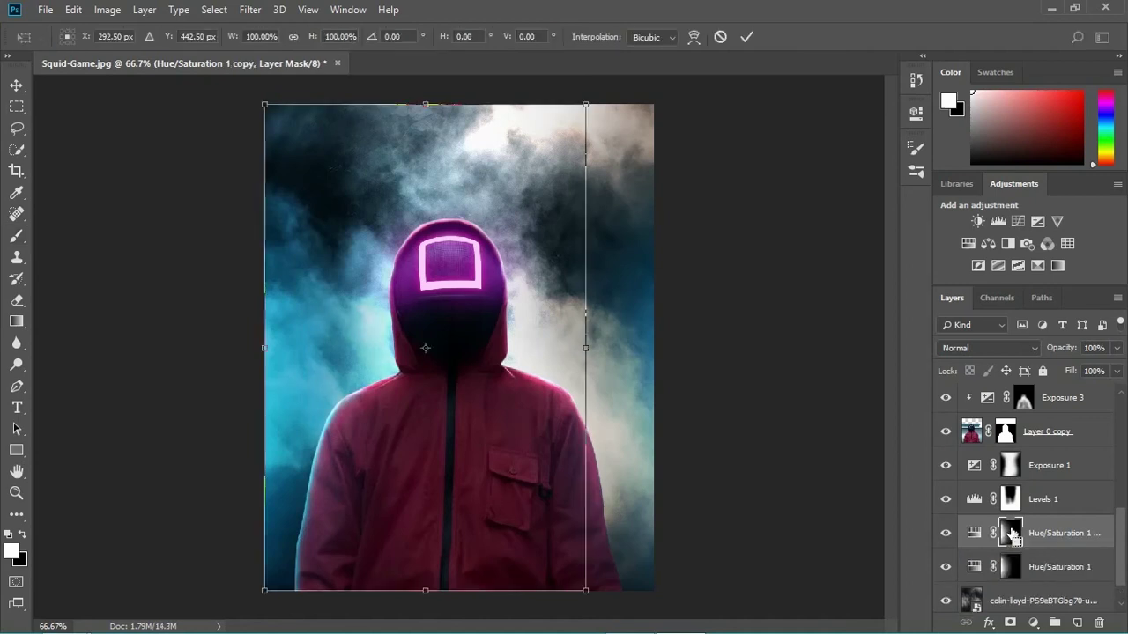
pyautogui.rightClick(322, 309)
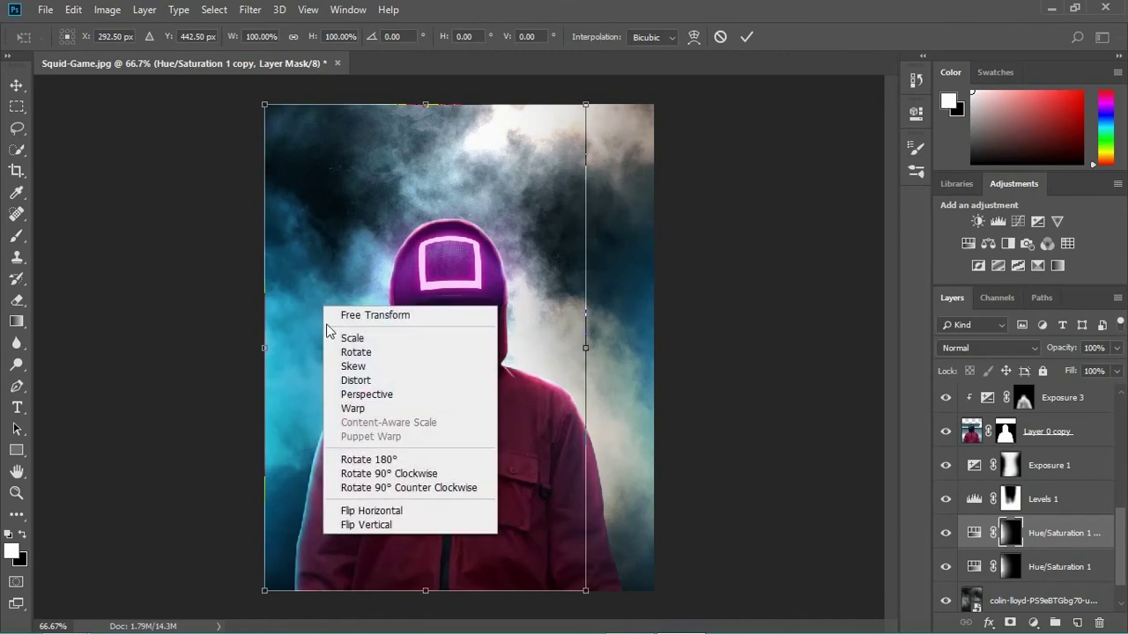
pyautogui.click(366, 510)
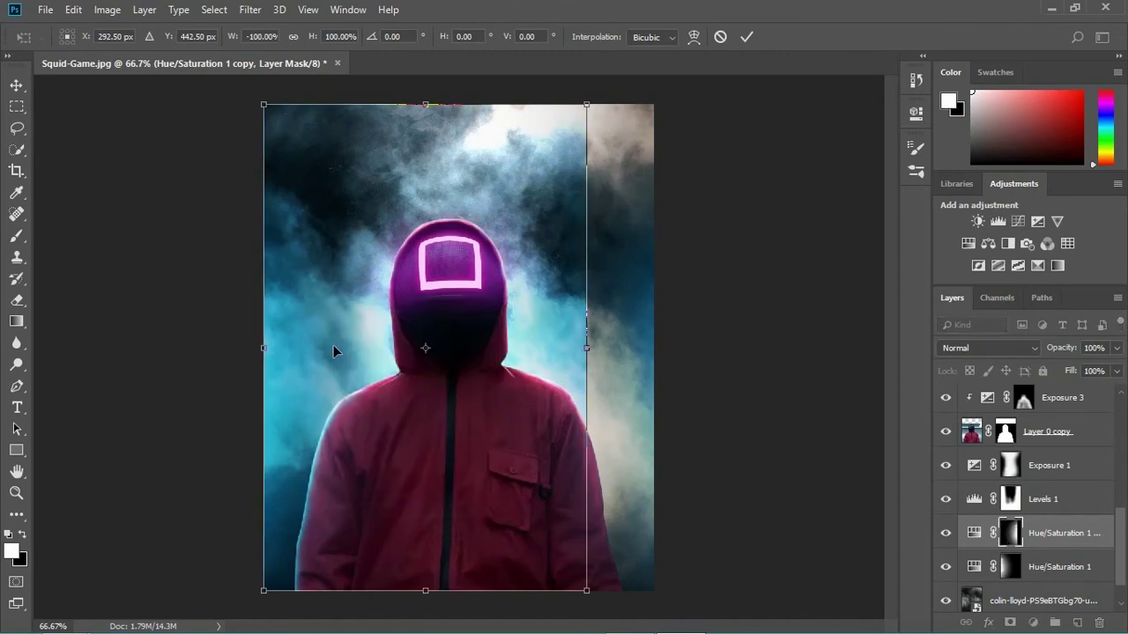
pyautogui.moveTo(335, 350); pyautogui.dragTo(399, 346)
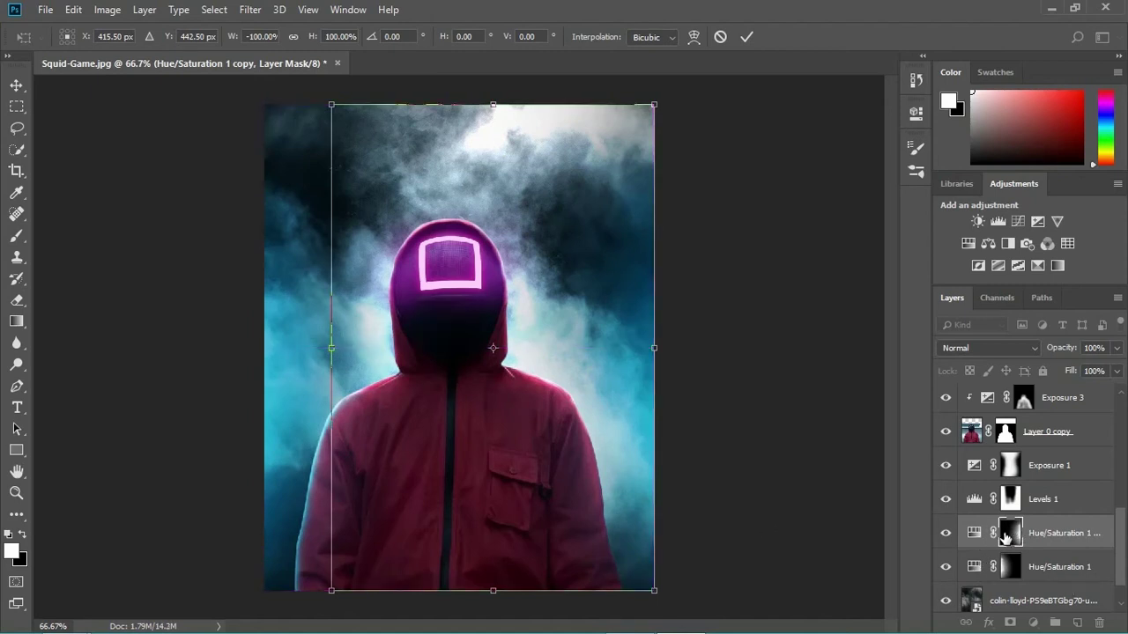
pyautogui.press('Return')
pyautogui.press('b')
# - Recolour the smoke on the right side to green by setting the copied Hue/Saturation layer's hue to 144
pyautogui.doubleClick(973, 534)
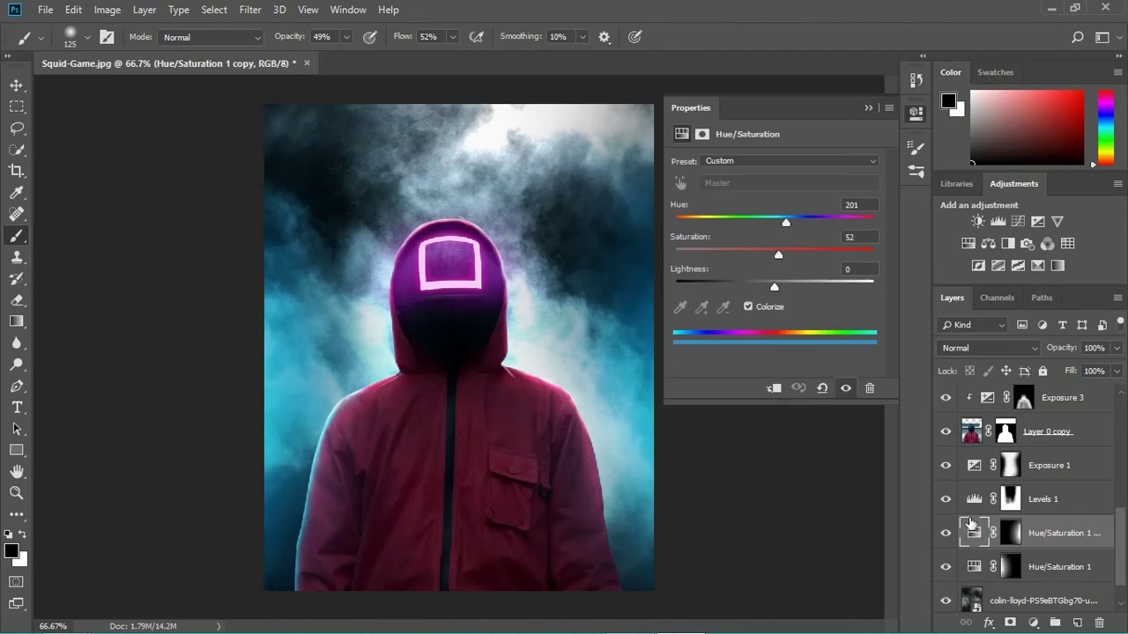
pyautogui.moveTo(788, 220); pyautogui.dragTo(755, 229)
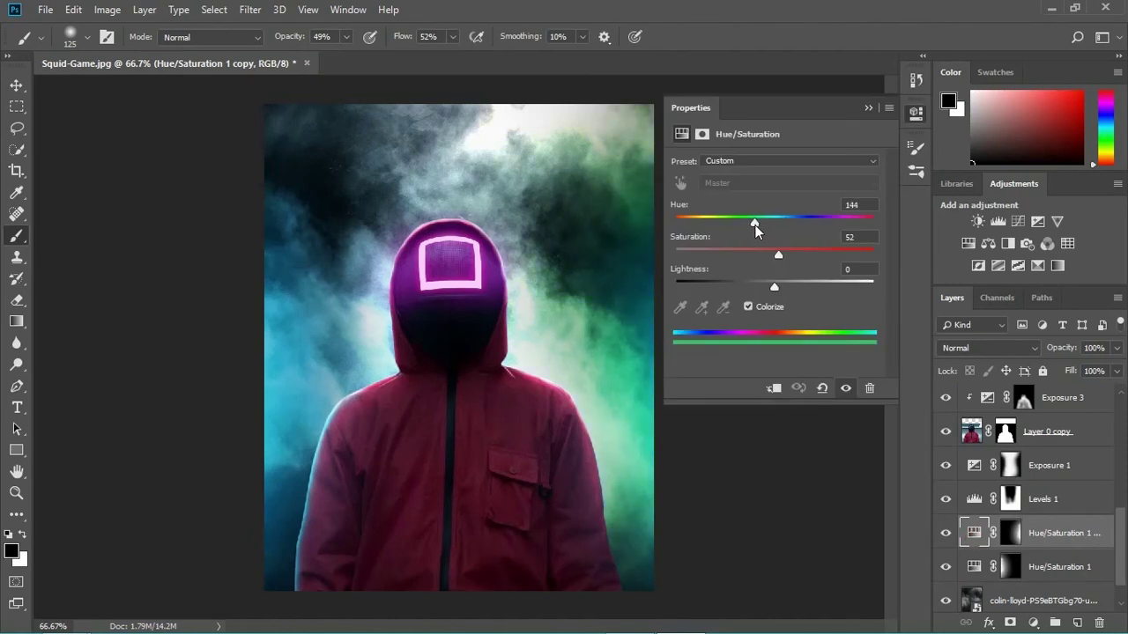
pyautogui.click(868, 108)
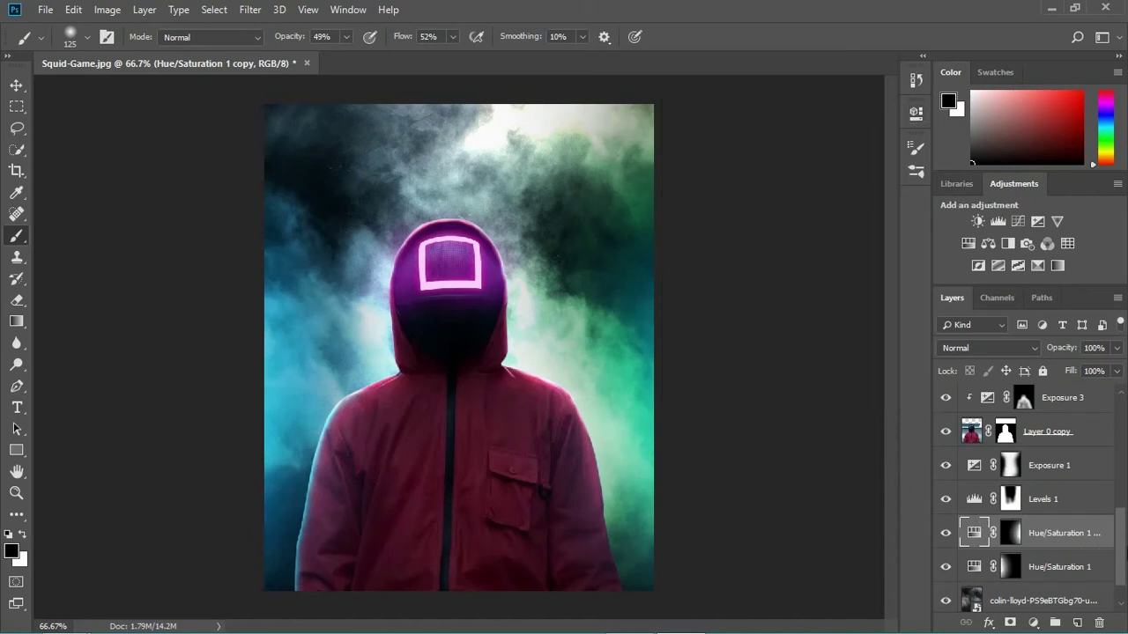
# - Add a clipped Hue/Saturation adjustment above Hue/Saturation 2, colorized with hue 131, saturation 100 and lightness +50
pyautogui.moveTo(1123, 560); pyautogui.dragTo(1123, 491)
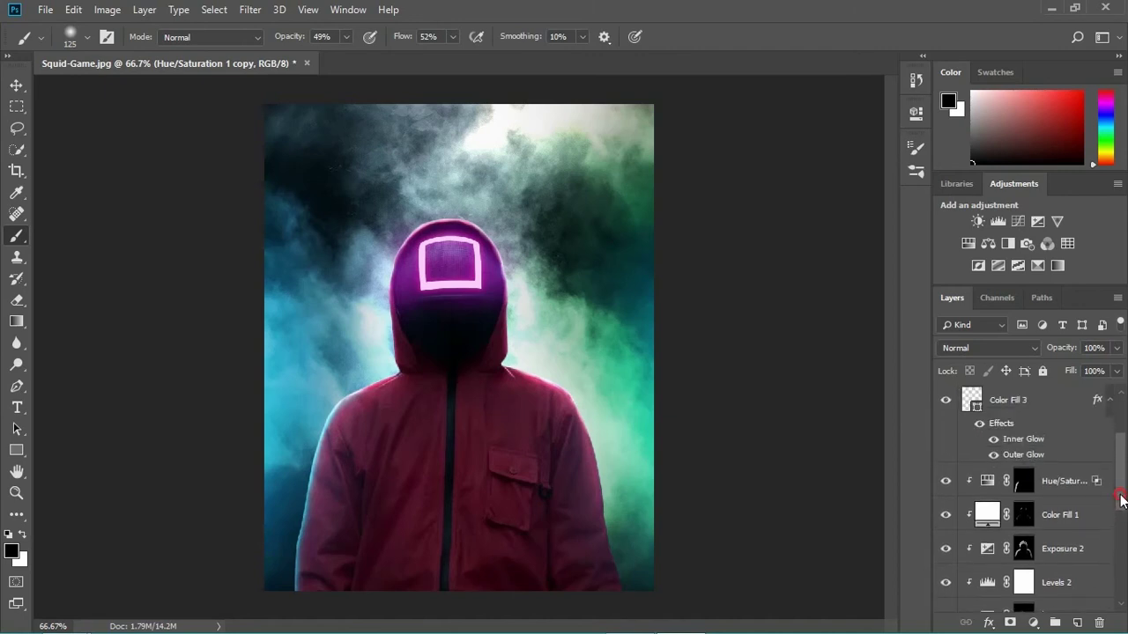
pyautogui.click(1063, 487)
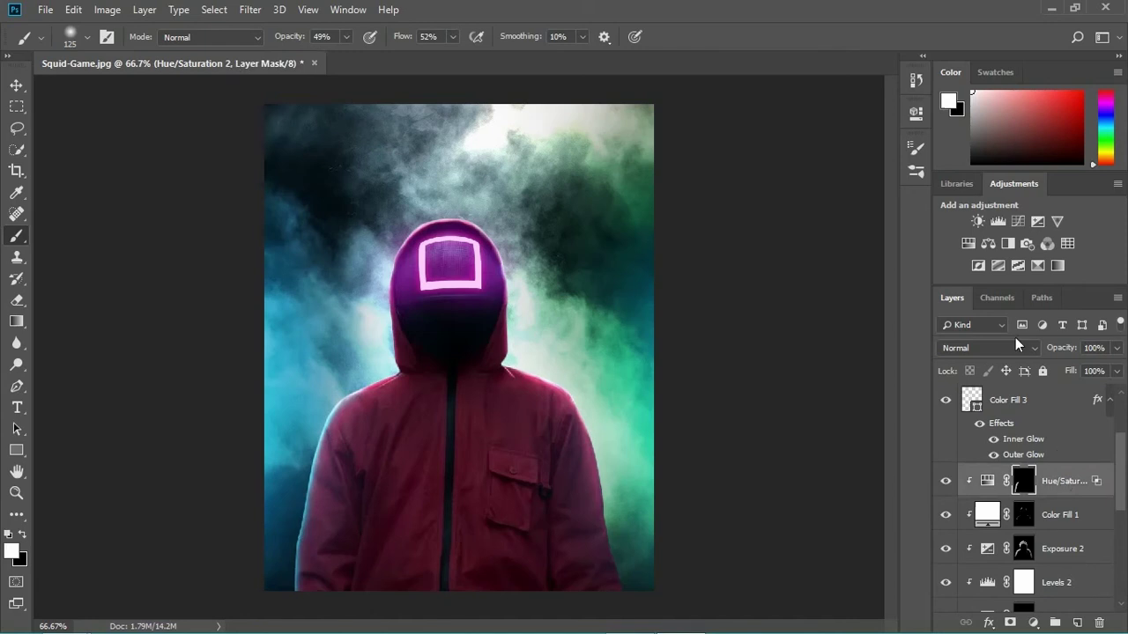
pyautogui.click(967, 244)
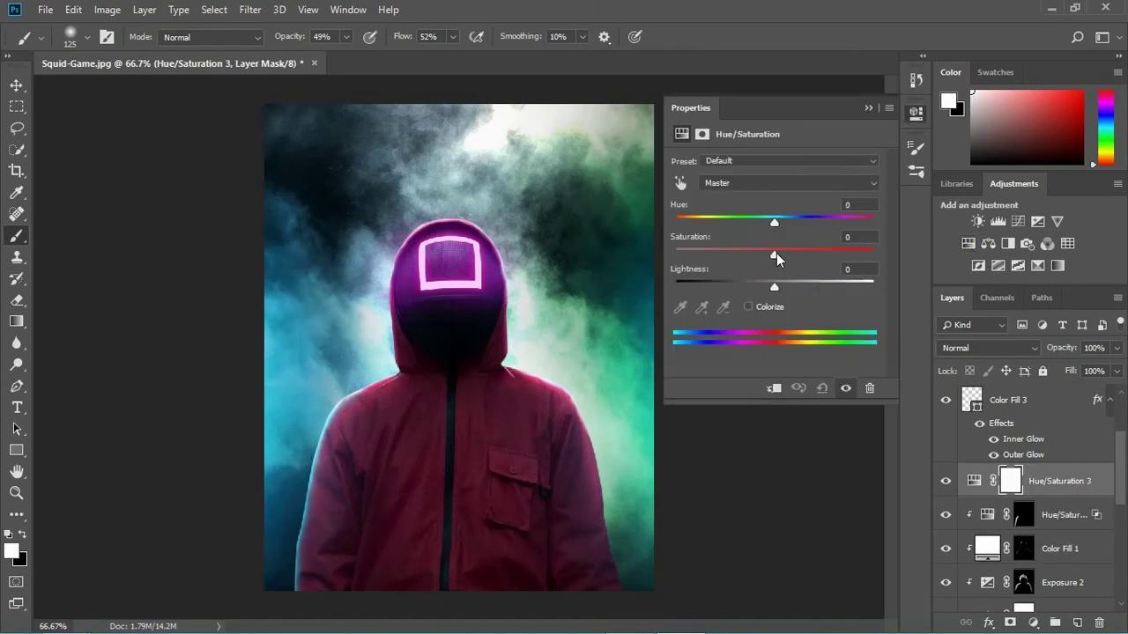
pyautogui.click(773, 388)
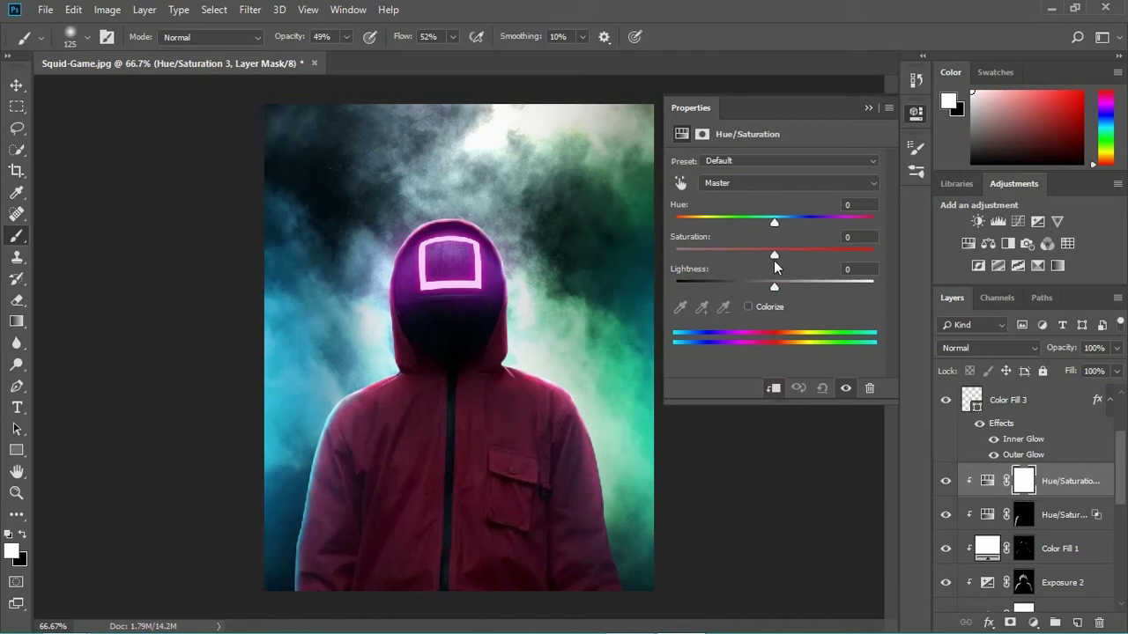
pyautogui.click(757, 308)
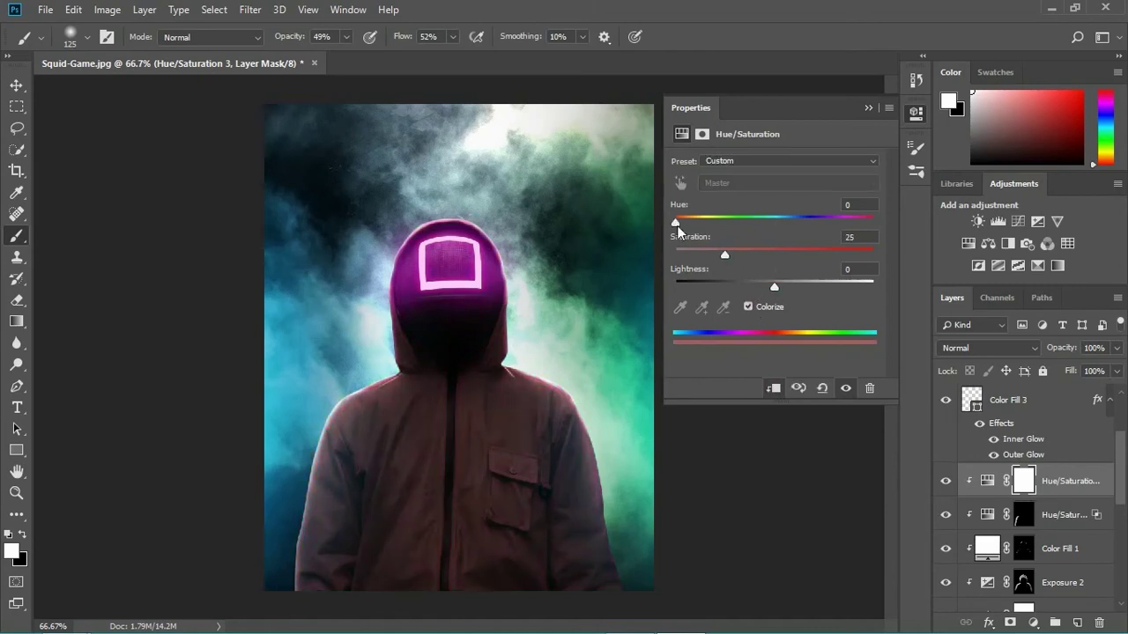
pyautogui.moveTo(676, 222); pyautogui.dragTo(898, 261)
pyautogui.click(775, 288)
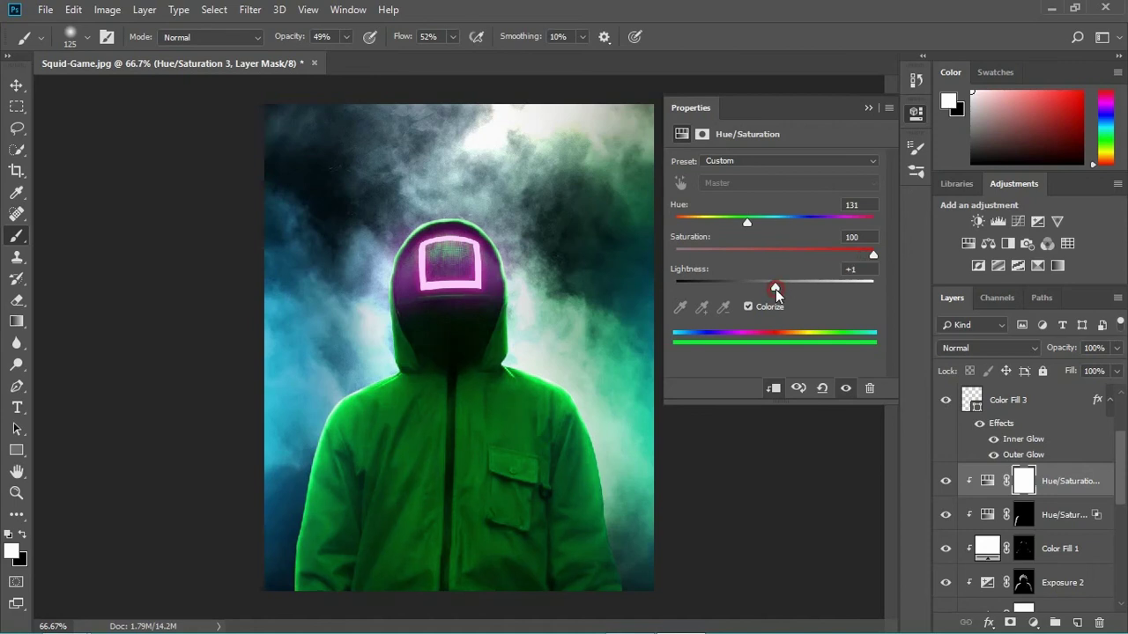
pyautogui.moveTo(775, 289); pyautogui.dragTo(829, 293)
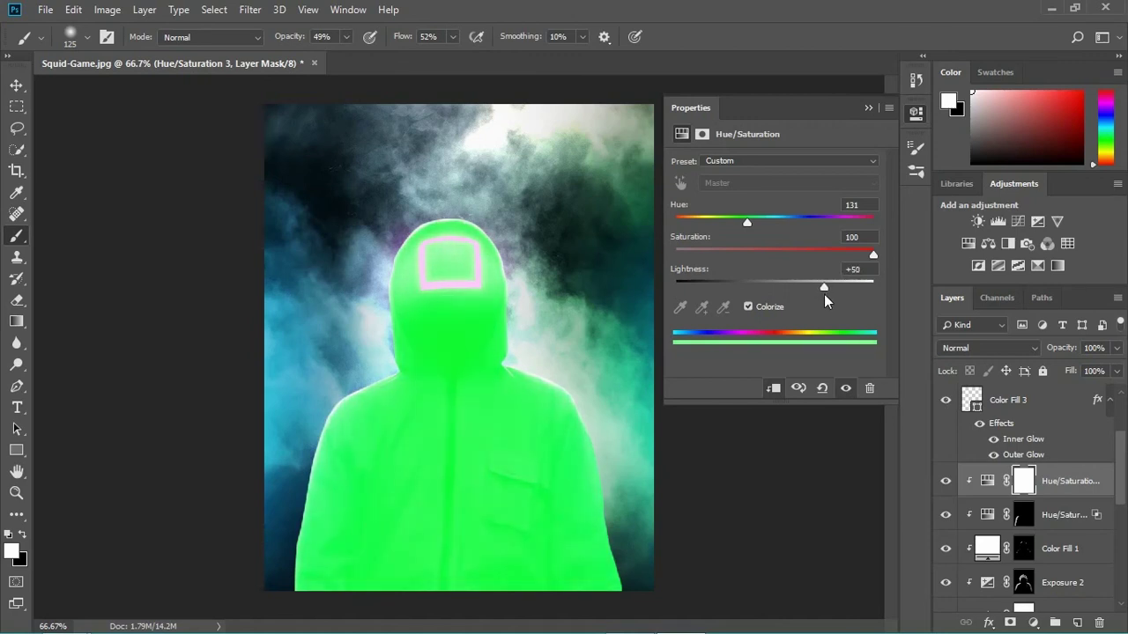
pyautogui.click(867, 108)
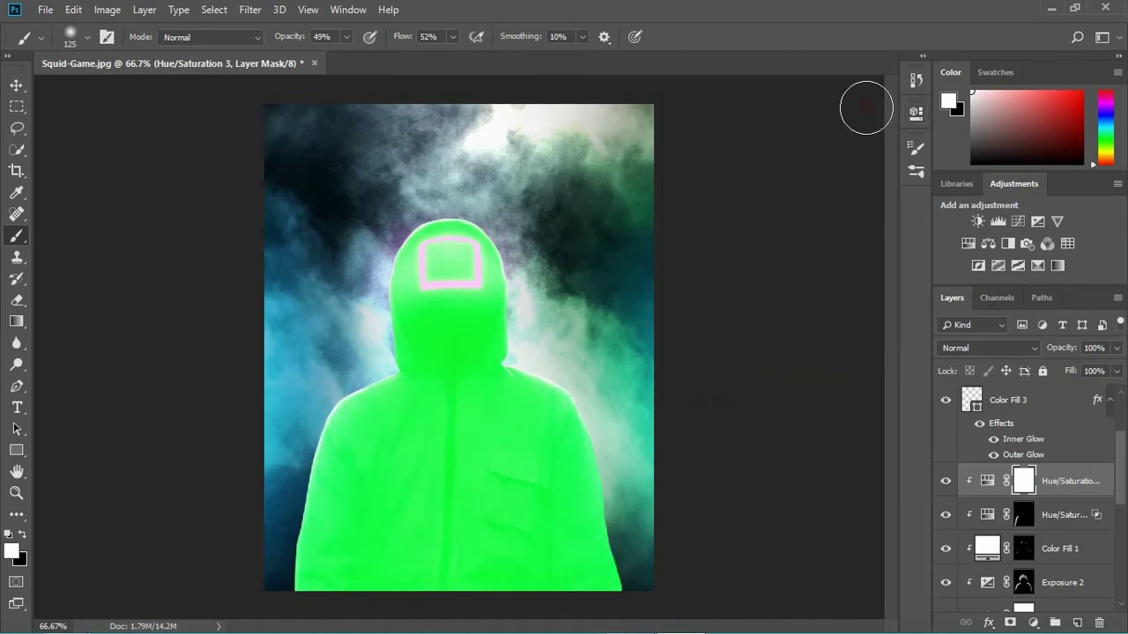
# - Set the green adjustment's Blend If underlying-layer black range to 0 / 42 and invert its mask to black
pyautogui.rightClick(1068, 478)
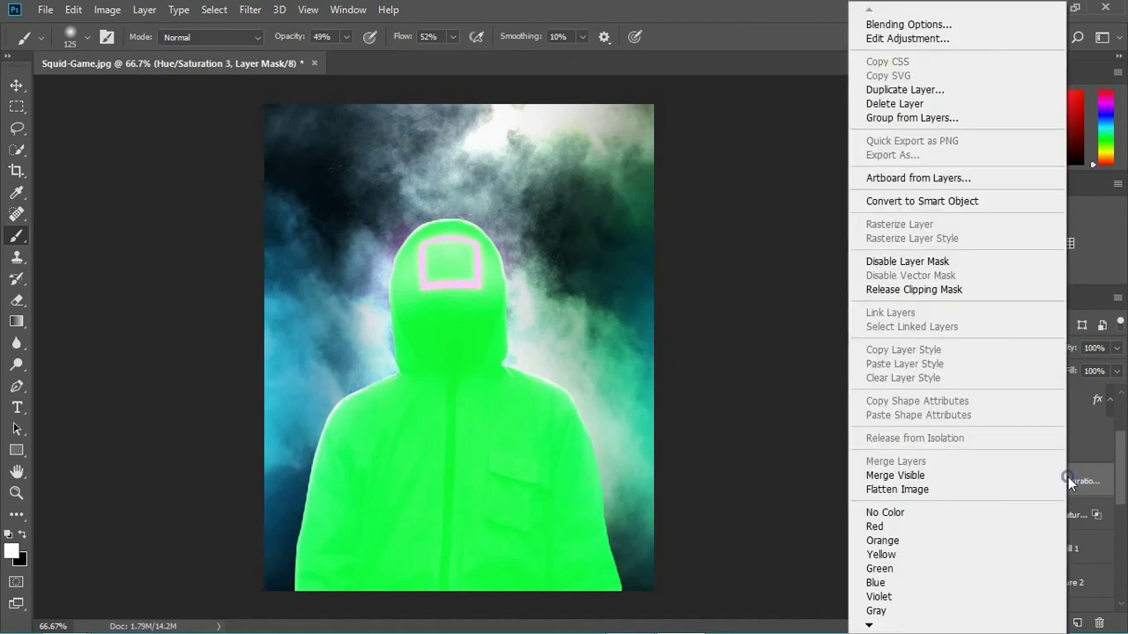
pyautogui.click(938, 25)
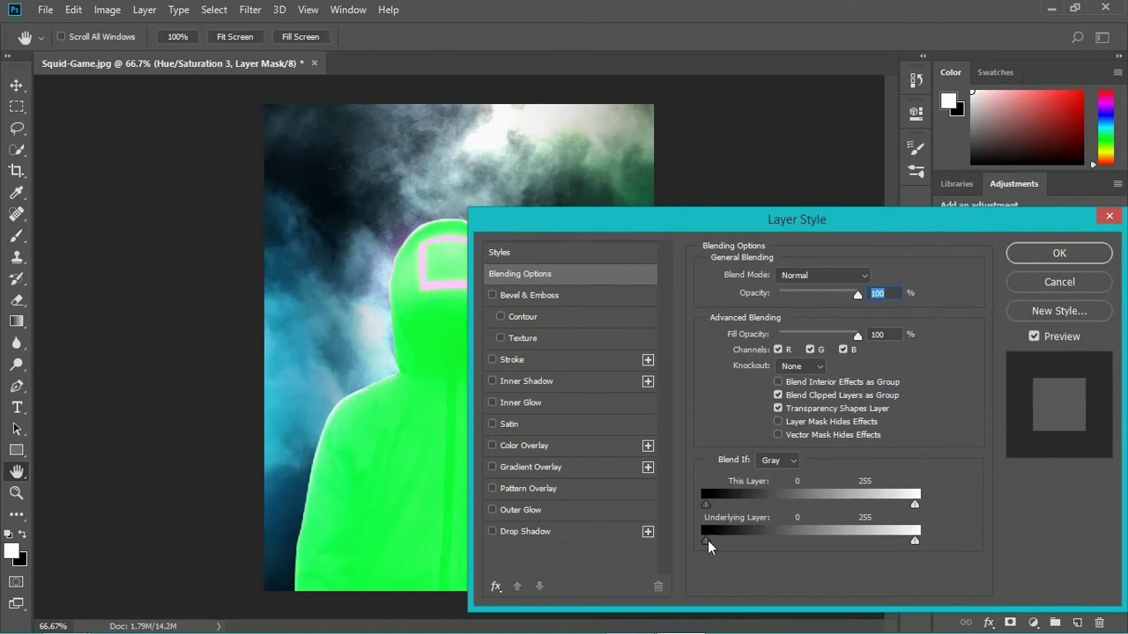
pyautogui.moveTo(707, 541); pyautogui.dragTo(737, 542)
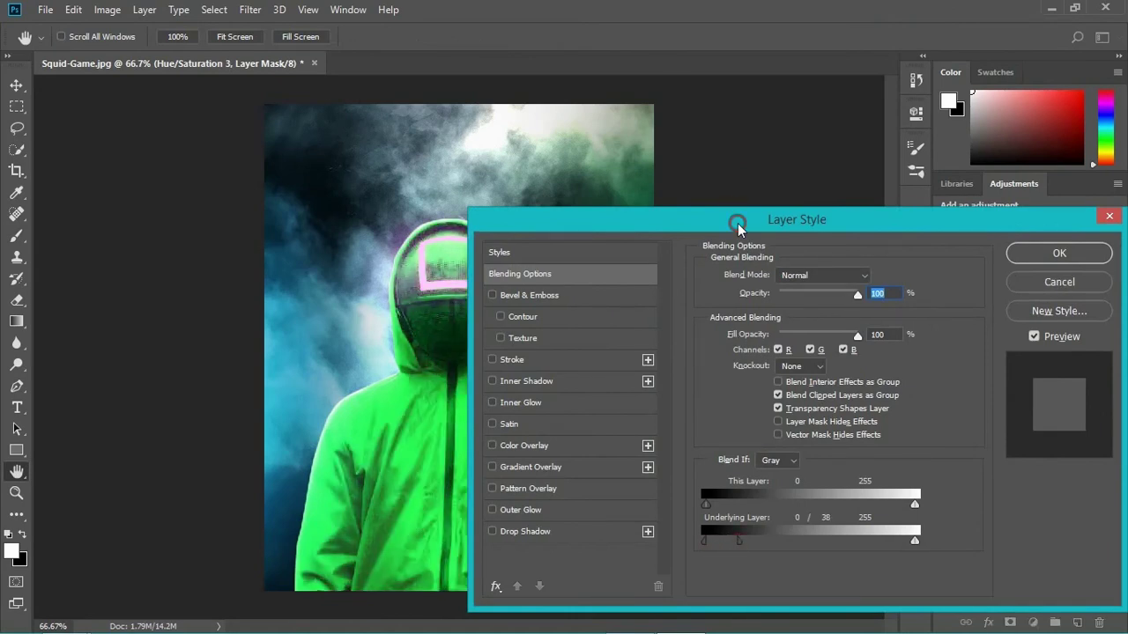
pyautogui.moveTo(738, 222); pyautogui.dragTo(749, 79)
pyautogui.moveTo(749, 398); pyautogui.dragTo(755, 398)
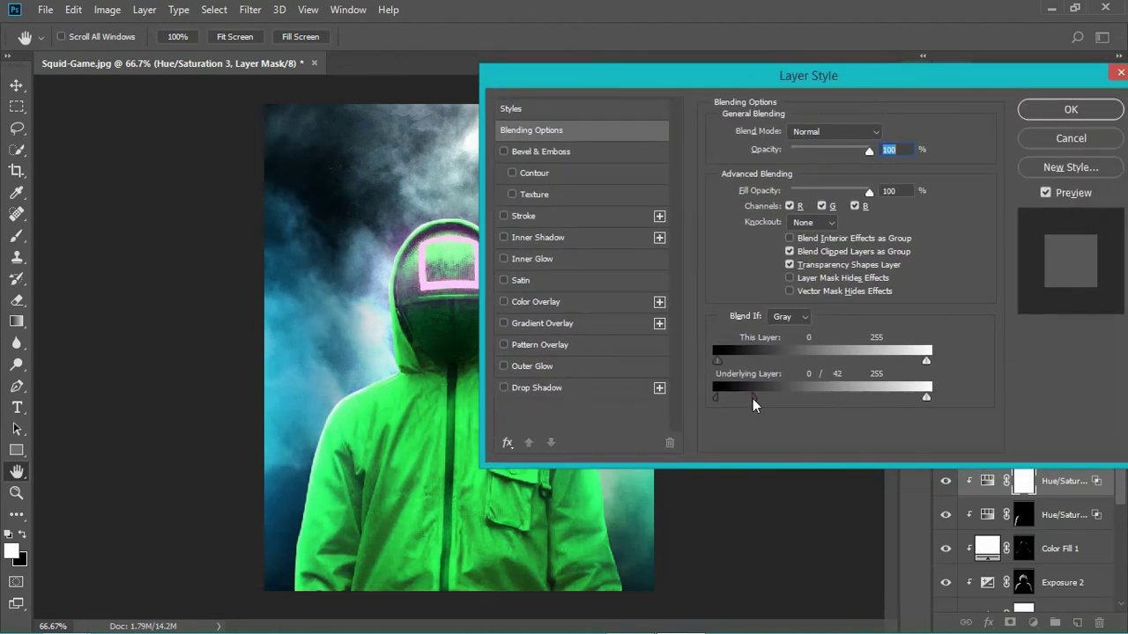
pyautogui.click(1065, 109)
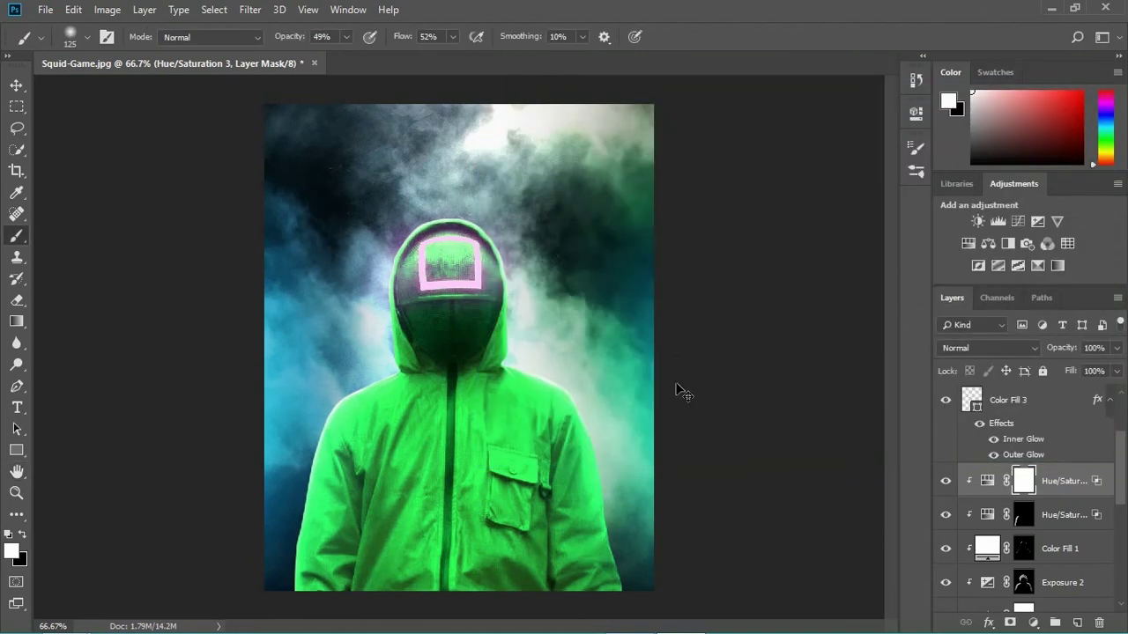
pyautogui.hotkey('ctrl', 'i')
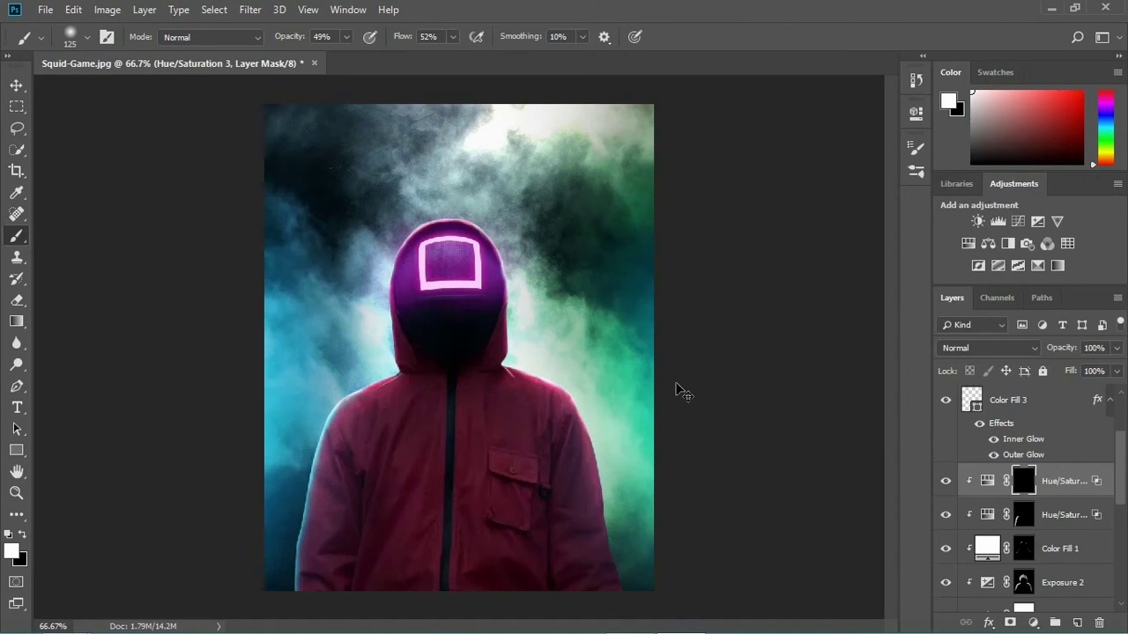
# - Set the brush to 100% flow and 84% opacity for painting on the green adjustment's mask
pyautogui.hotkey('ctrl', '+')
pyautogui.hotkey('ctrl', '+')
pyautogui.press('space')
pyautogui.moveTo(701, 449); pyautogui.dragTo(409, 247)
pyautogui.moveTo(508, 415); pyautogui.dragTo(429, 239)
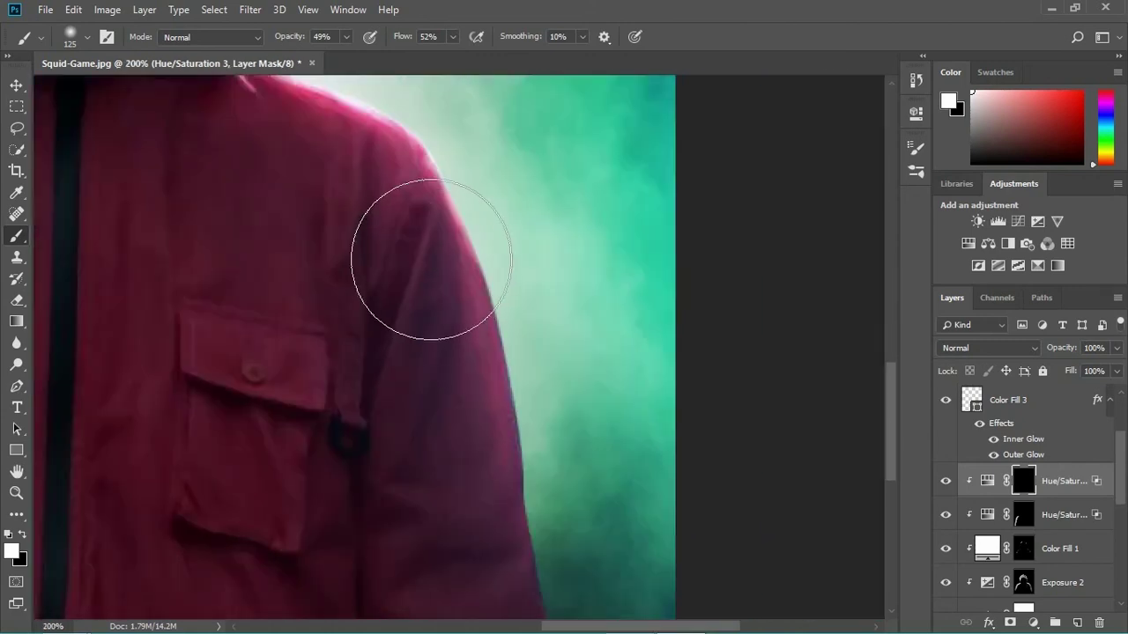
pyautogui.click(452, 37)
pyautogui.moveTo(452, 59); pyautogui.dragTo(530, 65)
pyautogui.click(347, 37)
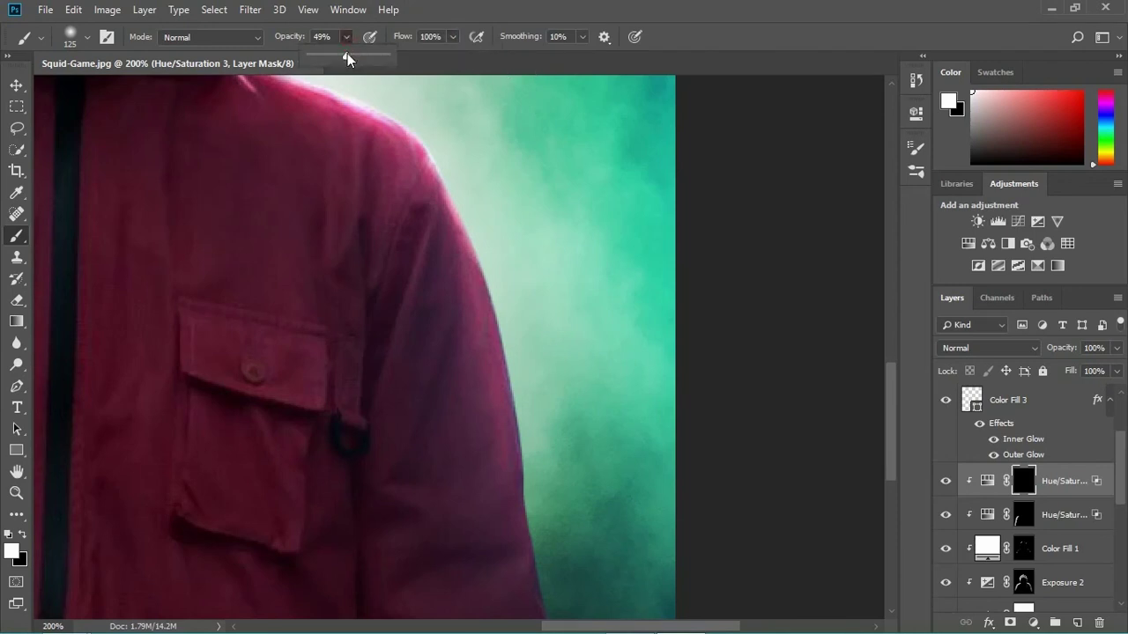
pyautogui.moveTo(377, 58); pyautogui.dragTo(373, 59)
pyautogui.click(712, 43)
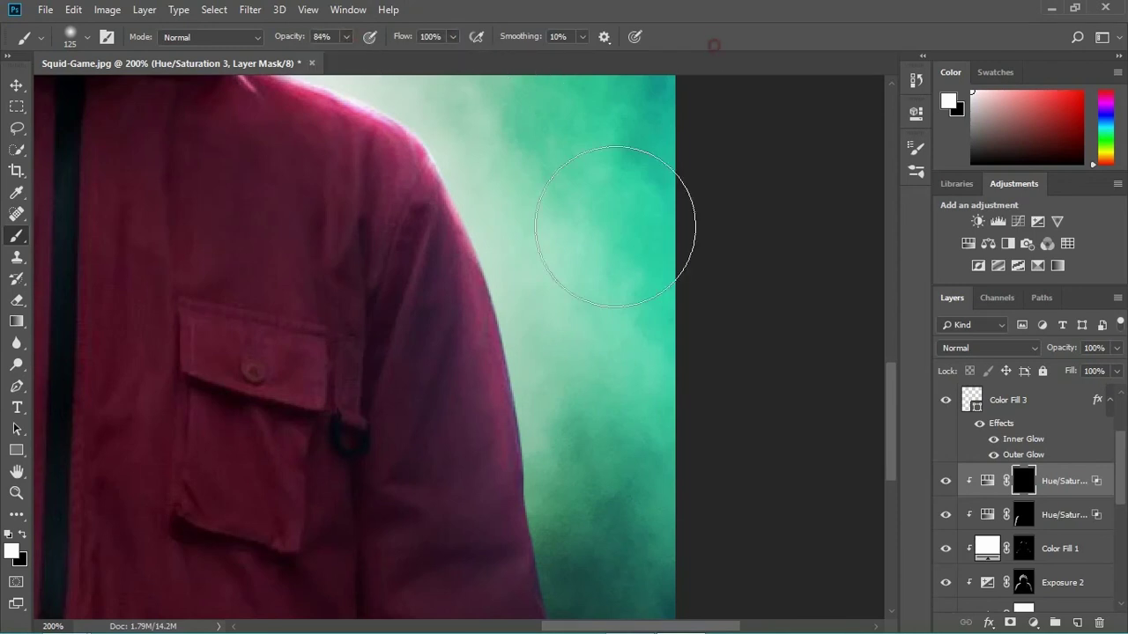
# - Paint white with a 15 px brush on the green adjustment's mask, along the sleeve's outer edge beside the green smoke, from shoulder to hem
pyautogui.press('[')
pyautogui.press('[')
pyautogui.press('[')
pyautogui.press('[')
pyautogui.press('[')
pyautogui.press('[')
pyautogui.press('[')
pyautogui.press('[')
pyautogui.press('[')
pyautogui.press('[')
pyautogui.press('[')
pyautogui.press('[')
pyautogui.press('[')
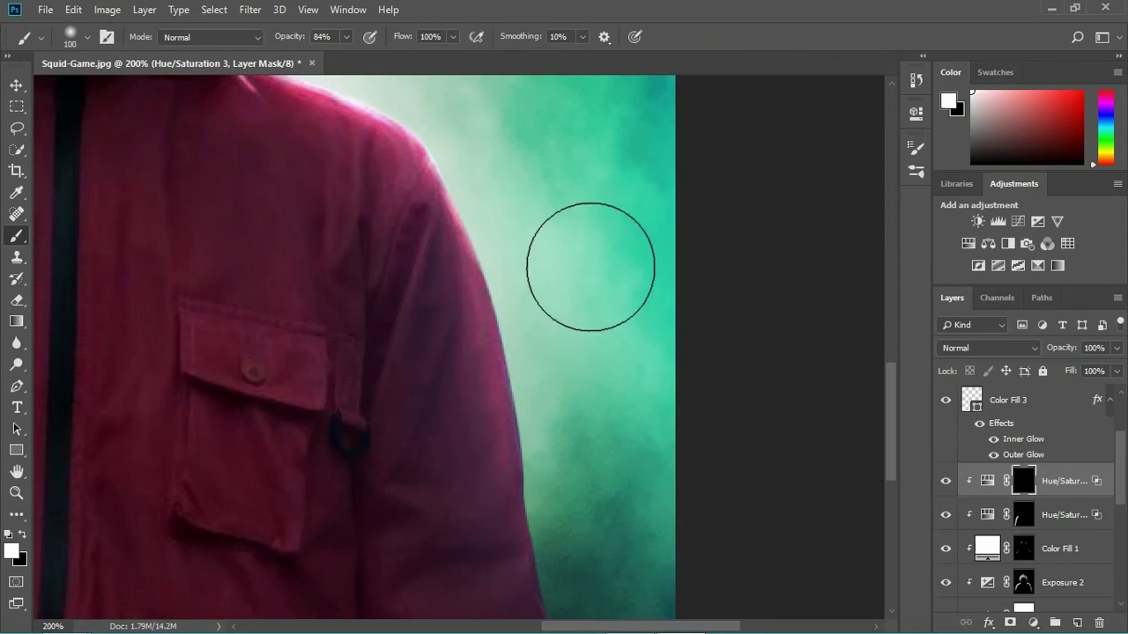
pyautogui.press('[')
pyautogui.press('[')
pyautogui.press('[')
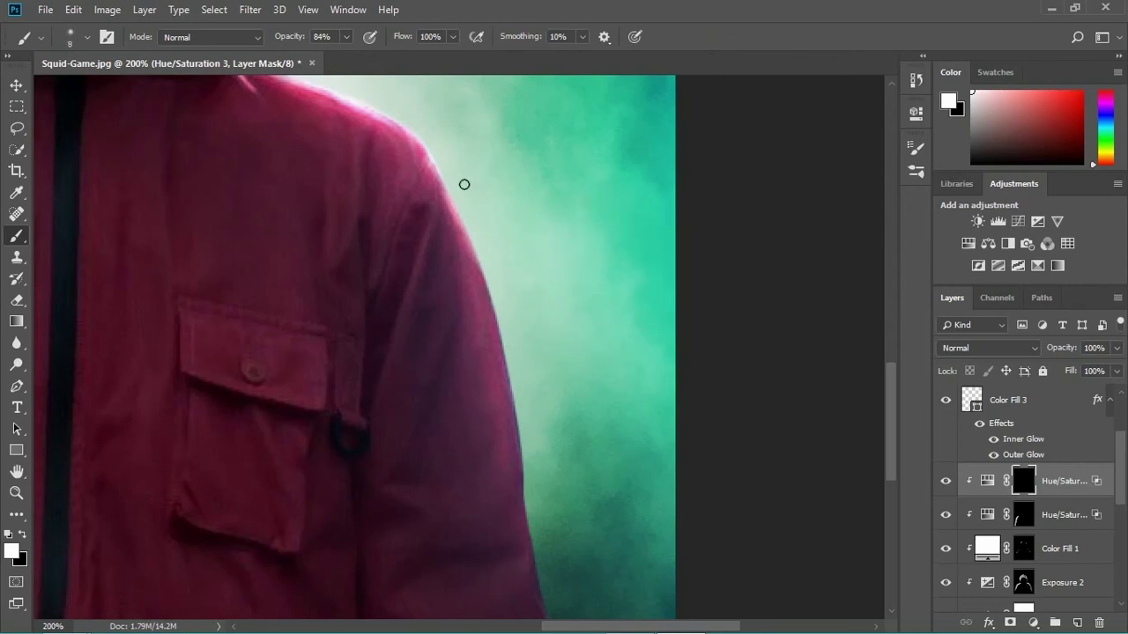
pyautogui.press(']')
pyautogui.press(']')
pyautogui.press(']')
pyautogui.moveTo(442, 170)
pyautogui.mouseDown()
pyautogui.moveTo(510, 330)
pyautogui.moveTo(495, 289)
pyautogui.moveTo(530, 419)
pyautogui.mouseUp()
pyautogui.moveTo(534, 427)
pyautogui.mouseDown()
pyautogui.moveTo(484, 282)
pyautogui.moveTo(481, 380)
pyautogui.mouseUp()
pyautogui.moveTo(475, 317)
pyautogui.mouseDown()
pyautogui.moveTo(487, 411)
pyautogui.moveTo(475, 357)
pyautogui.moveTo(482, 398)
pyautogui.moveTo(480, 360)
pyautogui.moveTo(532, 550)
pyautogui.mouseUp()
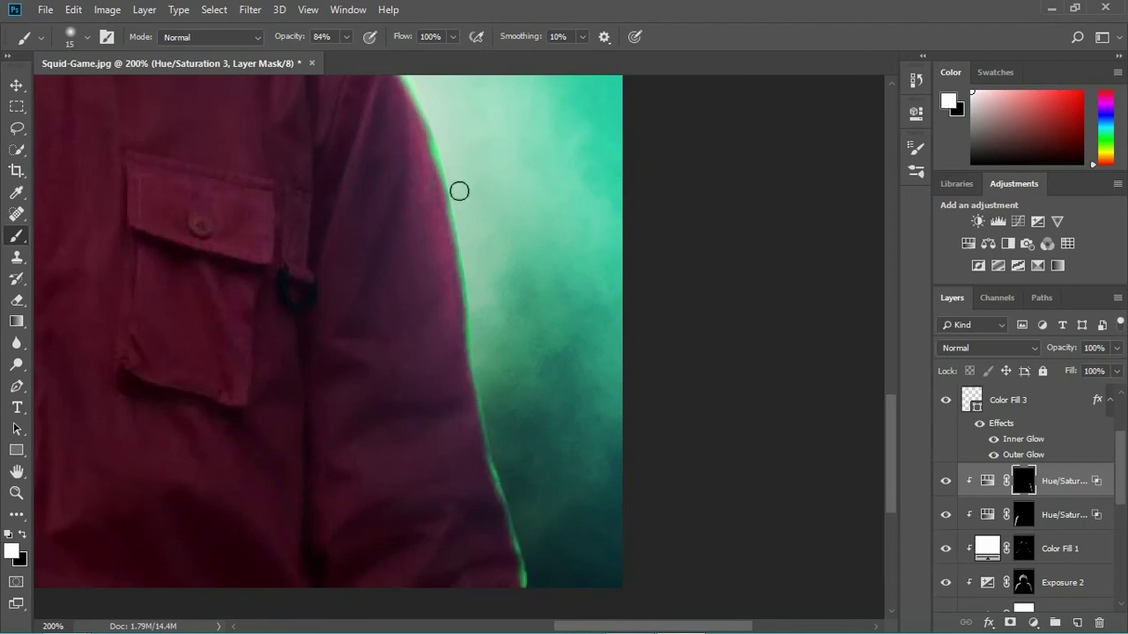
# - Reduce the brush flow to 37% and the brush opacity to 36%
pyautogui.hotkey('ctrl', '0')
pyautogui.hotkey('ctrl', '1')
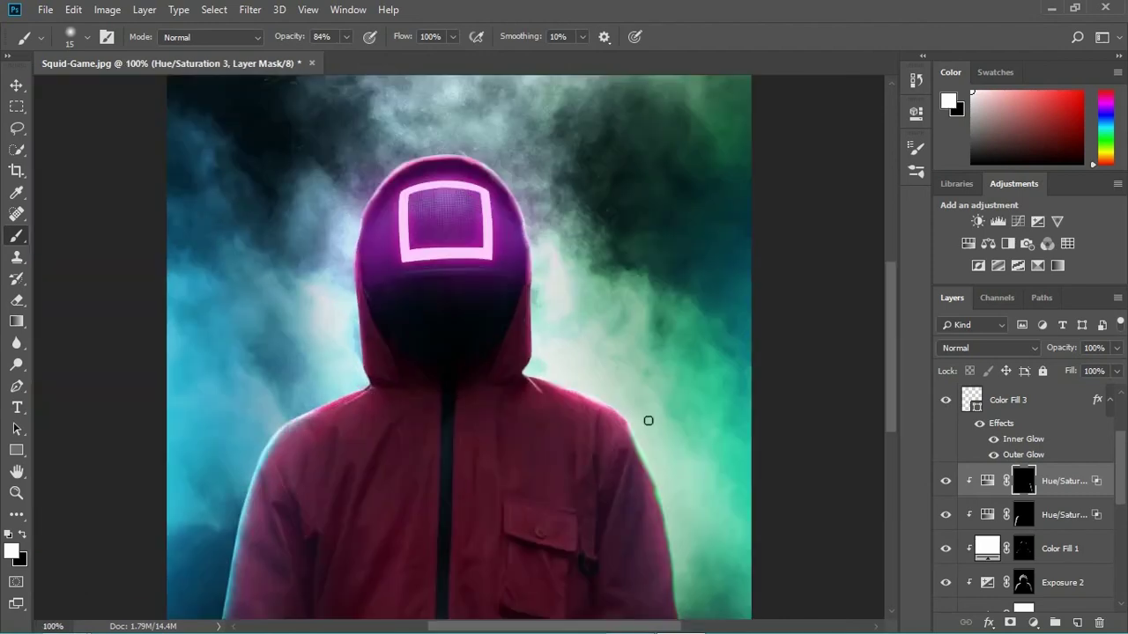
pyautogui.click(452, 37)
pyautogui.moveTo(453, 56); pyautogui.dragTo(313, 56)
pyautogui.click(346, 37)
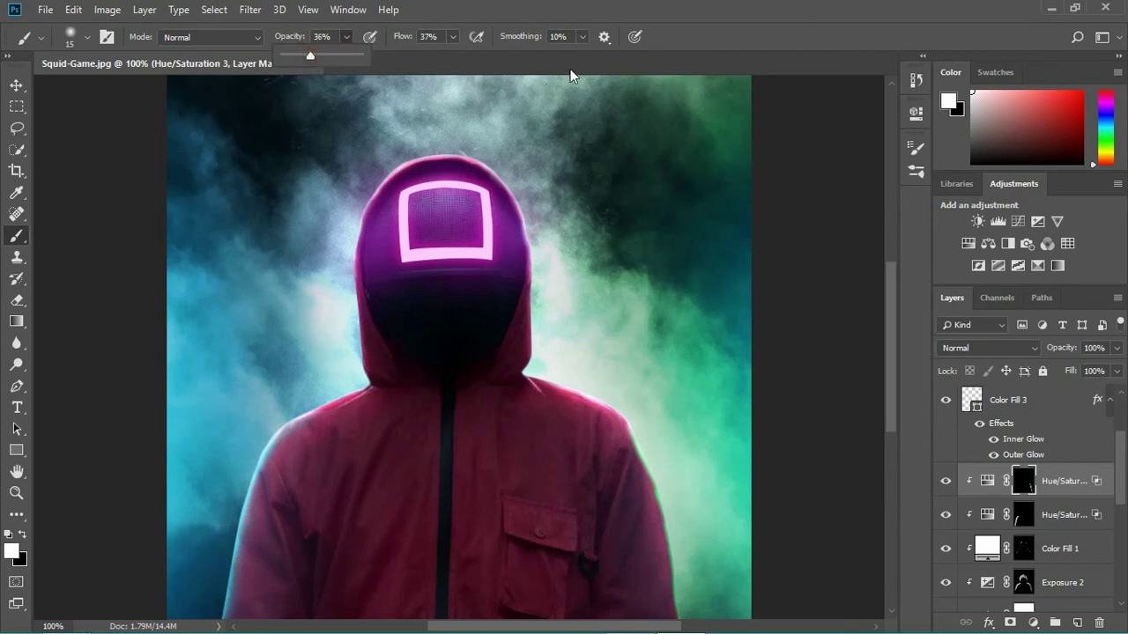
pyautogui.click(688, 47)
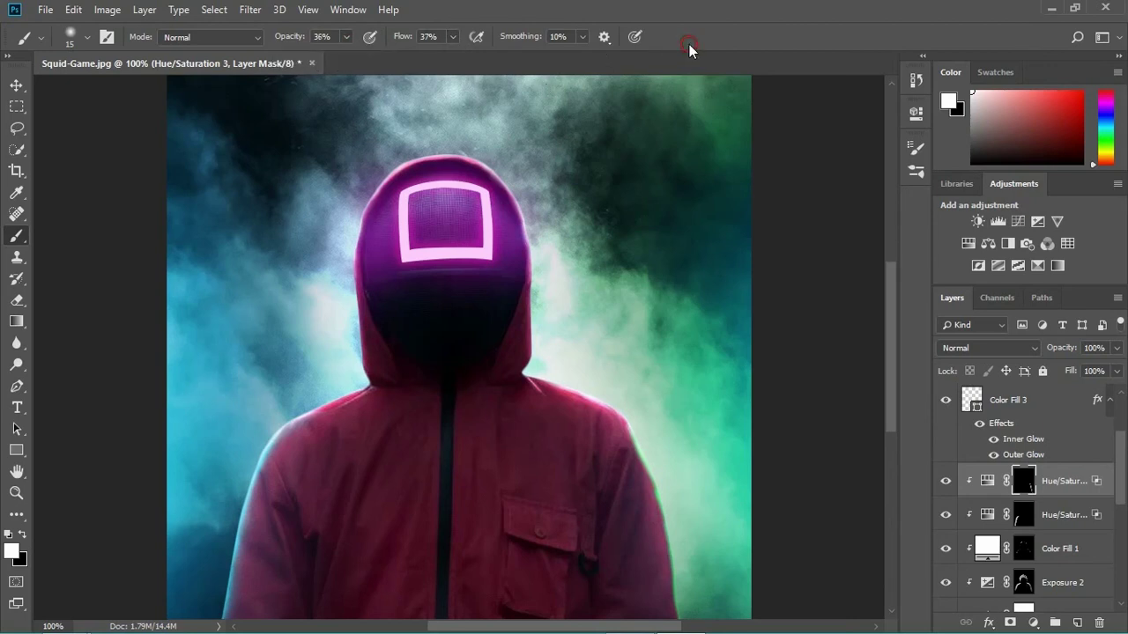
# - Soften and widen the green rim light with white strokes on the mask along the shoulder and sleeve, enlarging the brush to 50 px
pyautogui.click(636, 431)
pyautogui.click(627, 408)
pyautogui.click(634, 426)
pyautogui.press(']')
pyautogui.press(']')
pyautogui.press(']')
pyautogui.press(']')
pyautogui.moveTo(649, 450); pyautogui.dragTo(596, 305)
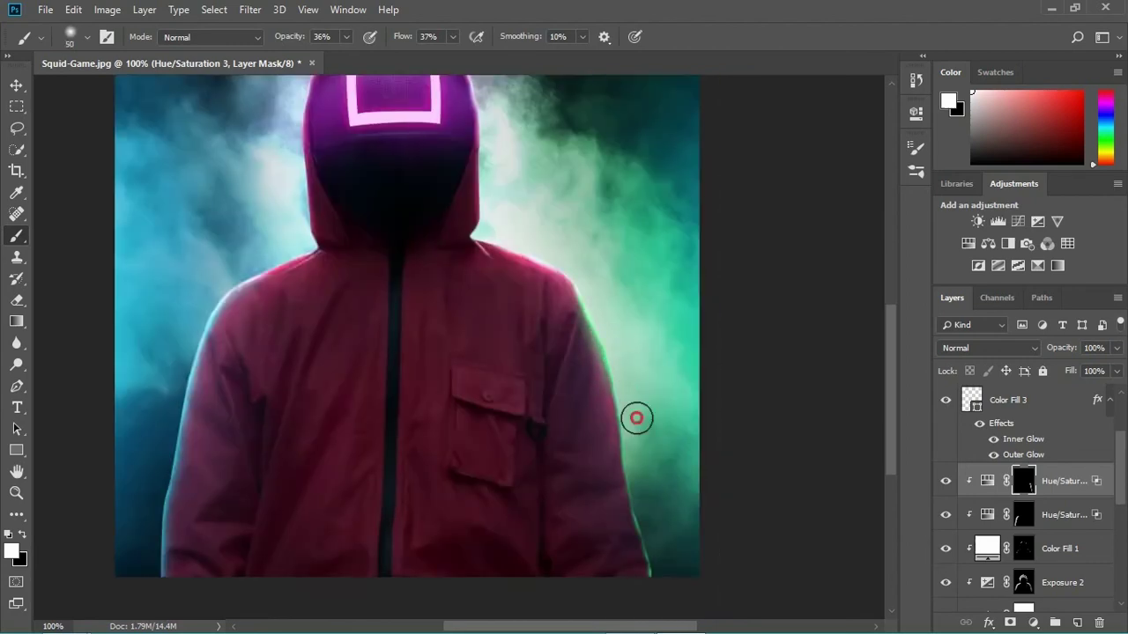
pyautogui.moveTo(636, 418); pyautogui.dragTo(675, 576)
pyautogui.hotkey('ctrl', '-')
pyautogui.click(566, 380)
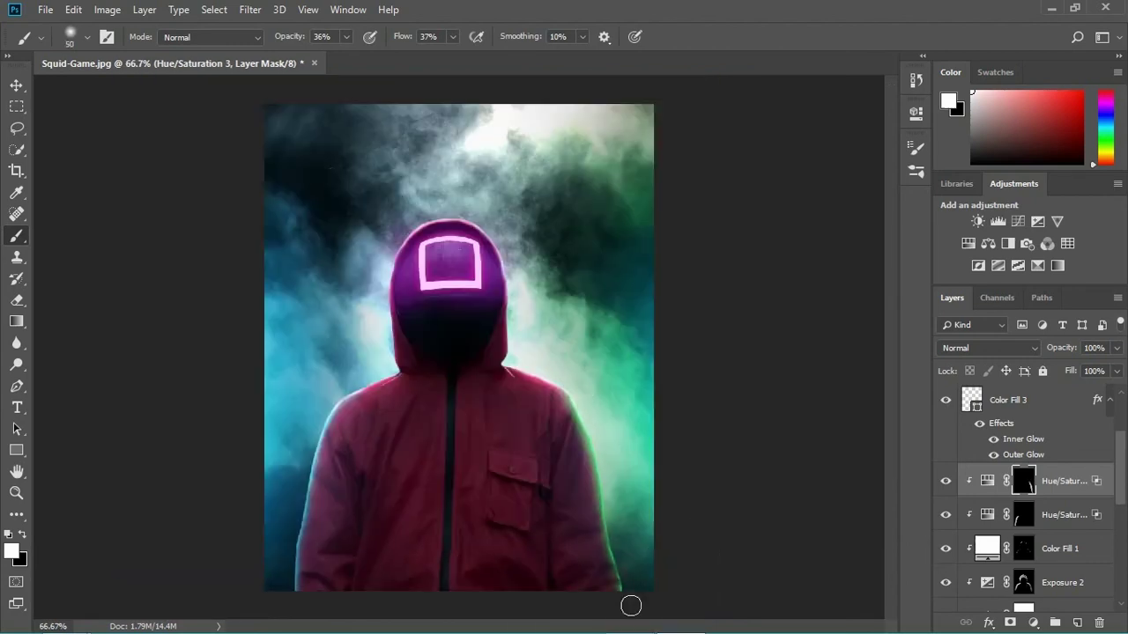
pyautogui.hotkey('ctrl', '-')
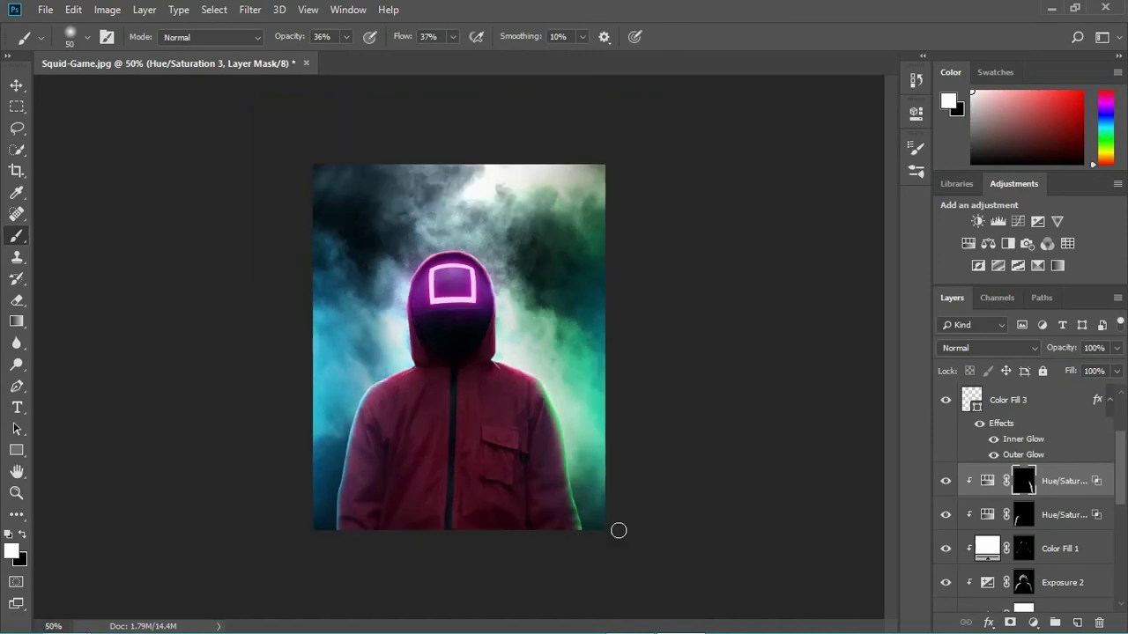